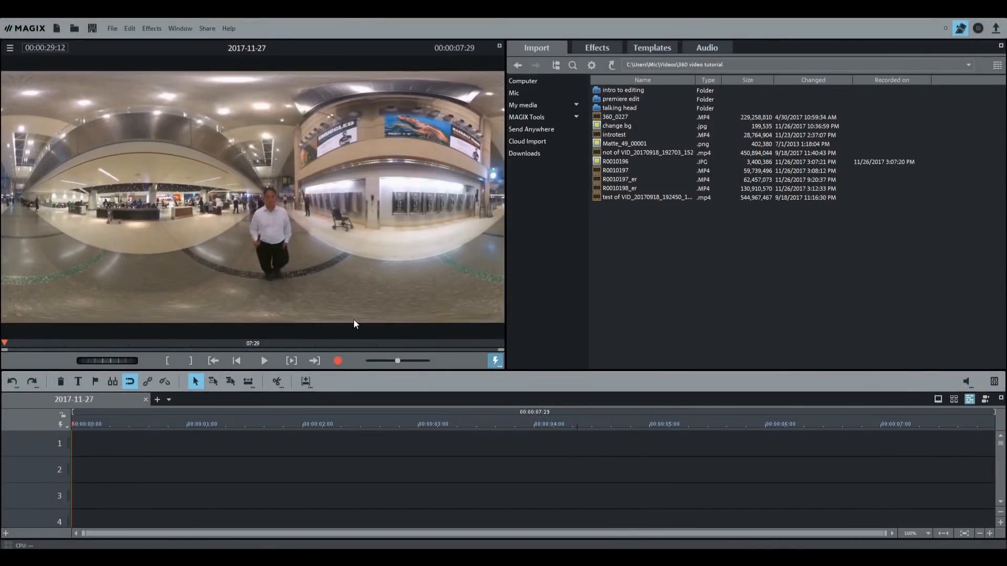
Create a new project with the 360° NTSC 1920p 2:1 (3840x1920, 29.97fps) movie setting and keep the old monitor view.
click(112, 30)
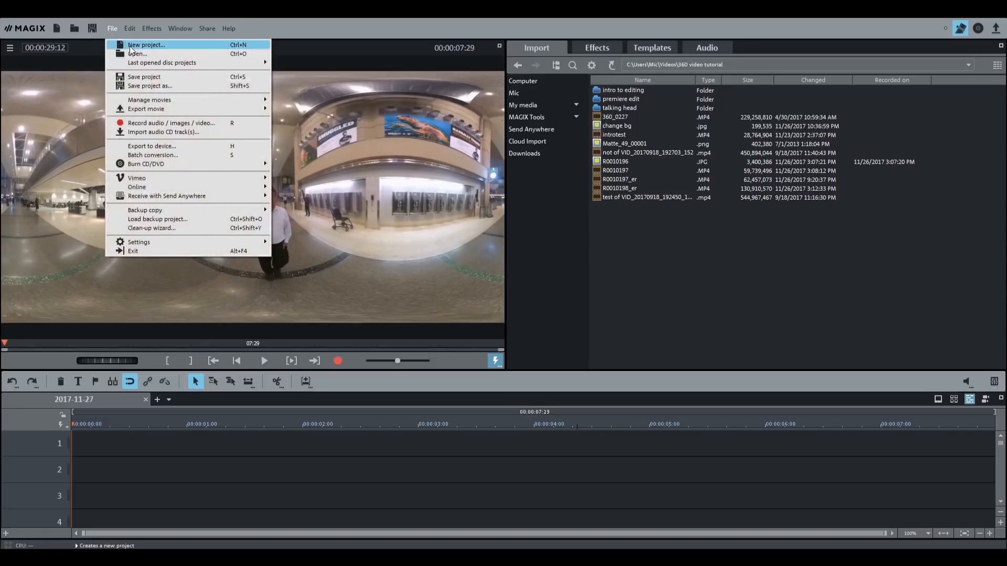
click(130, 46)
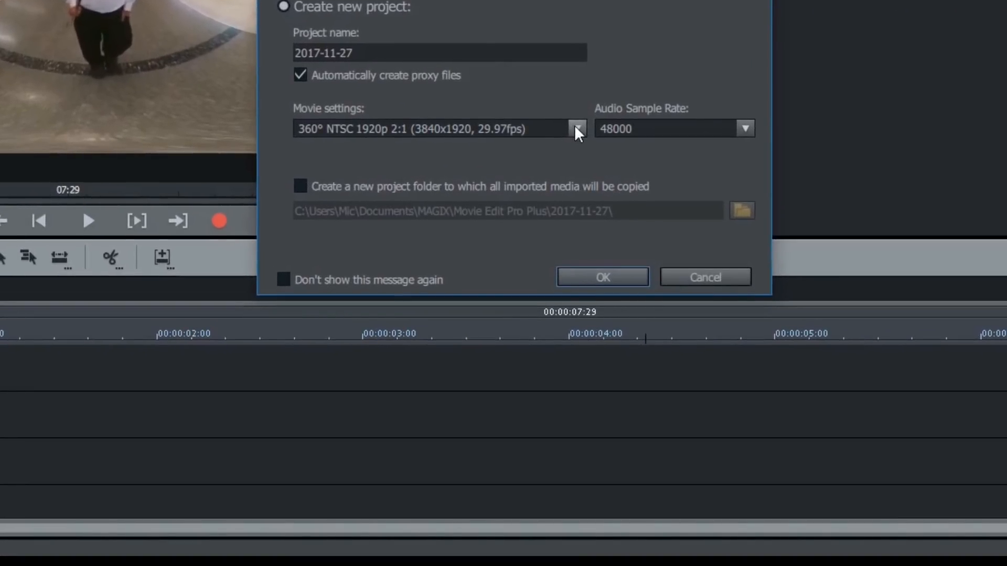
click(577, 129)
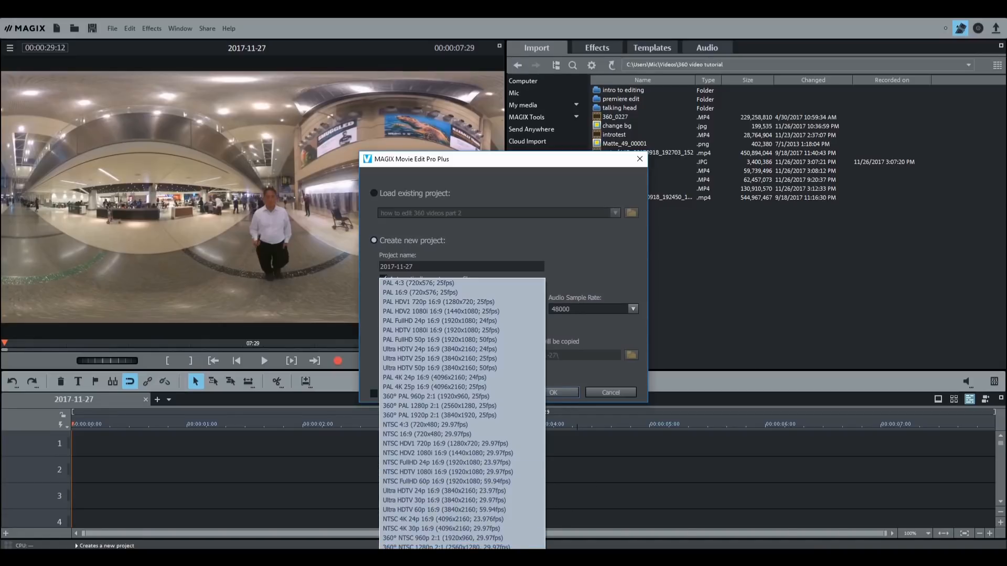
click(457, 556)
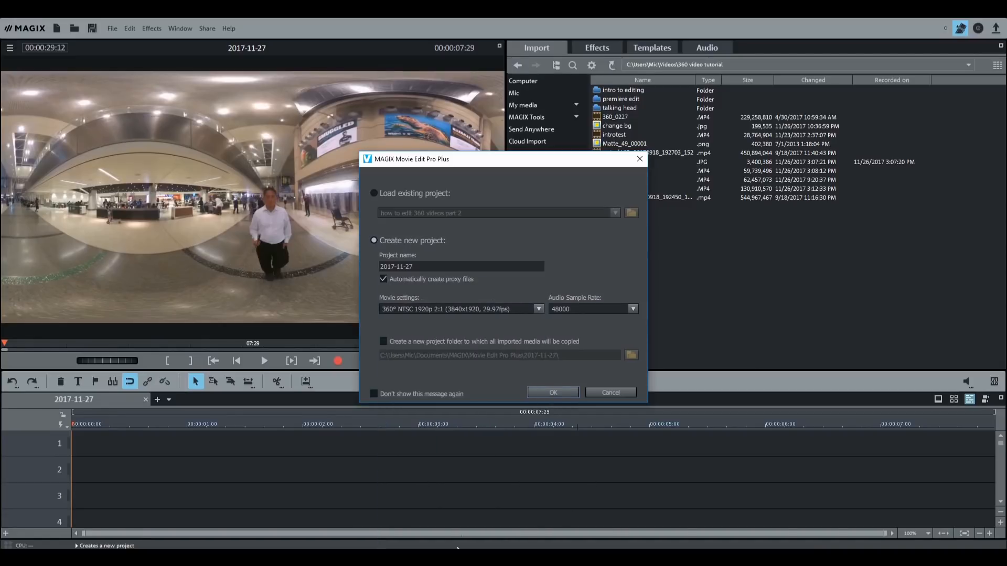
click(554, 393)
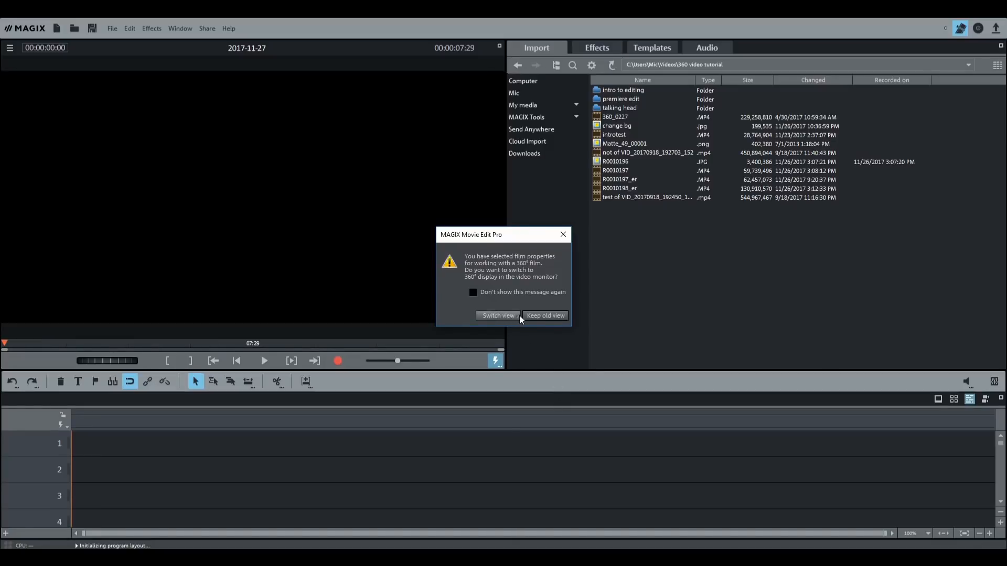
click(549, 316)
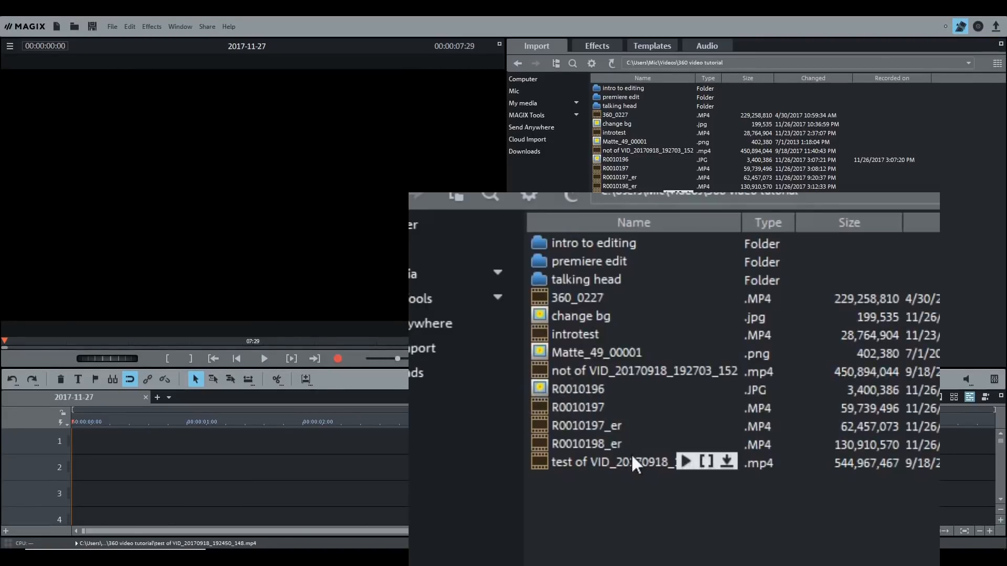
Preview the clip "test of VID_20170918_192450_148.mp4" and place it at the start of track 1.
click(640, 197)
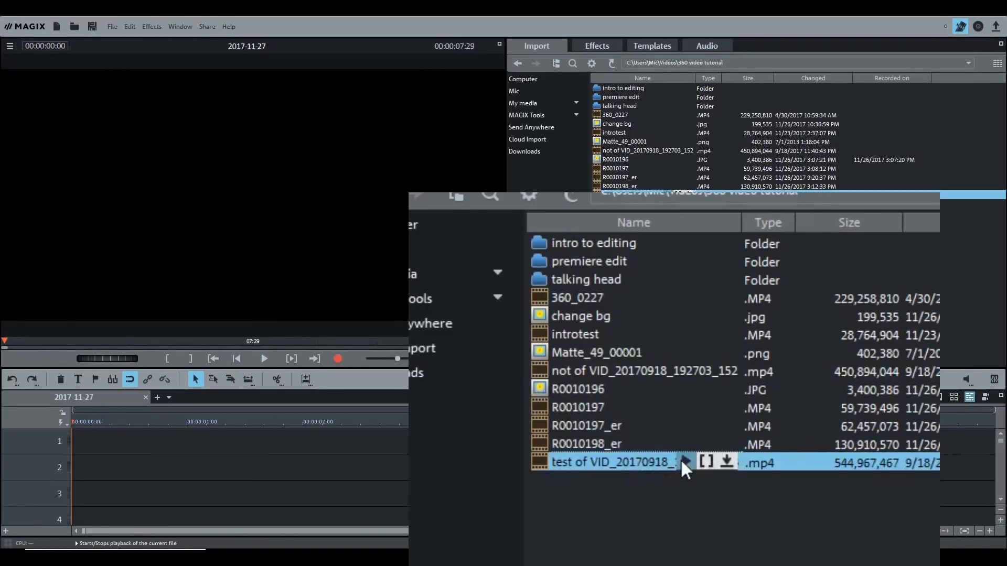
click(667, 195)
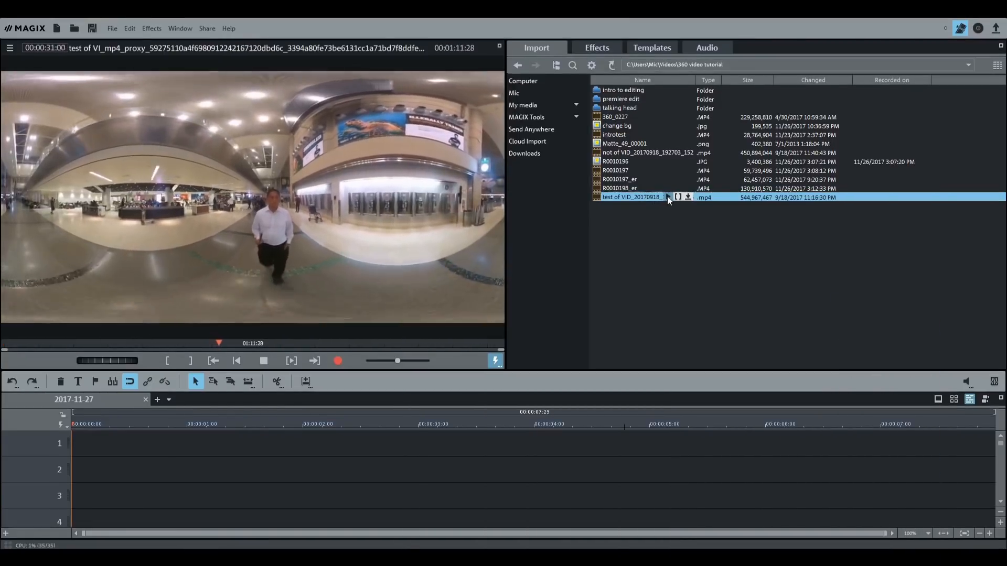
click(667, 196)
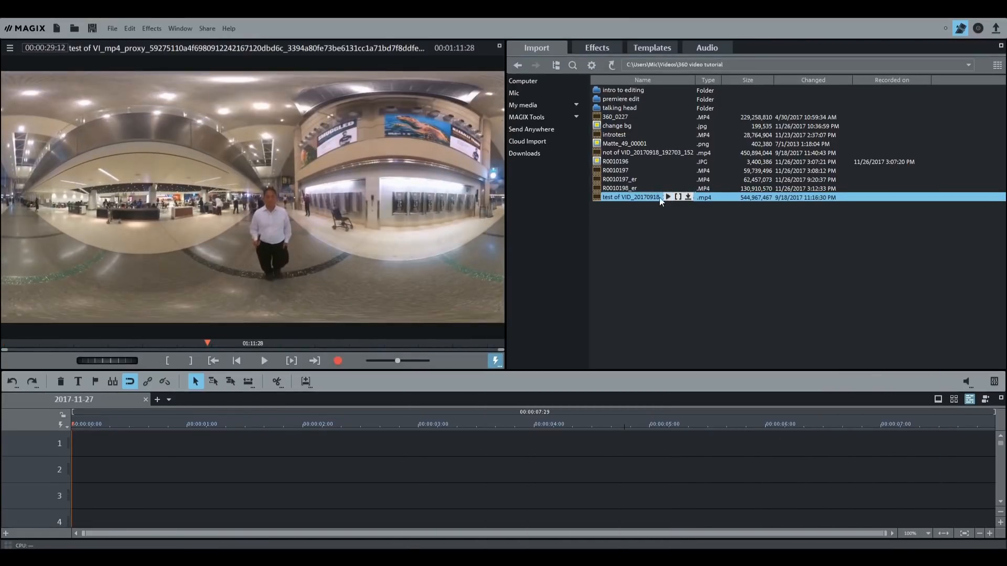
drag(624, 199, 722, 190)
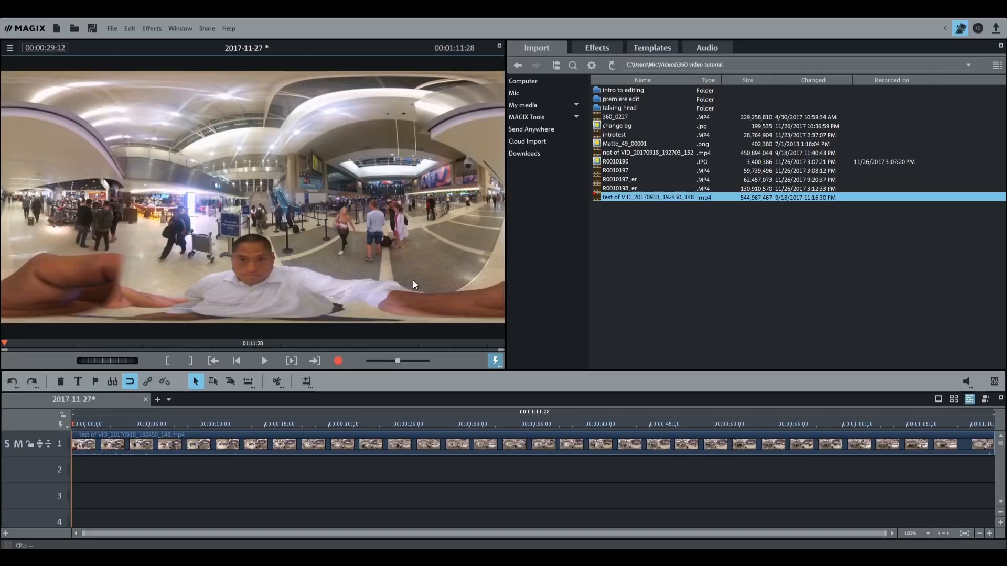
Switch the preview monitor to 360° View, look around in the clip, and return to Standard (2D).
right_click(418, 300)
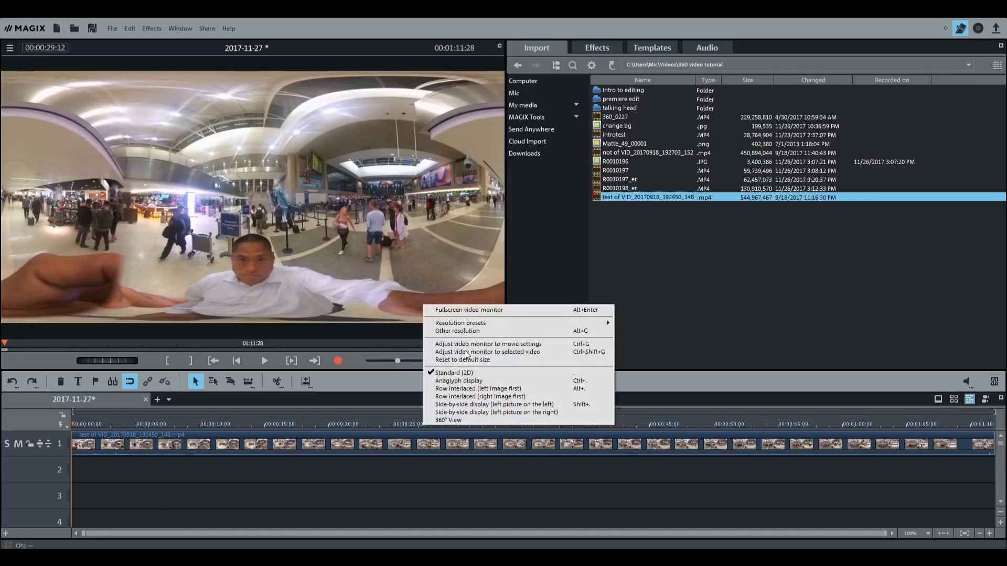
click(504, 420)
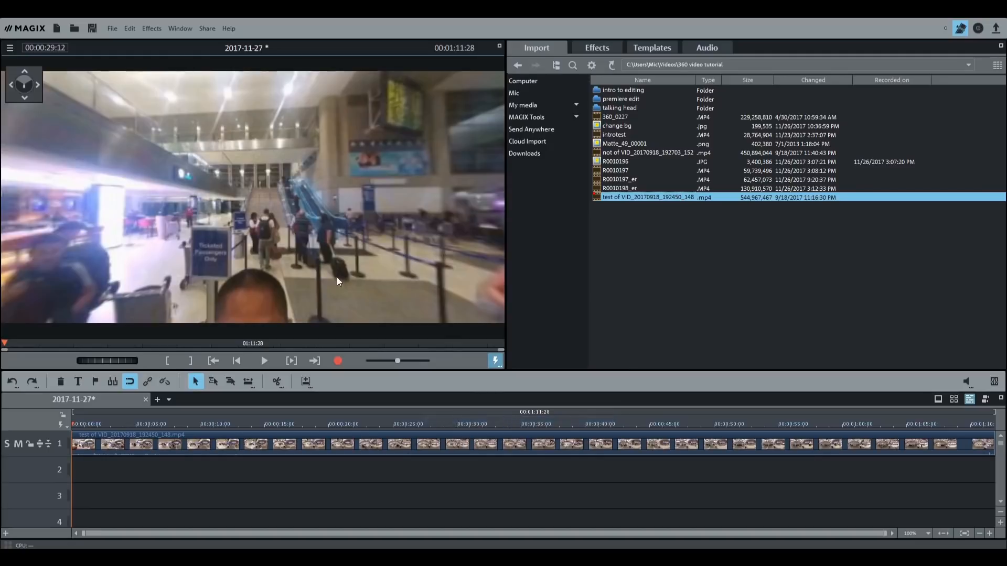
drag(429, 205, 333, 264)
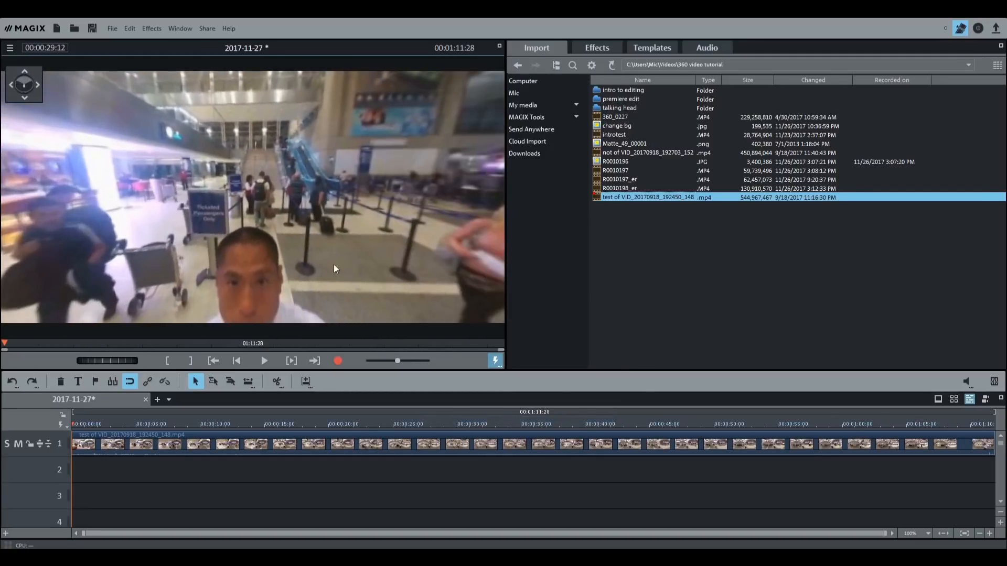
right_click(370, 281)
click(428, 352)
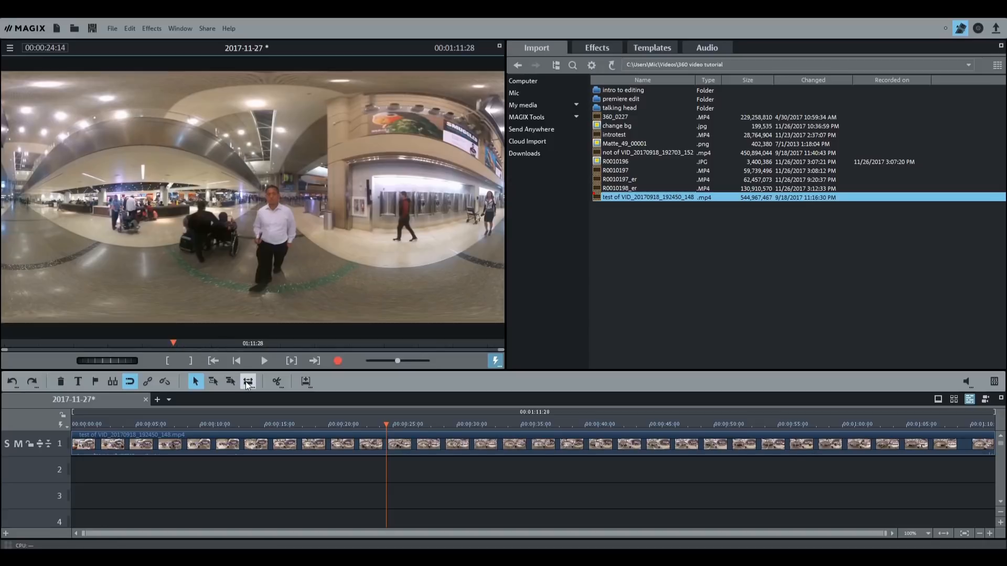
Select the clip on track 1 and open the Brightness/Contrast settings among the video effects.
click(405, 434)
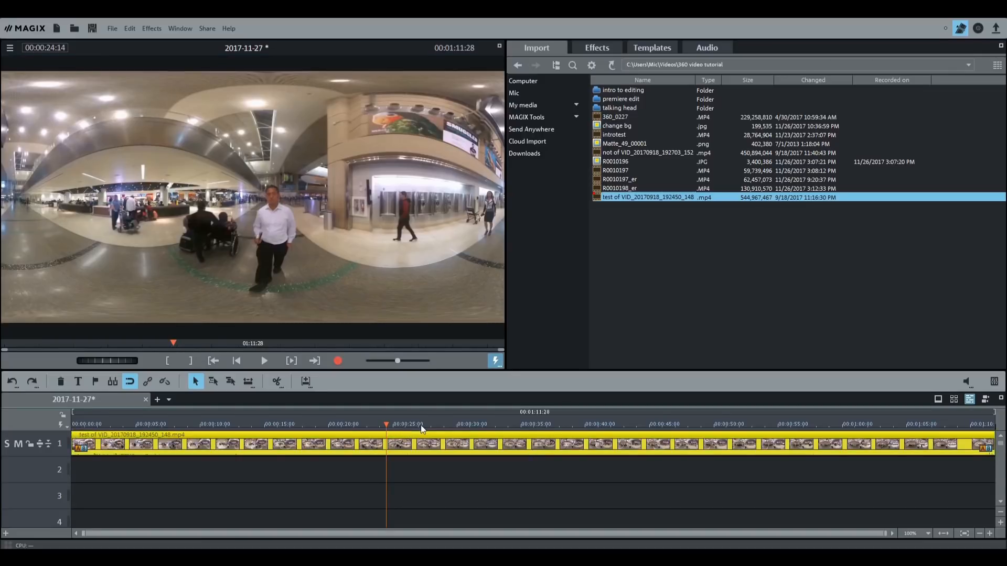
click(595, 48)
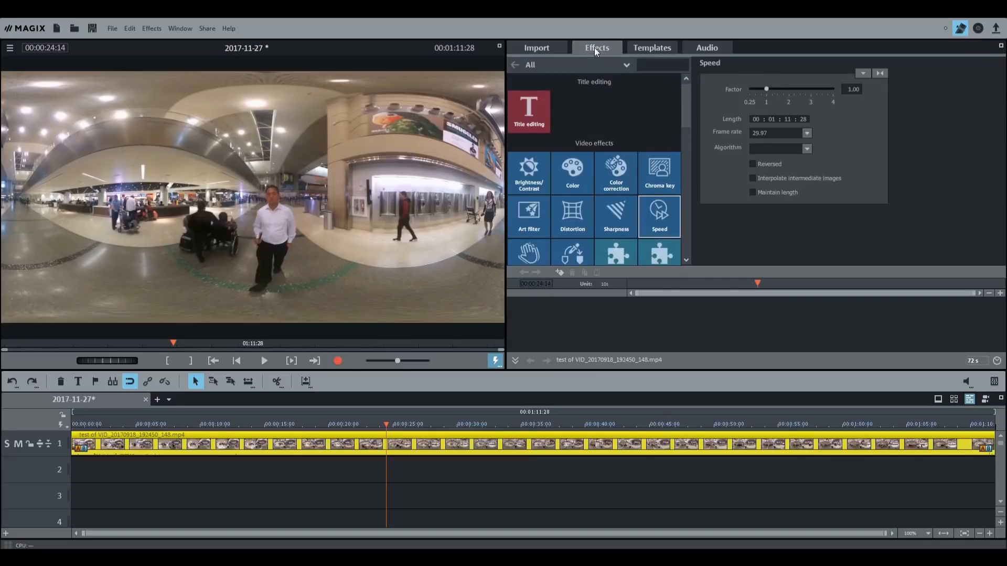
drag(684, 107, 685, 73)
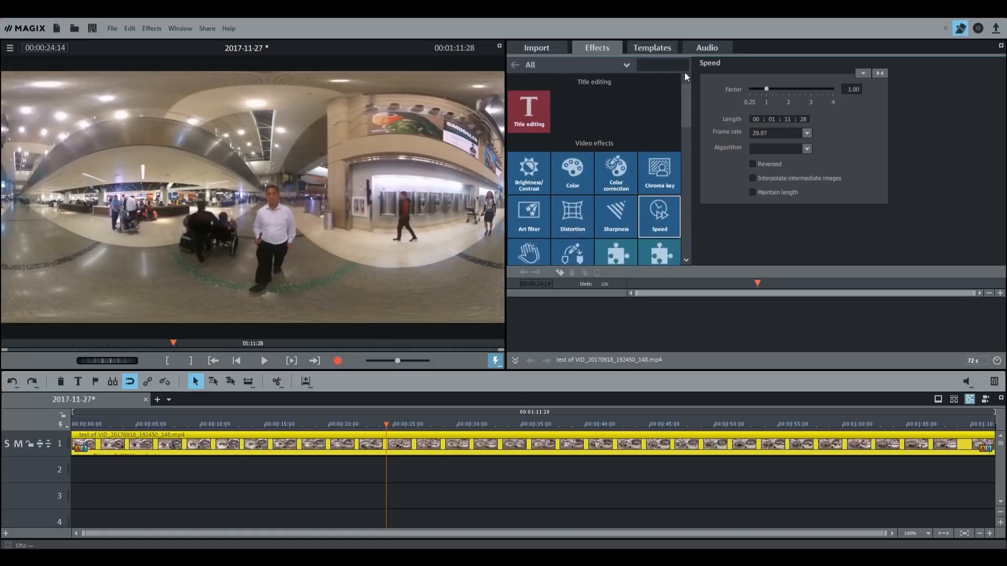
click(627, 66)
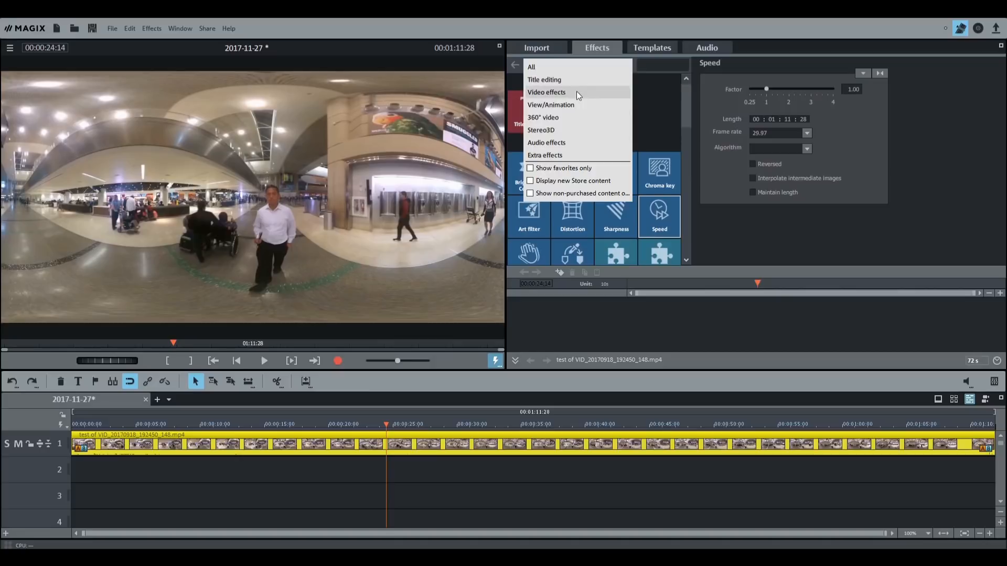
click(652, 105)
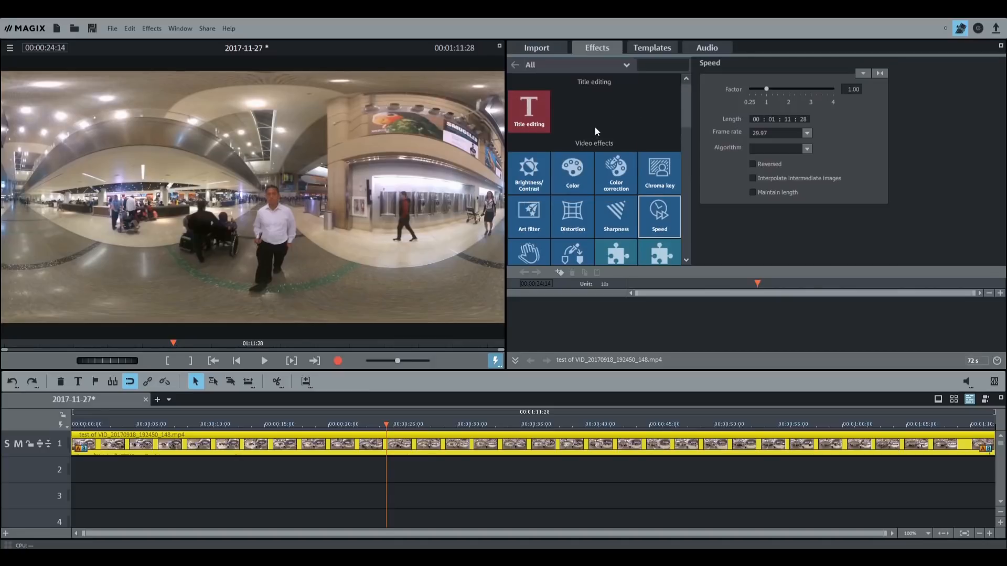
click(615, 64)
click(568, 91)
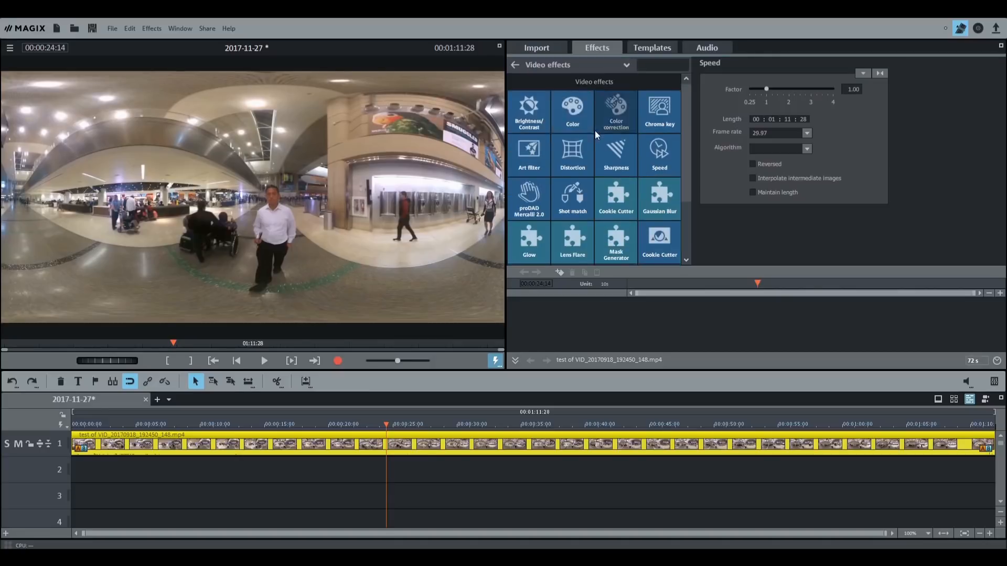
click(533, 117)
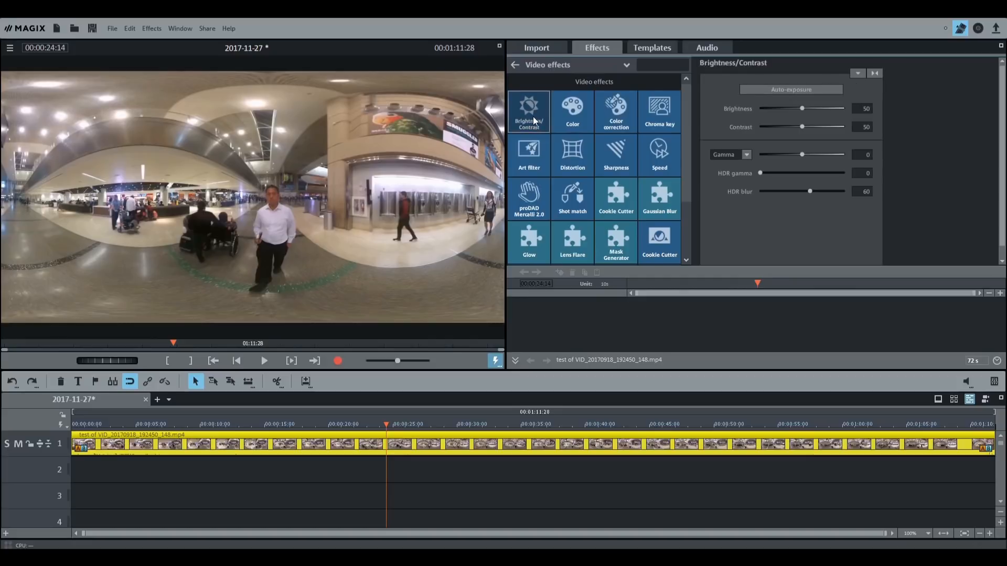
Set the clip's gamma to 44 and its HDR gamma to 8, checking the picture in 360° View.
mouse_move(801, 108)
mouse_down()
mouse_move(815, 109)
mouse_move(772, 109)
mouse_move(820, 108)
mouse_move(795, 110)
mouse_move(807, 109)
mouse_up()
double_click(807, 110)
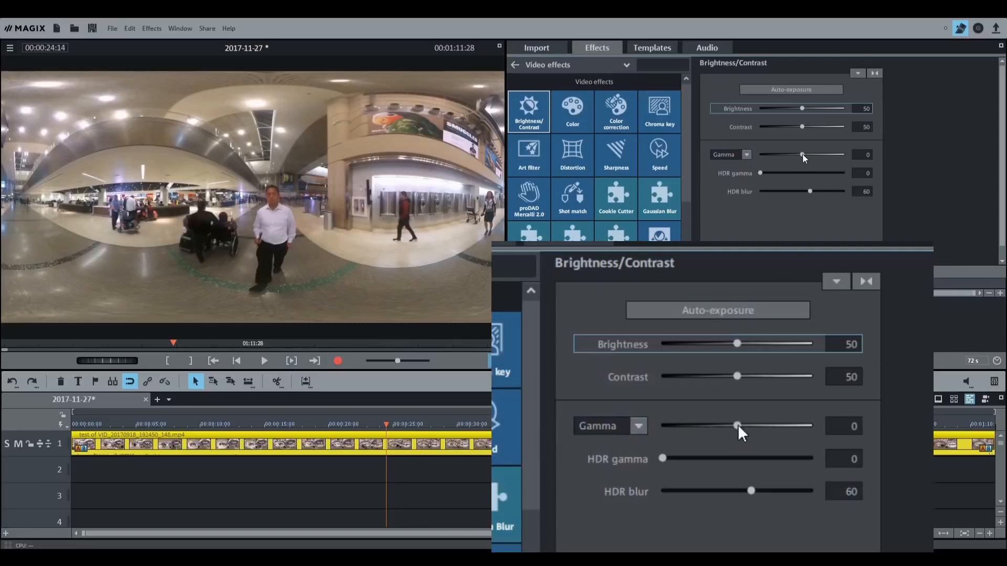
drag(803, 154, 821, 154)
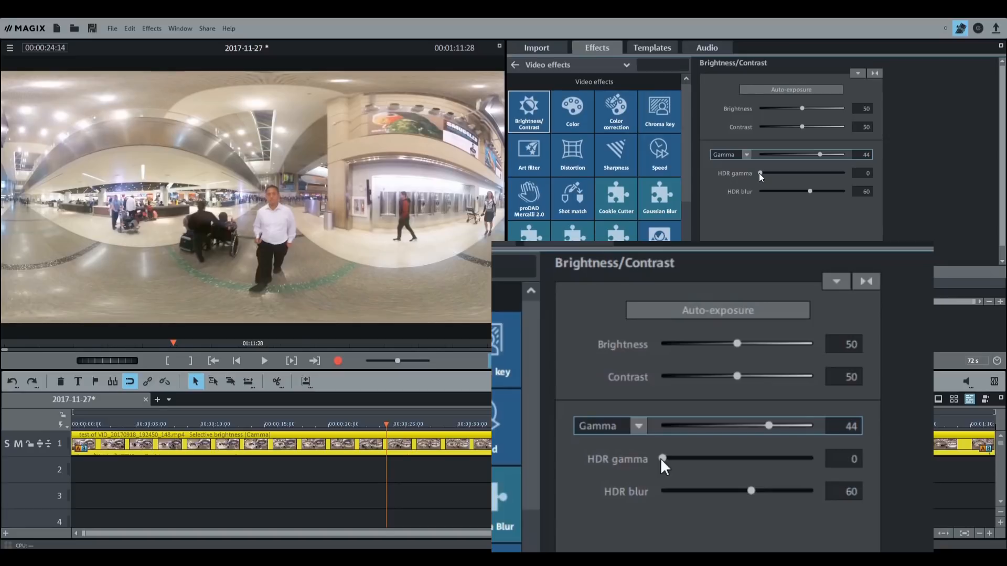
mouse_move(759, 173)
mouse_down()
mouse_move(791, 175)
mouse_move(763, 177)
mouse_up()
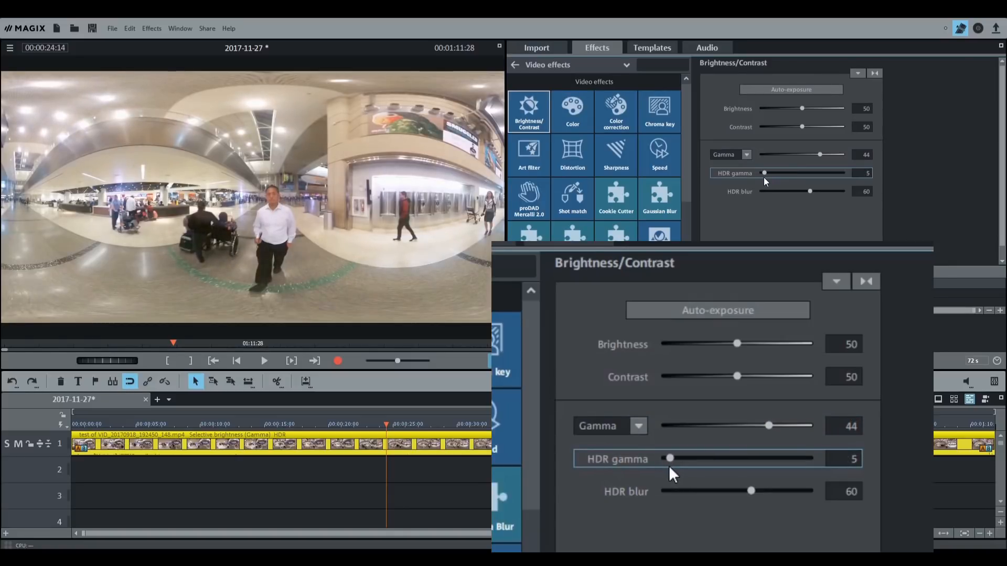
right_click(401, 241)
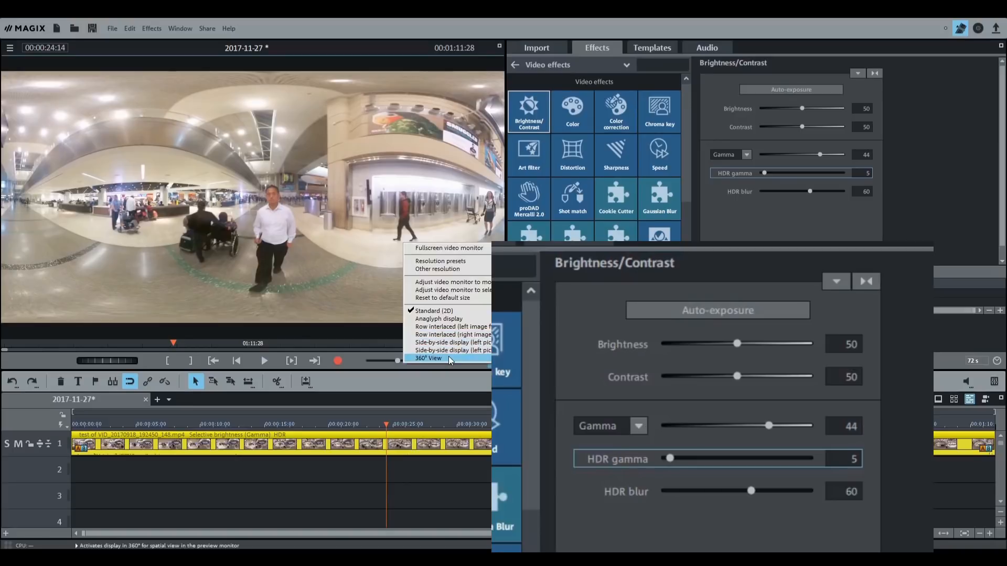
click(428, 358)
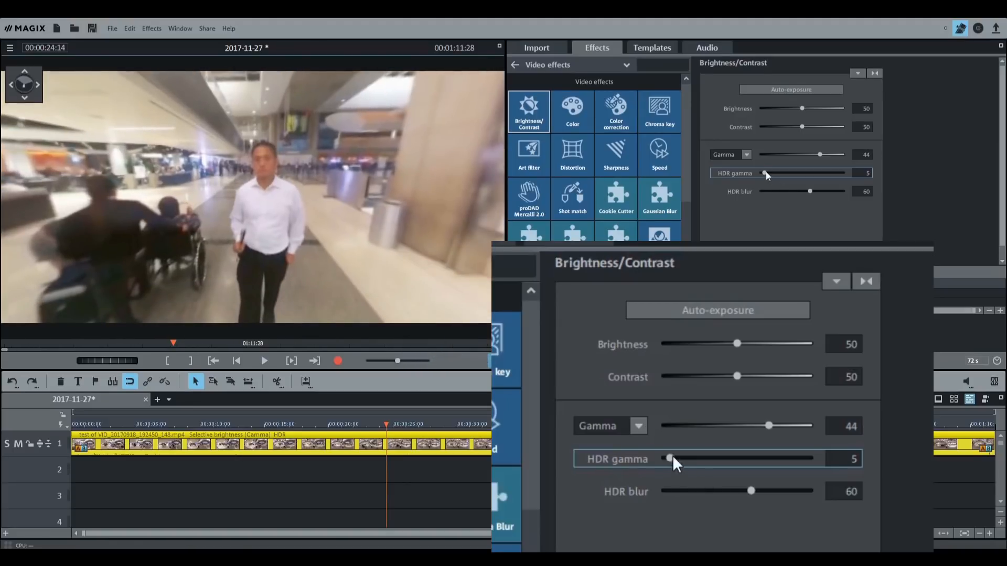
mouse_move(768, 176)
mouse_down()
mouse_move(810, 174)
mouse_move(770, 181)
mouse_up()
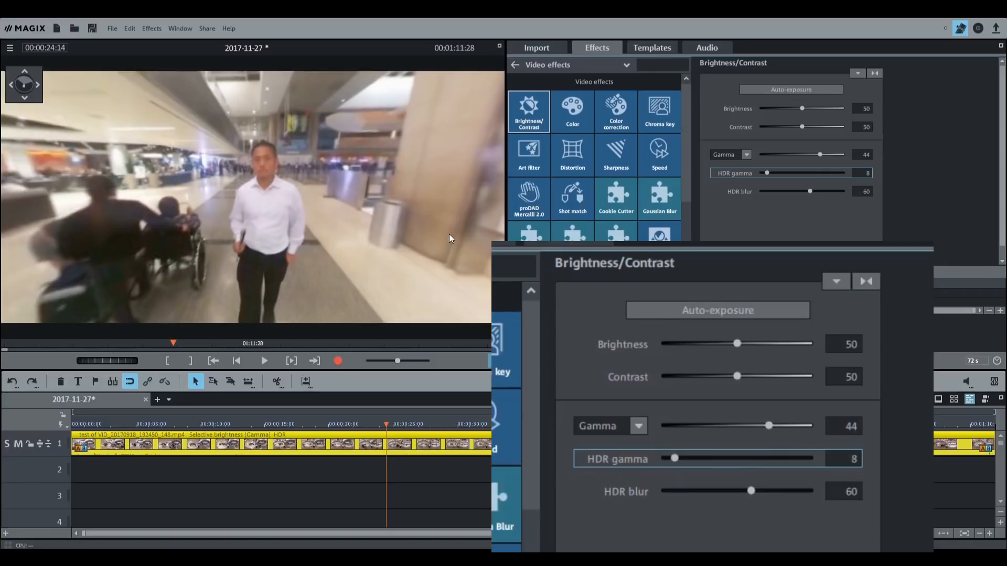
Try the selective brightness adjustment on the Highs and on the Lows, resetting each to 0.
click(746, 155)
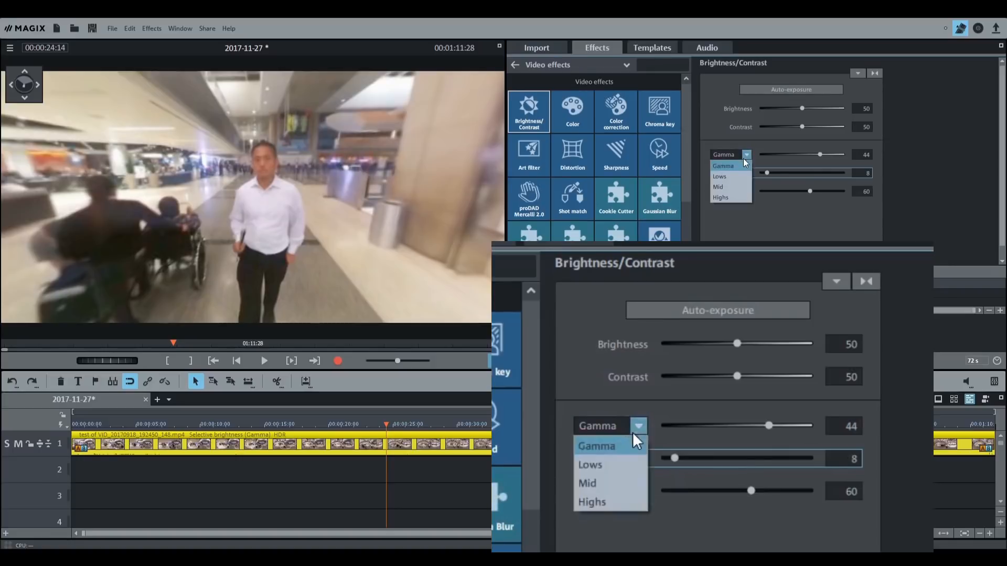
click(734, 198)
mouse_move(821, 154)
mouse_down()
mouse_move(777, 155)
mouse_move(847, 155)
mouse_move(786, 155)
mouse_move(818, 155)
mouse_up()
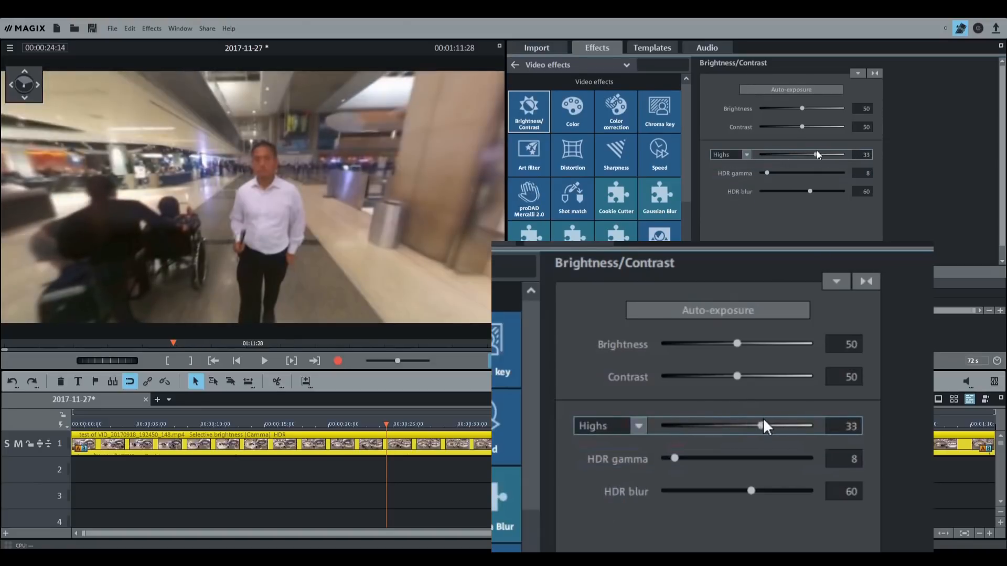
double_click(816, 155)
click(746, 155)
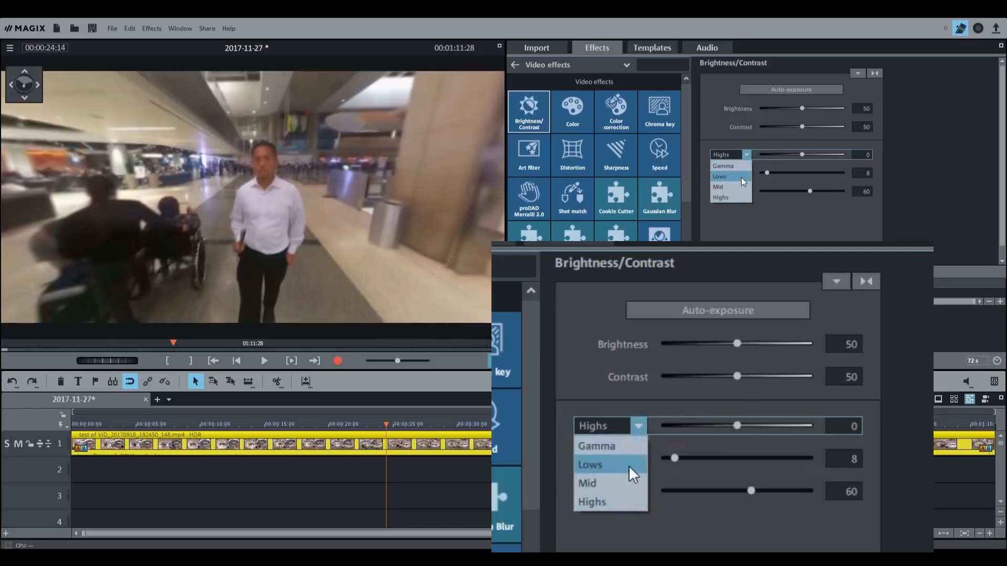
click(719, 177)
mouse_move(802, 156)
mouse_down()
mouse_move(842, 156)
mouse_move(797, 157)
mouse_move(809, 156)
mouse_up()
Try the selective brightness adjustment on the Mid range, and apply it to Gamma with a value of 30.
click(746, 155)
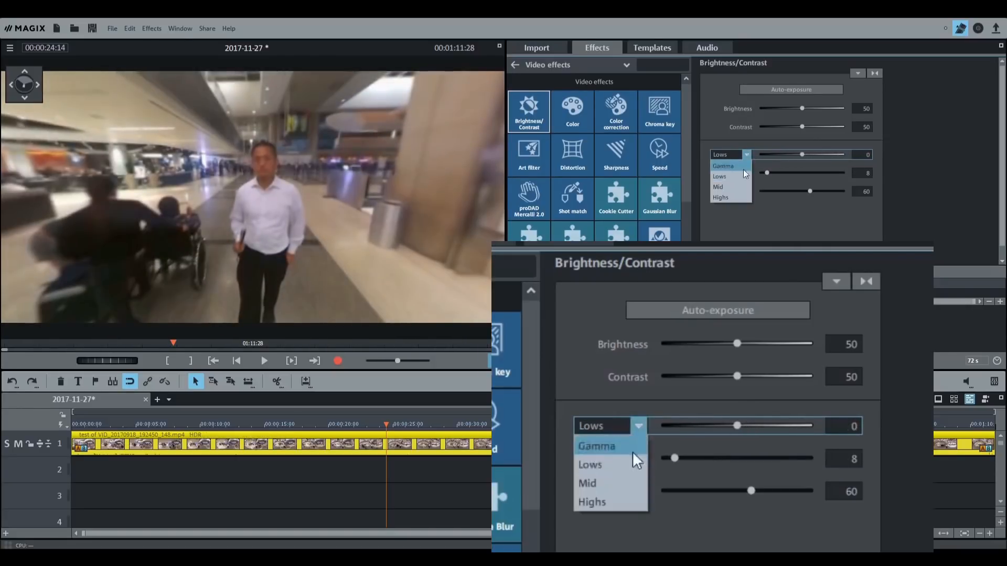
click(740, 187)
drag(804, 155, 814, 155)
click(746, 154)
click(742, 164)
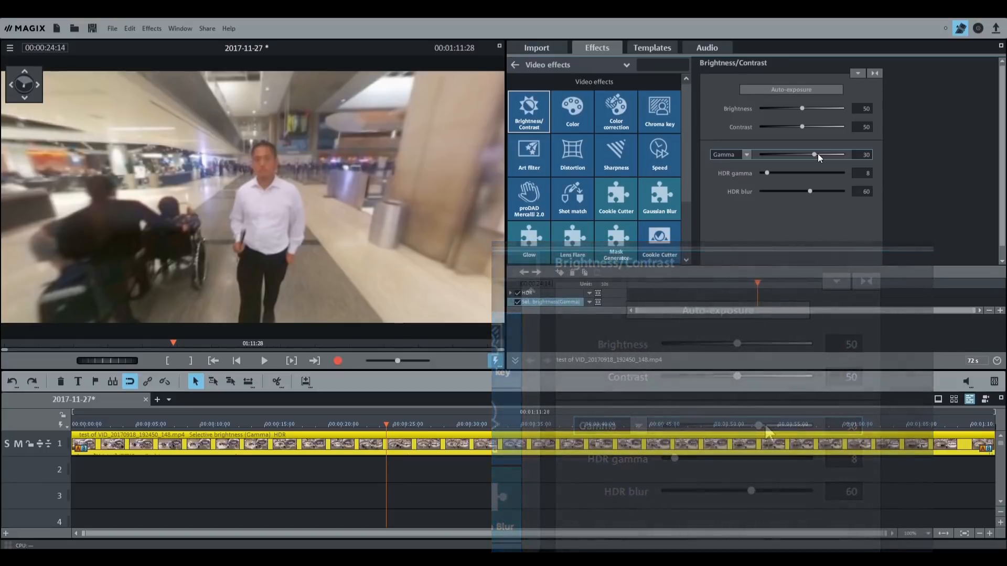
Return the preview monitor to Standard (2D) and show the Video effects category again.
right_click(418, 248)
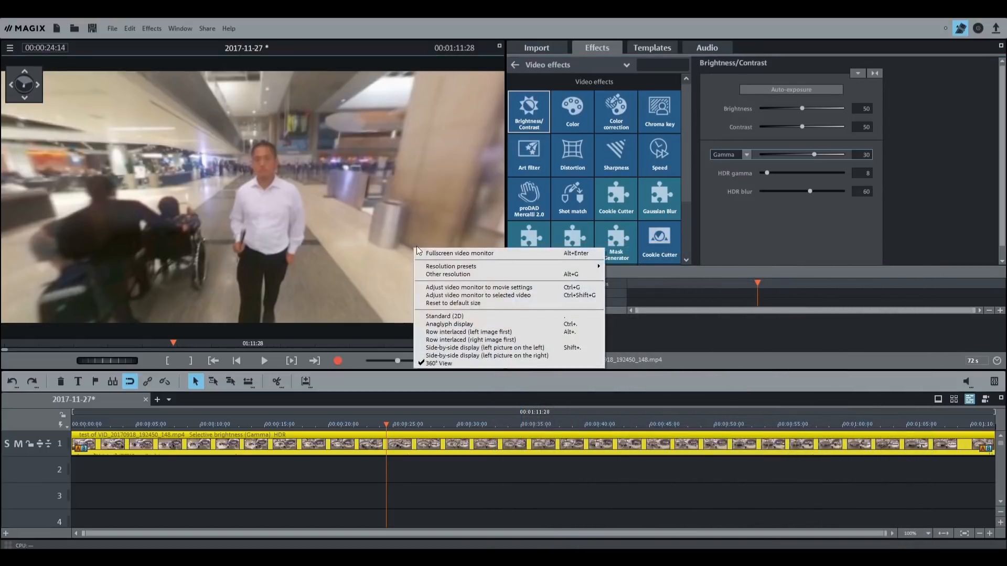
click(446, 317)
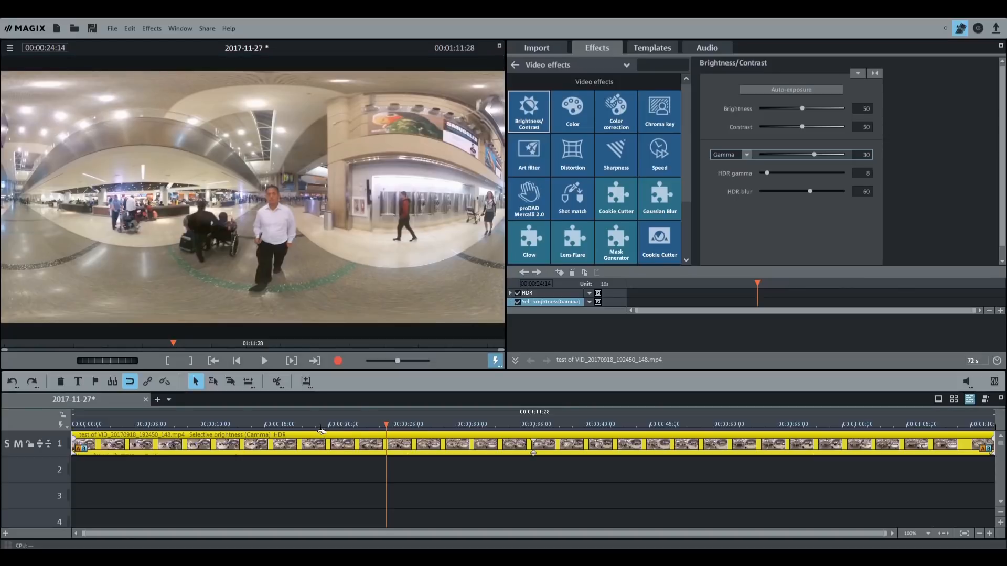
click(597, 62)
click(571, 92)
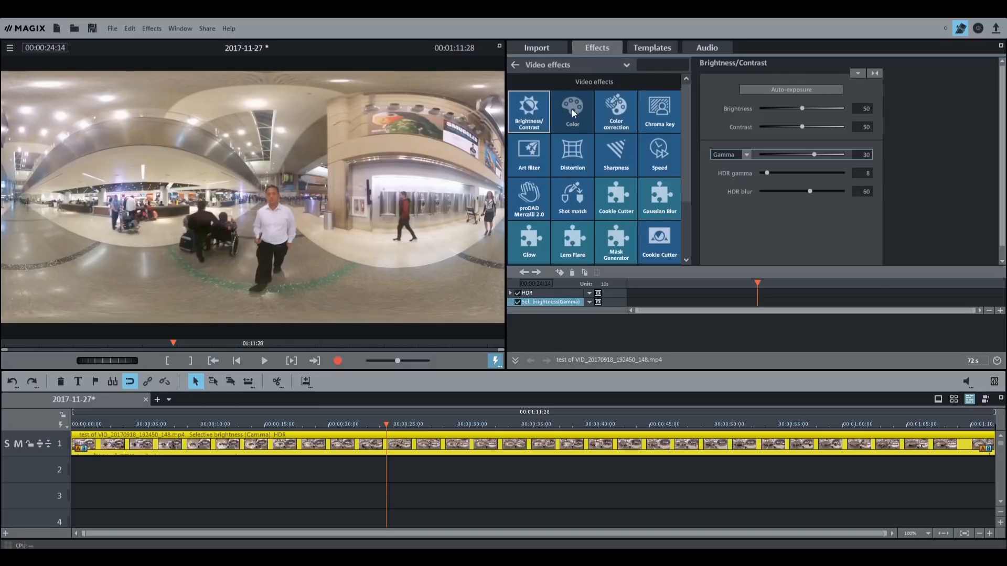
In the Color effect, set the clip's saturation to -4 and take its white point from the man's white shirt.
click(574, 106)
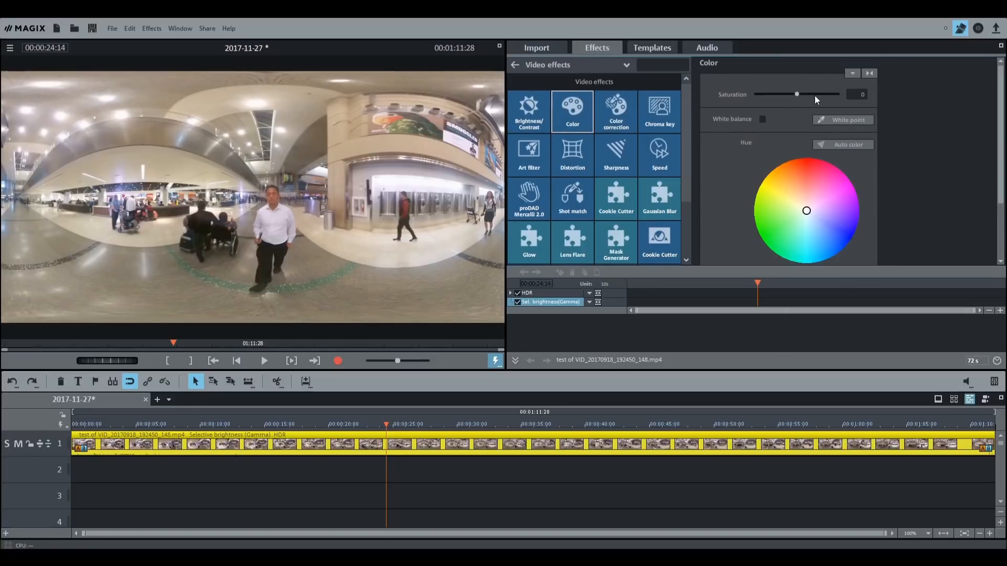
drag(797, 94, 749, 86)
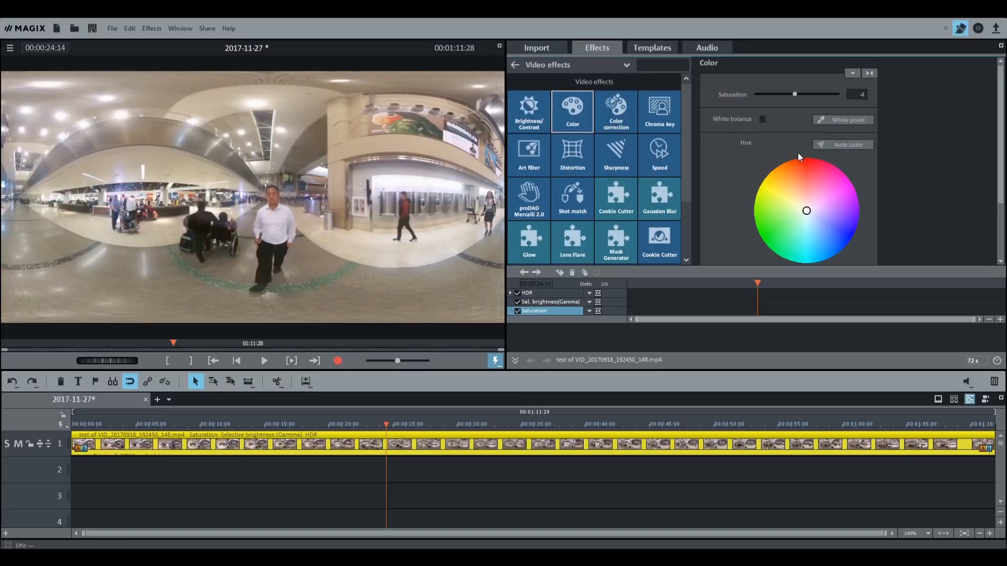
click(820, 120)
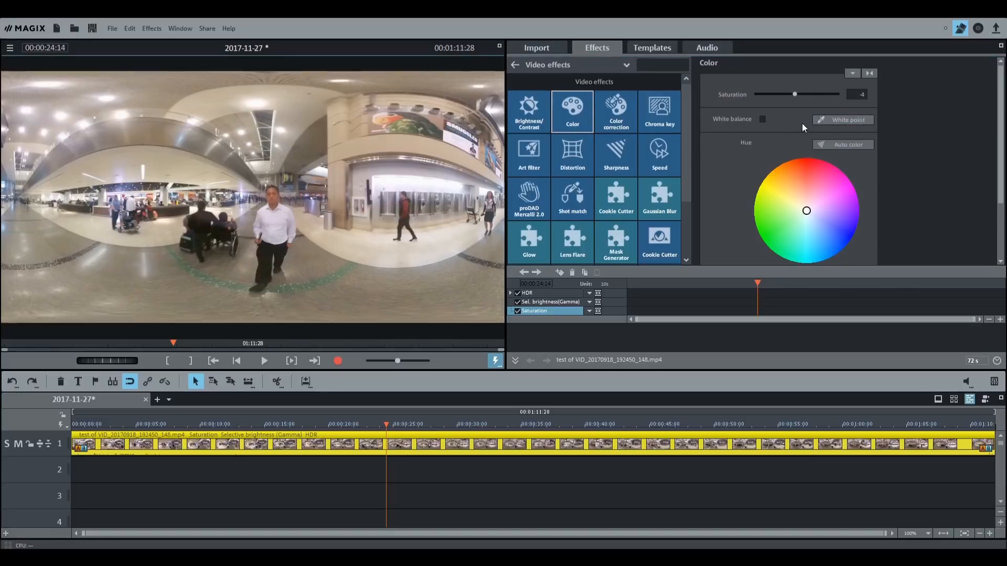
click(816, 122)
click(278, 215)
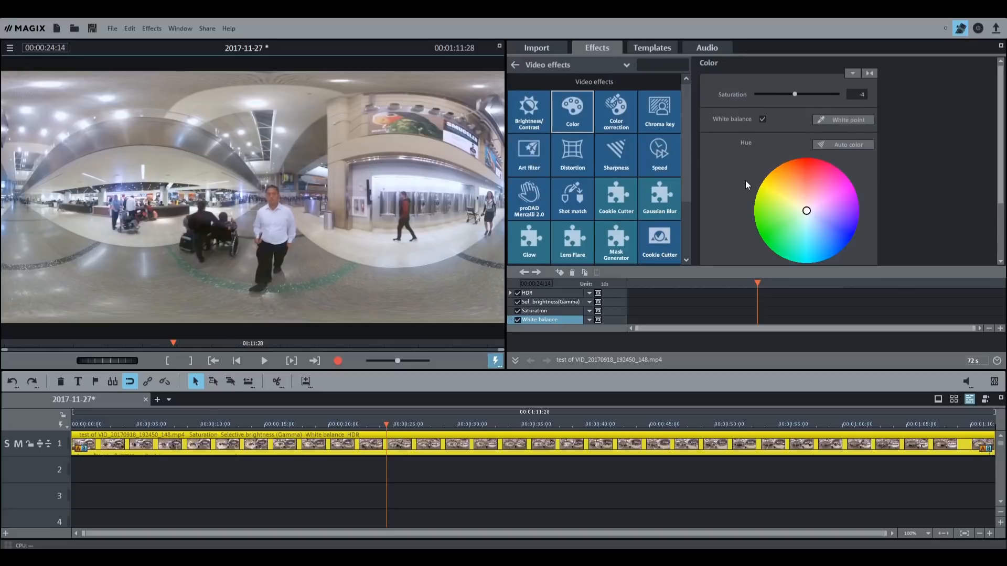
click(806, 210)
mouse_move(806, 210)
mouse_down()
mouse_move(779, 194)
mouse_move(813, 200)
mouse_move(835, 225)
mouse_move(784, 175)
mouse_move(761, 189)
mouse_move(807, 211)
mouse_up()
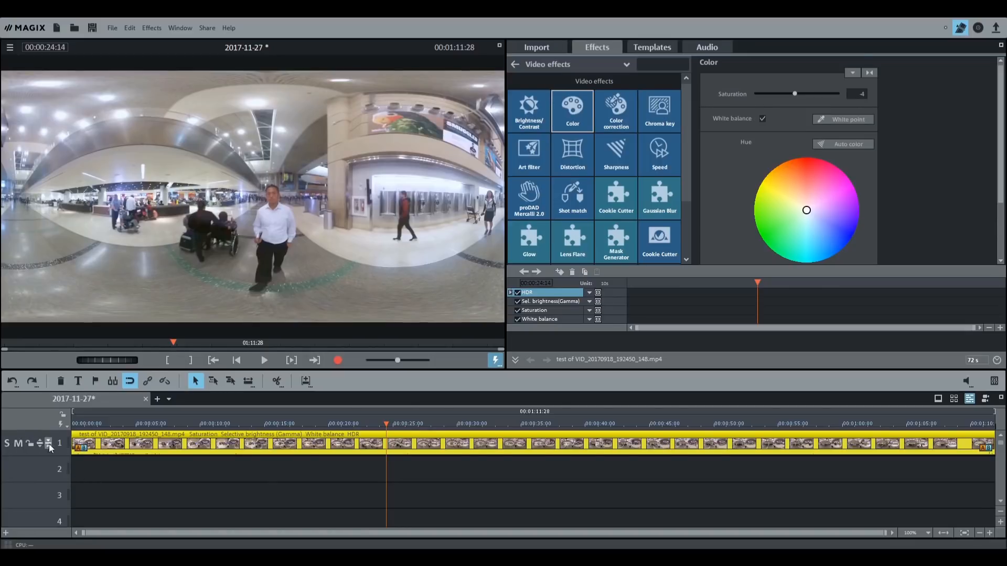
scroll(52, 493, down, 3)
scroll(53, 493, up, 3)
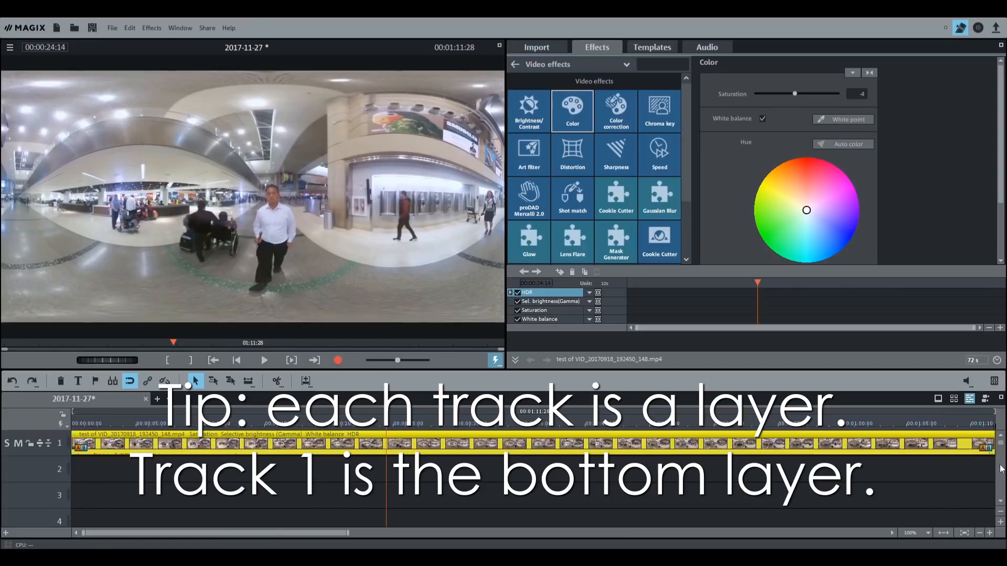
mouse_move(1001, 445)
mouse_down()
mouse_move(1002, 514)
mouse_move(1002, 443)
mouse_up()
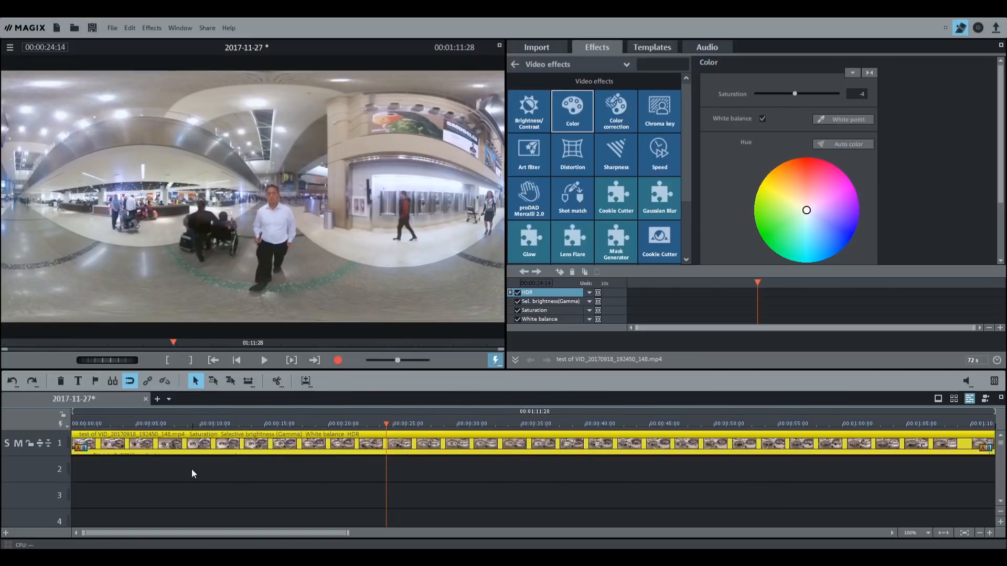
Show the My music folder for import and preview Sugar.mp3.
click(329, 445)
click(533, 47)
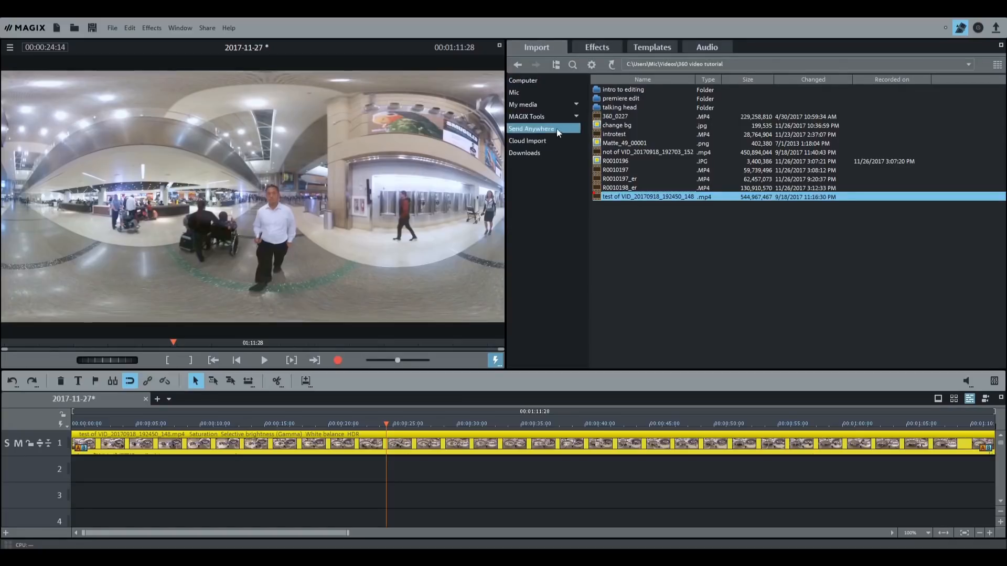
click(524, 106)
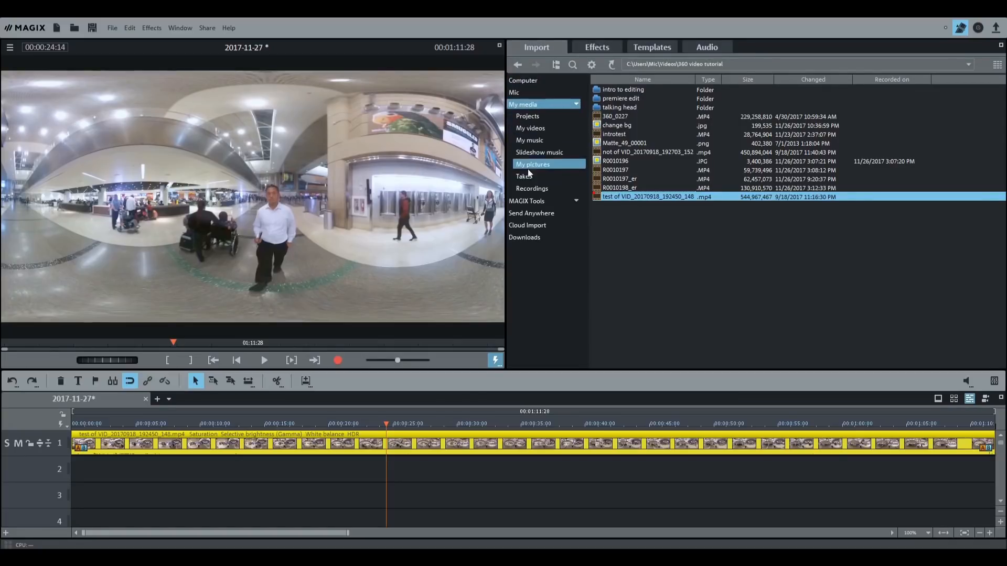
click(528, 140)
mouse_move(604, 108)
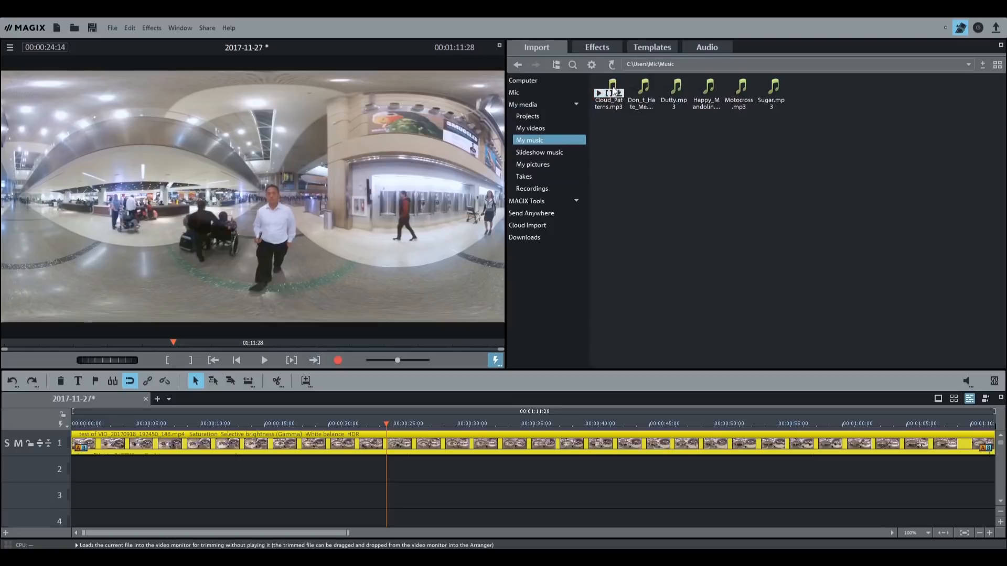
mouse_move(748, 101)
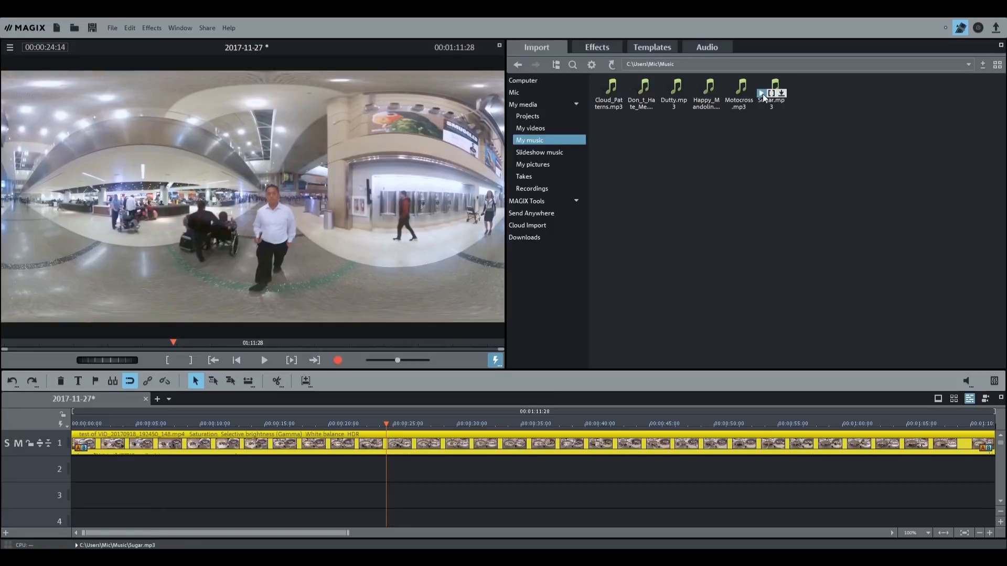
click(763, 94)
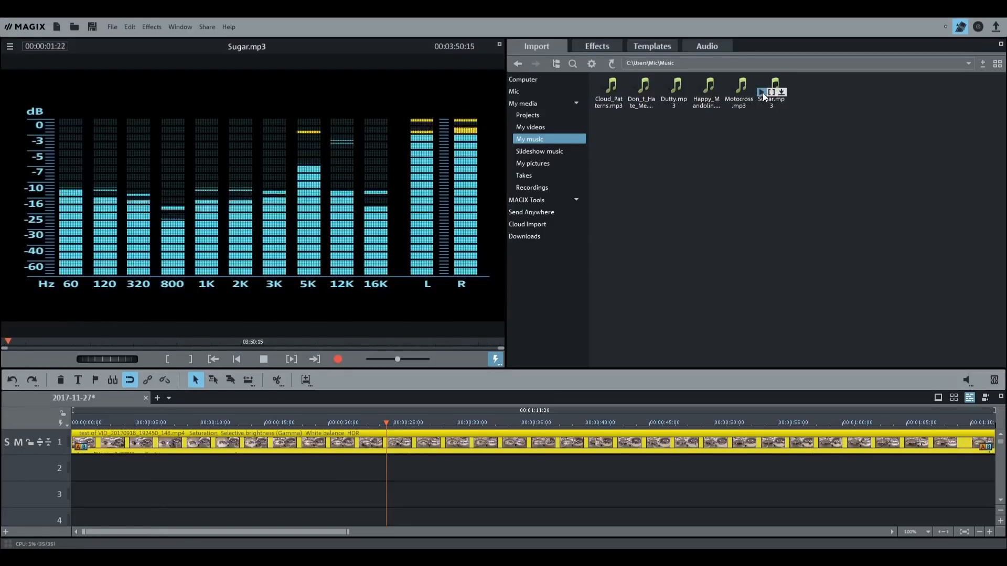
click(763, 93)
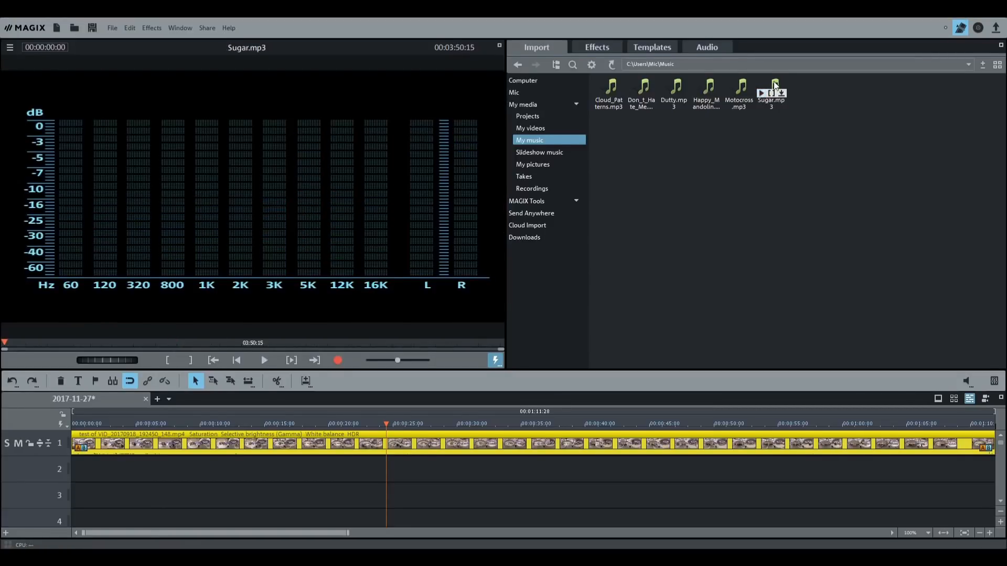
Place Sugar.mp3 on track 2 at the start of the timeline and play back the result.
click(775, 86)
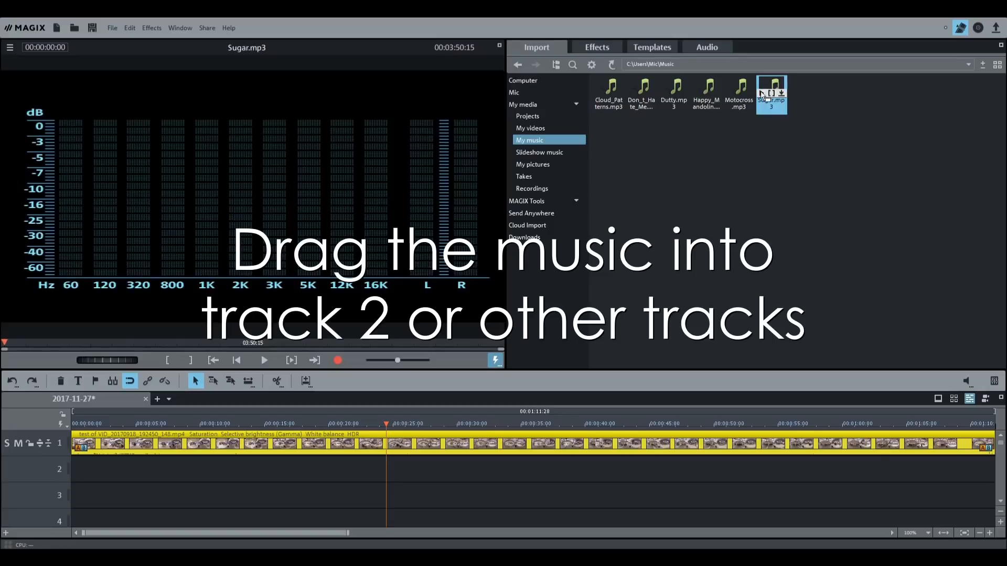
drag(507, 294, 108, 467)
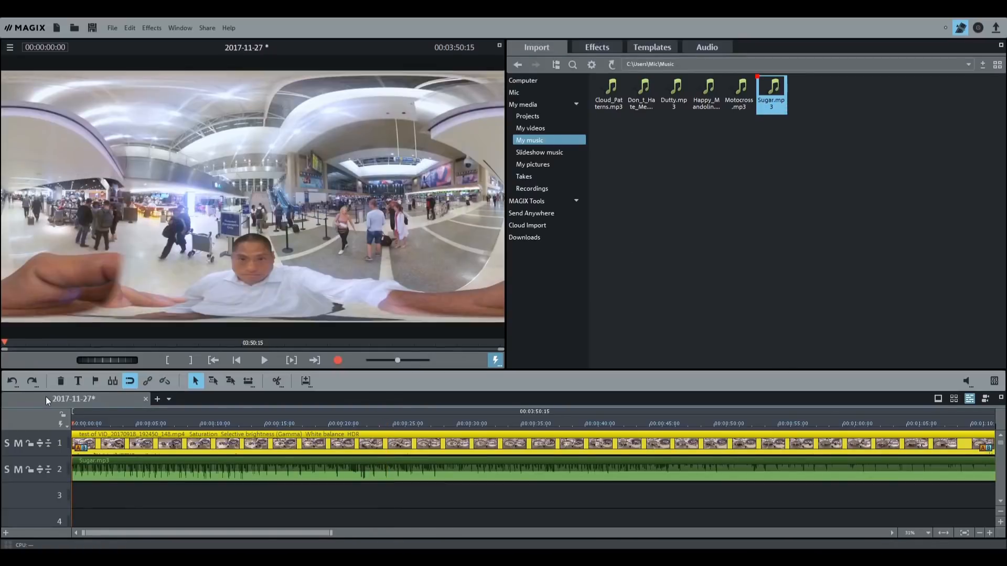
click(265, 359)
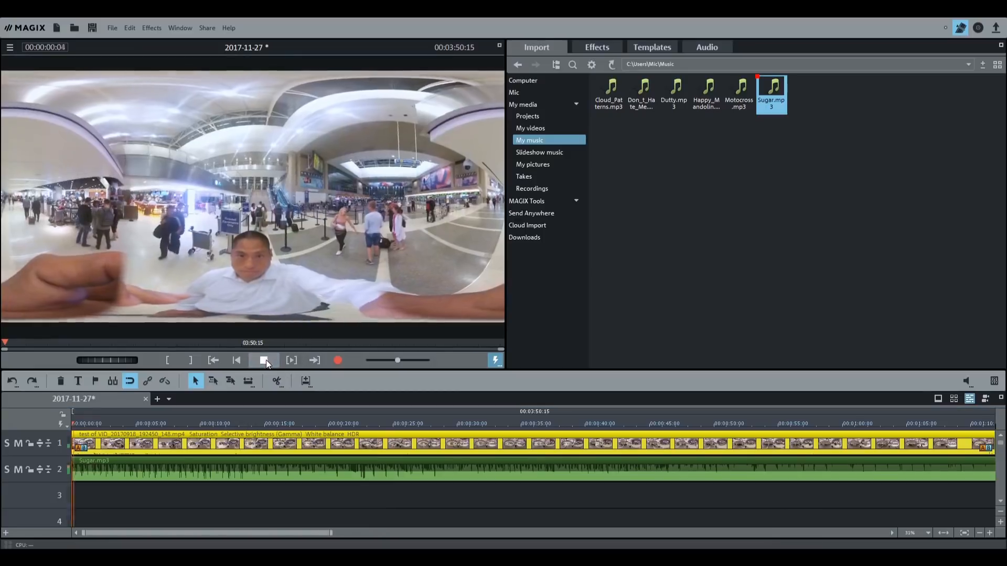
click(266, 360)
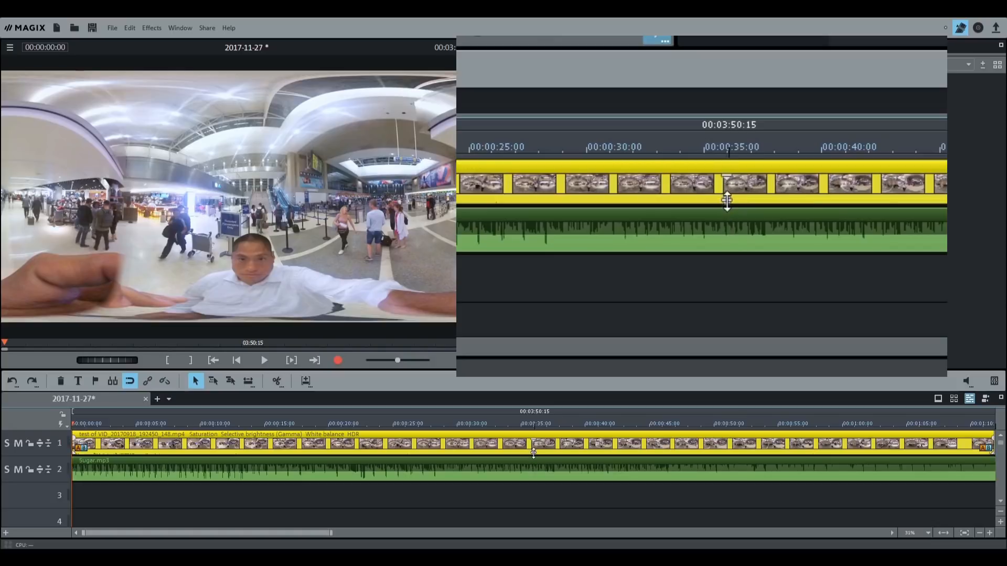
Lower the volume of the video clip and of Sugar.mp3 all the way, and check the sound in playback.
click(533, 452)
mouse_move(532, 438)
mouse_down()
mouse_move(532, 483)
mouse_move(532, 442)
mouse_move(535, 454)
mouse_up()
click(117, 461)
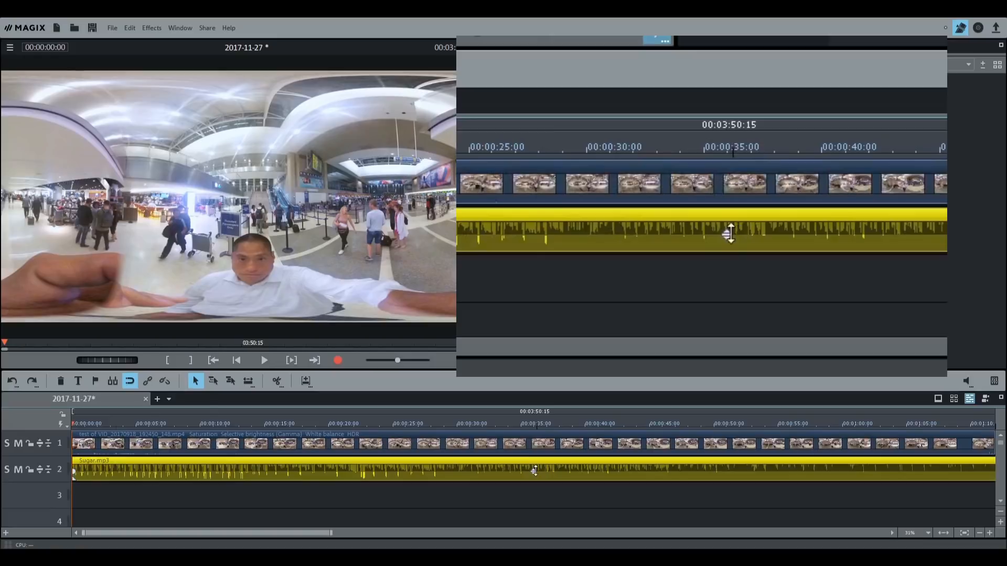
drag(534, 472, 533, 506)
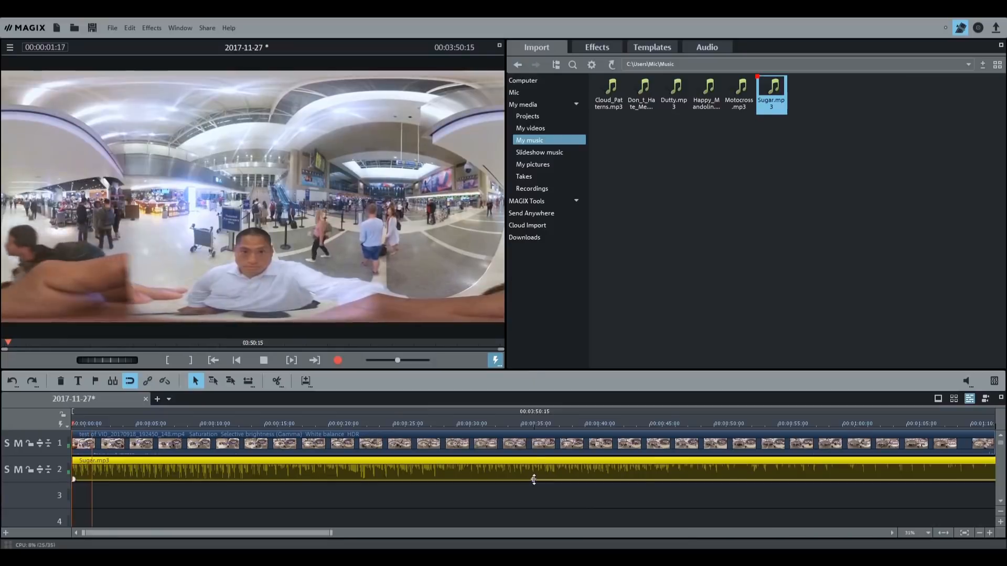
drag(534, 479, 532, 479)
click(263, 360)
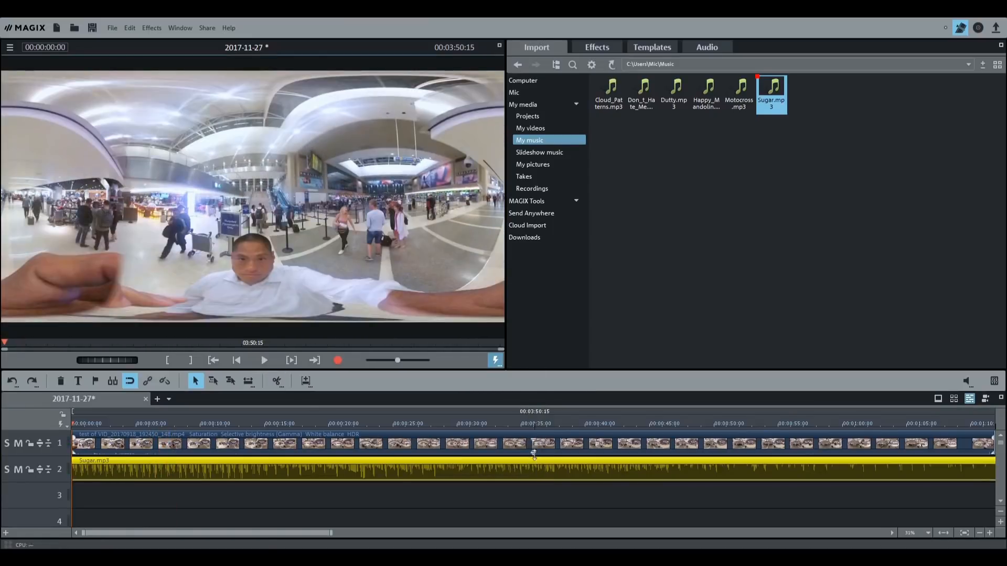
Try raising the volume of the video clip on track 1, play the result and lower the volume again.
drag(533, 452, 535, 428)
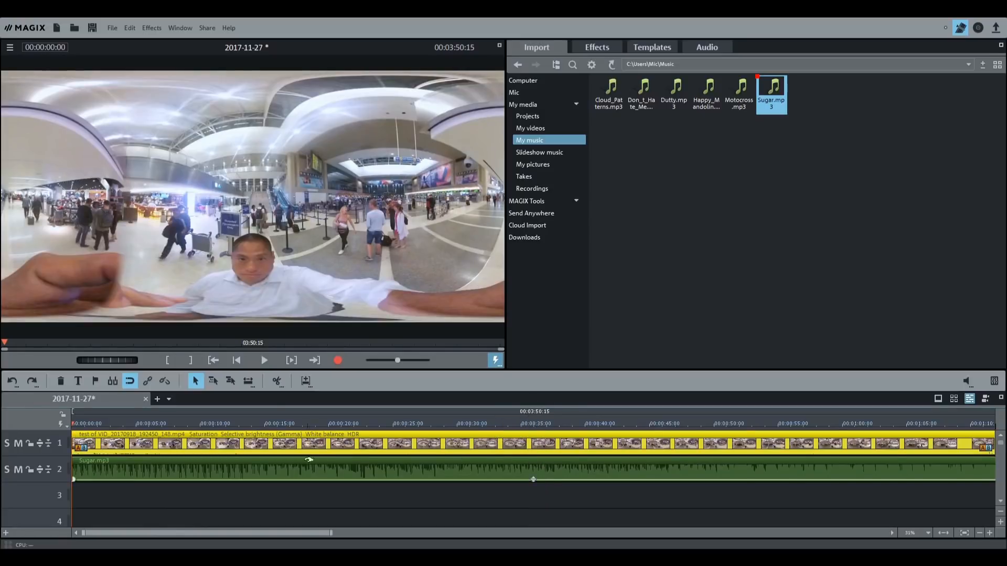
click(263, 360)
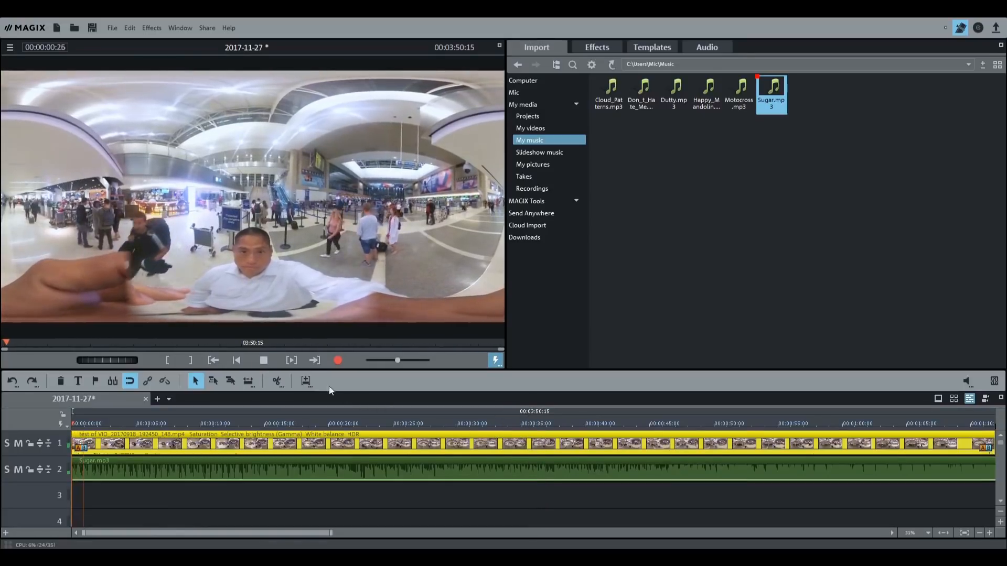
click(263, 360)
drag(533, 435, 532, 479)
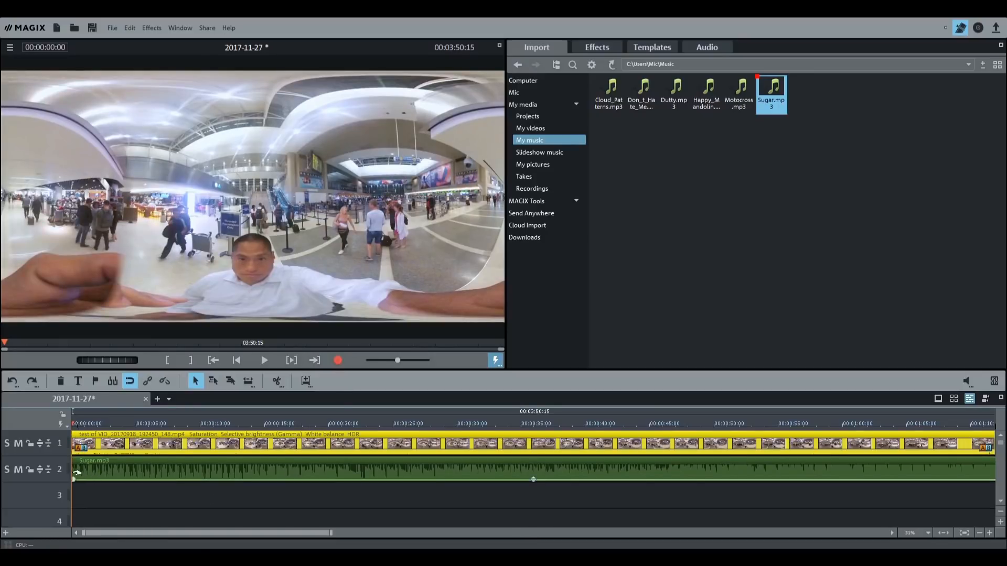
Try starting Sugar.mp3 about 9 seconds into the timeline and play the project from 00:00:07:04.
click(75, 473)
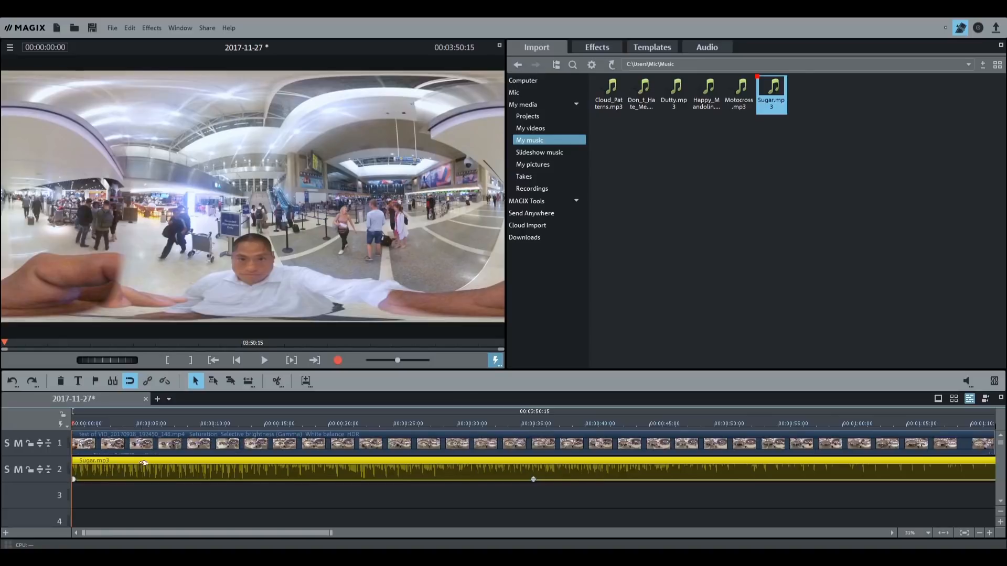
drag(145, 462, 261, 467)
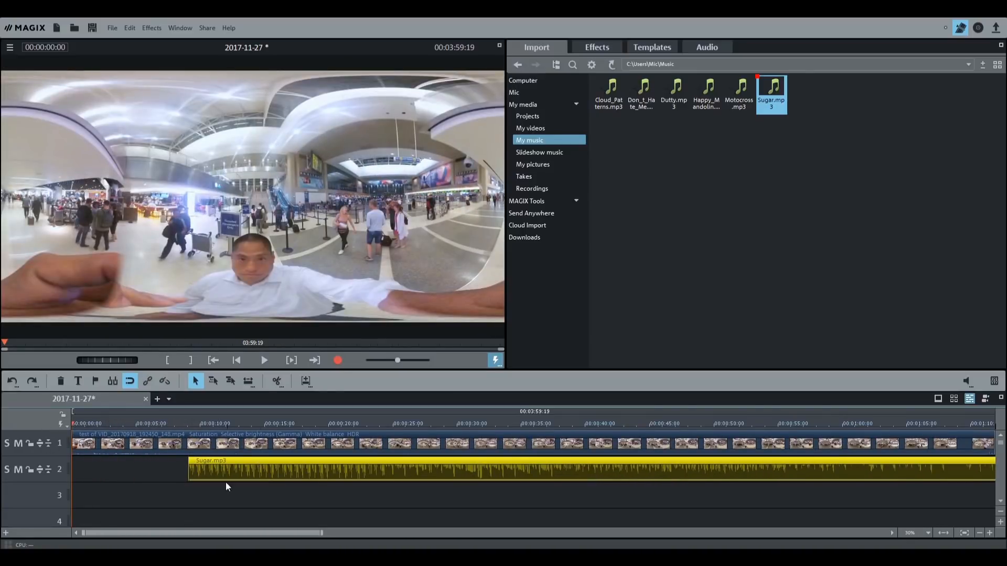
drag(73, 423, 163, 424)
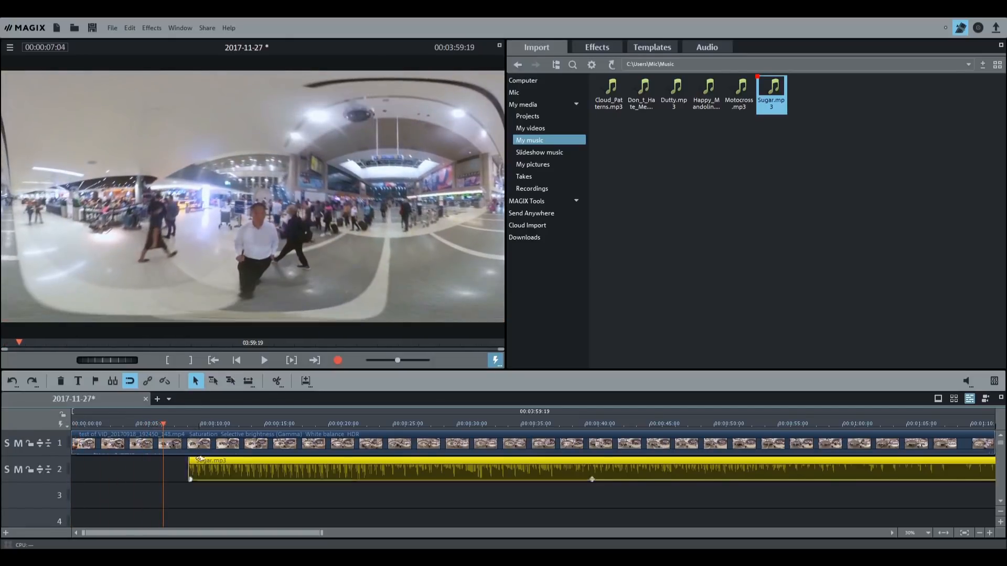
click(265, 361)
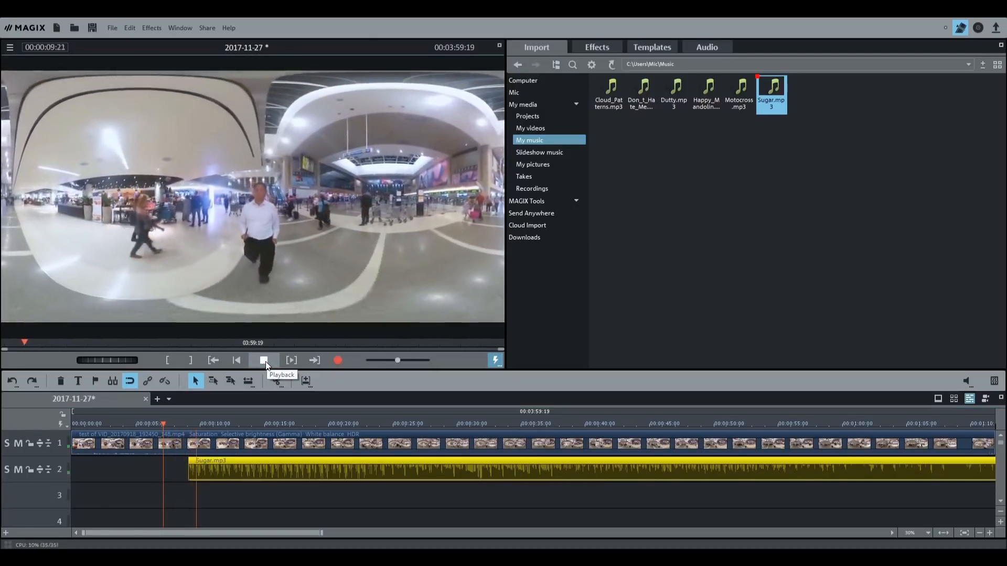
click(266, 361)
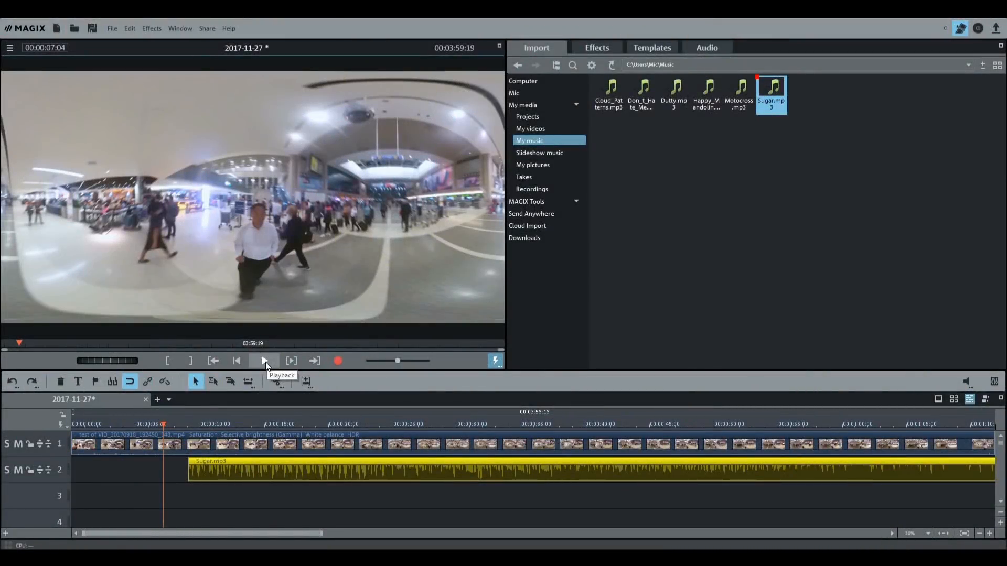
Move Sugar.mp3 back to the start of track 2.
mouse_move(277, 469)
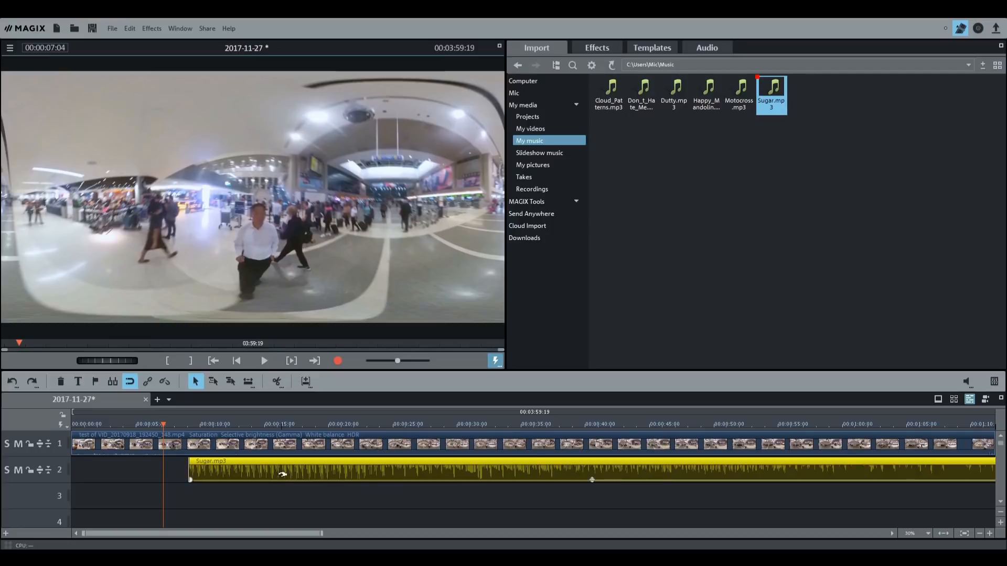
drag(279, 460, 162, 460)
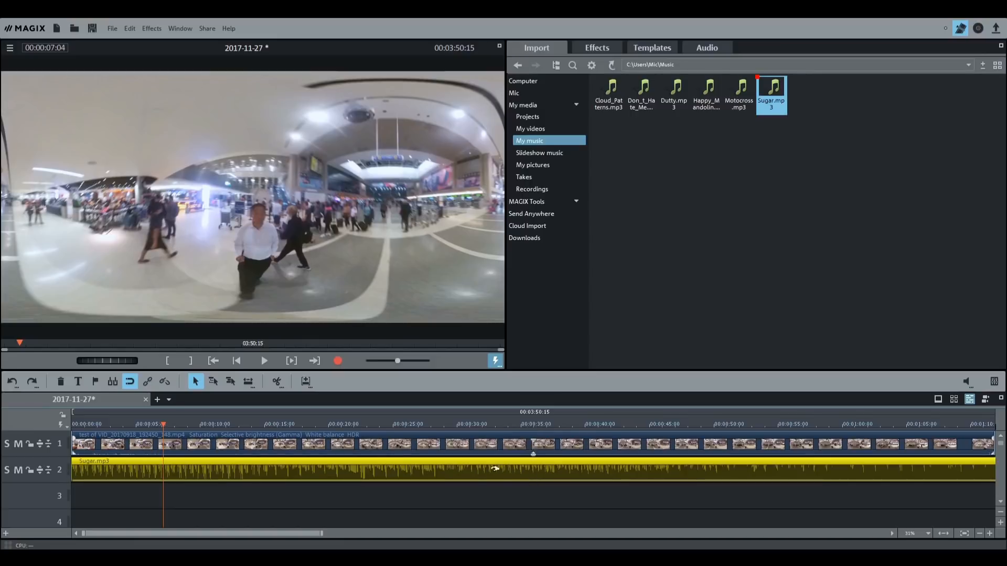
Reduce the opacity of the video clip on track 1 slightly and return the playhead to the start of the timeline.
click(508, 441)
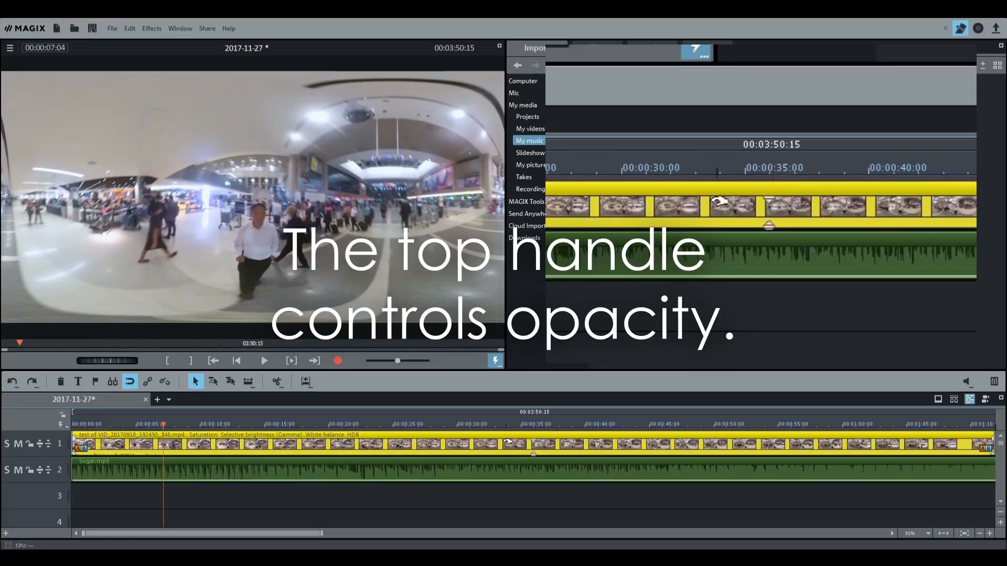
drag(533, 453, 542, 437)
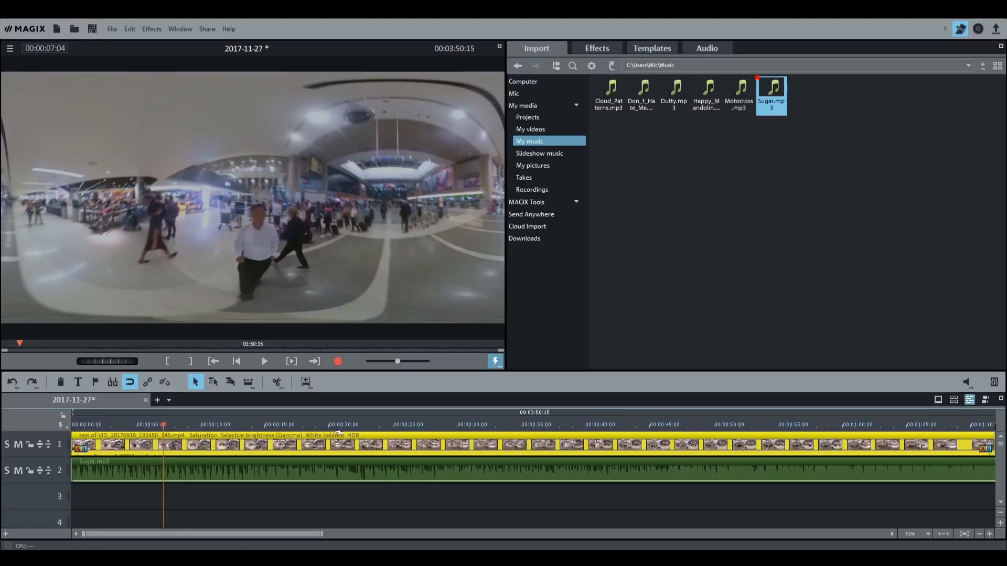
drag(169, 426, 39, 423)
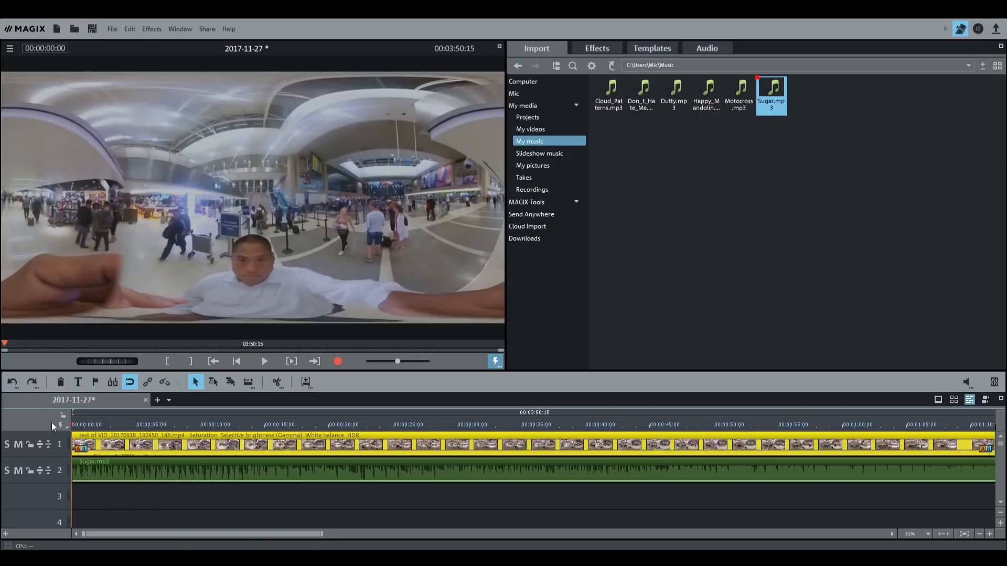
mouse_move(531, 444)
mouse_down()
mouse_move(530, 456)
mouse_move(535, 438)
mouse_up()
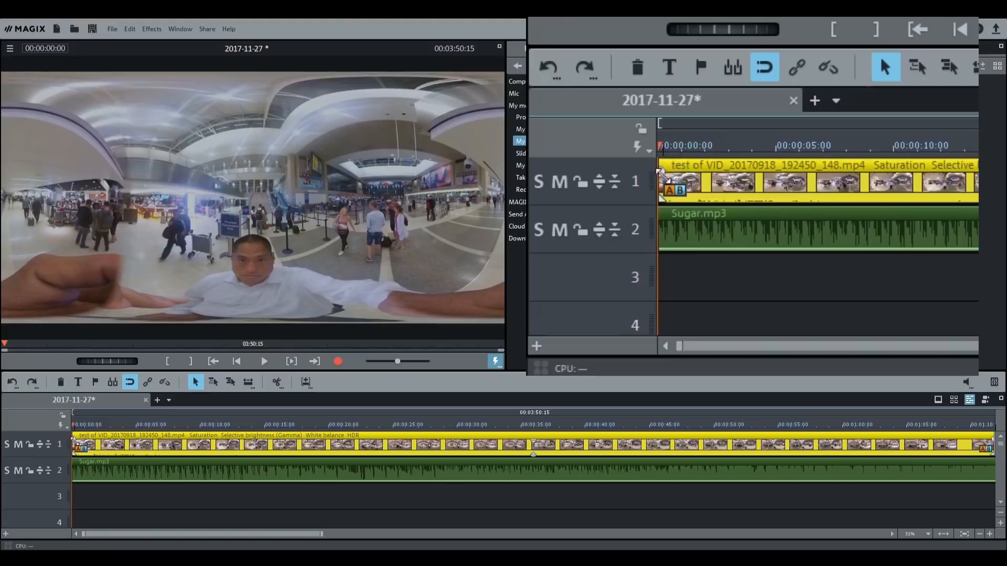
Add a short fade-in from black at the start of the video clip on track 1.
drag(72, 436, 113, 436)
drag(120, 437, 125, 438)
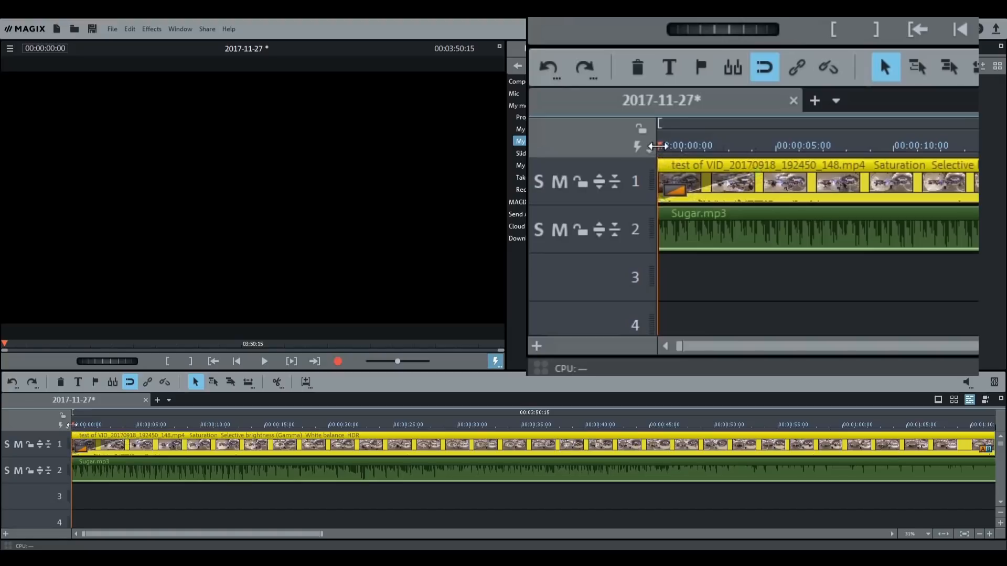
Play the project from the beginning to review the video clip's opening fade and stop playback.
mouse_move(72, 425)
mouse_down()
mouse_move(146, 425)
mouse_move(72, 424)
mouse_up()
click(264, 361)
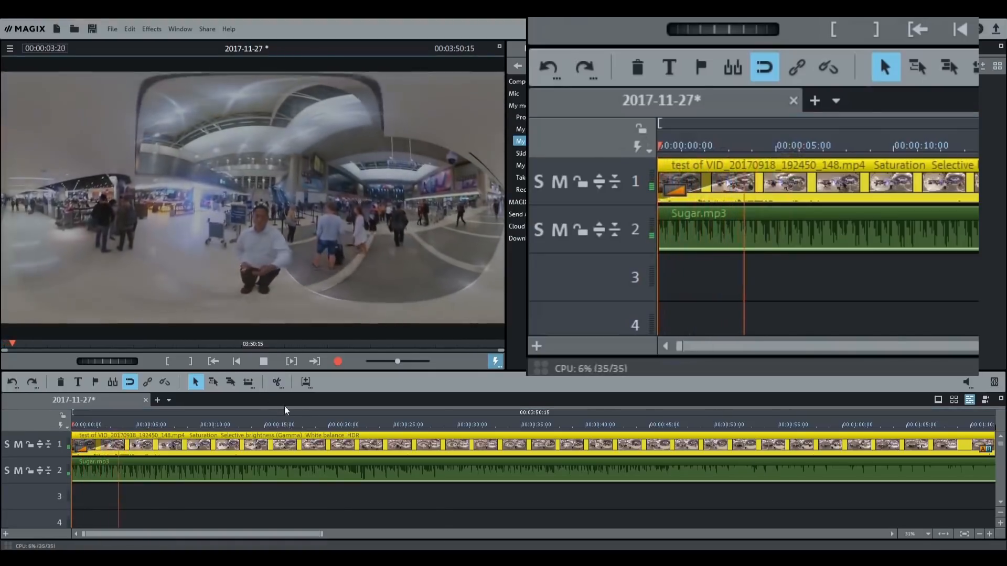
click(263, 361)
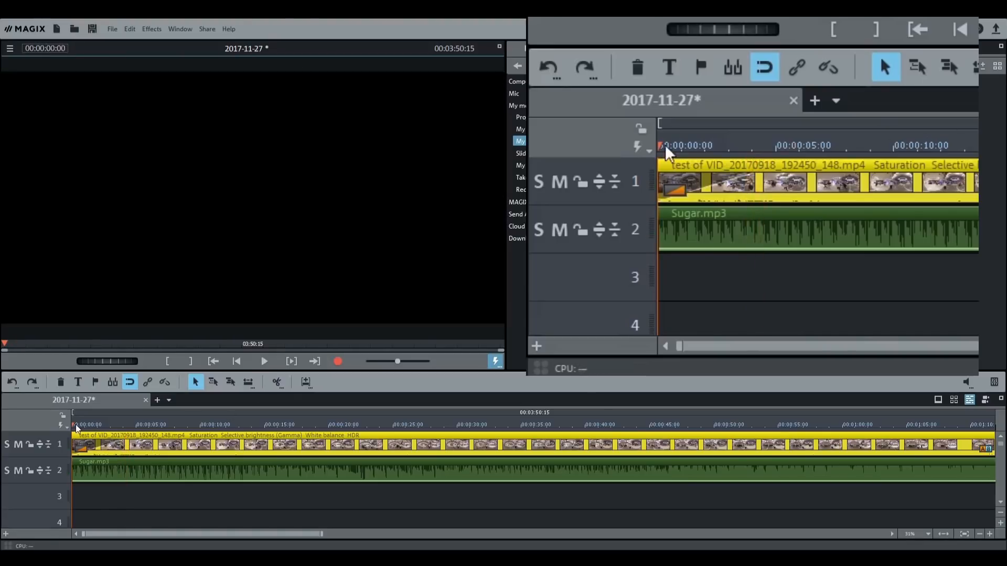
Trim the start of the video clip on track 1 to 00:00:04:20 and move Sugar.mp3 to begin at the same point.
drag(74, 427, 131, 424)
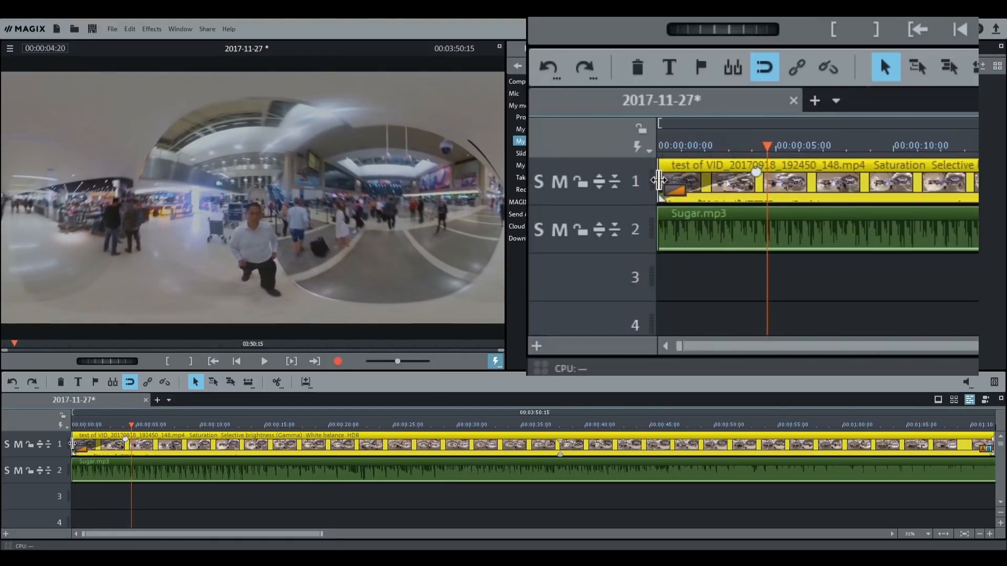
drag(72, 444, 131, 445)
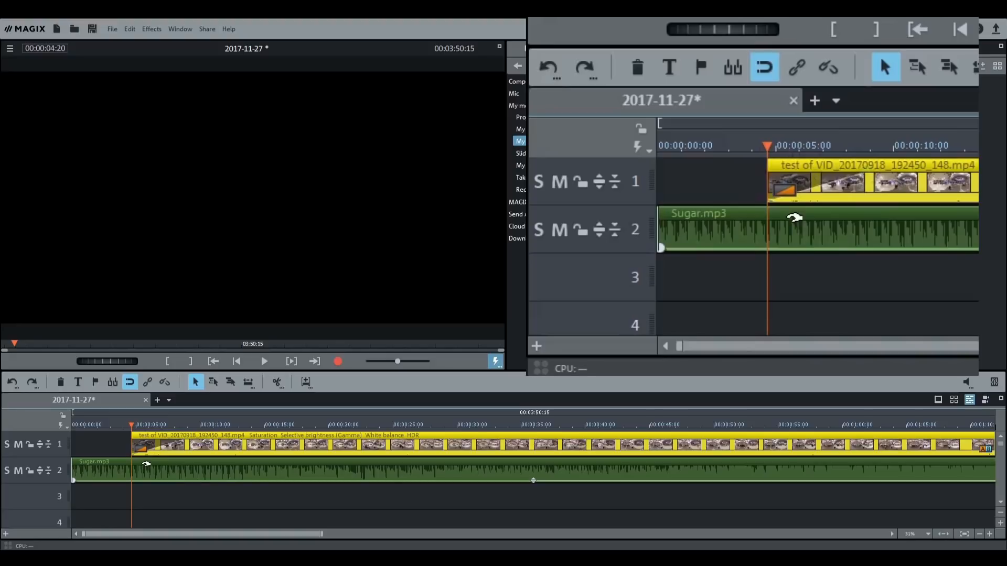
drag(108, 462, 162, 462)
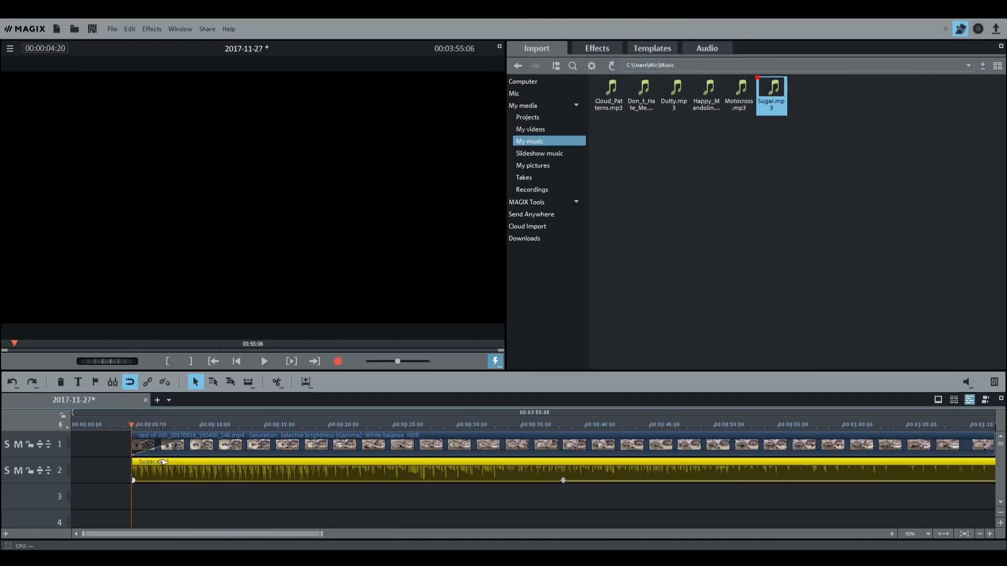
Try moving the video clip and Sugar.mp3 together to the start of the timeline, and undo the move.
click(95, 451)
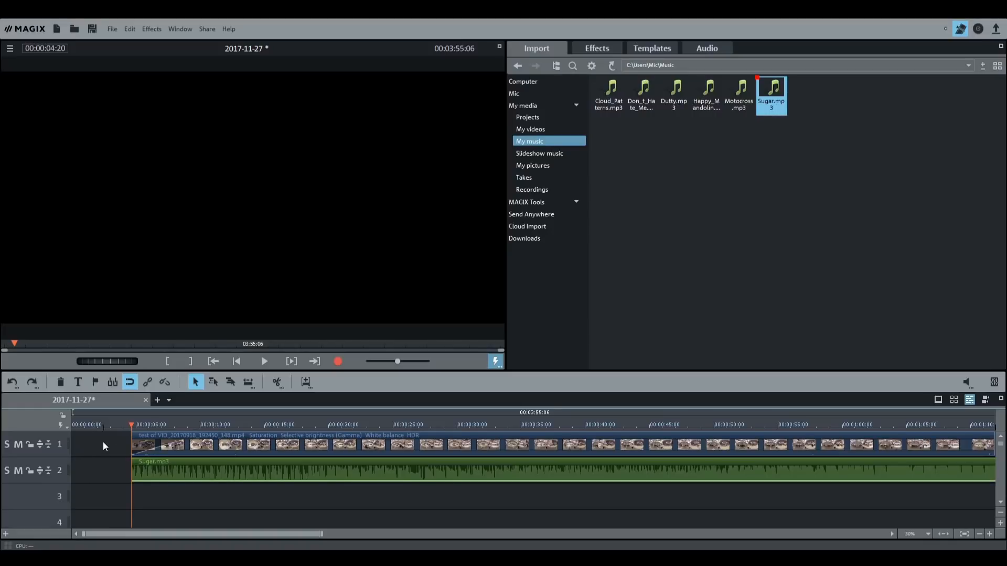
drag(113, 440, 157, 469)
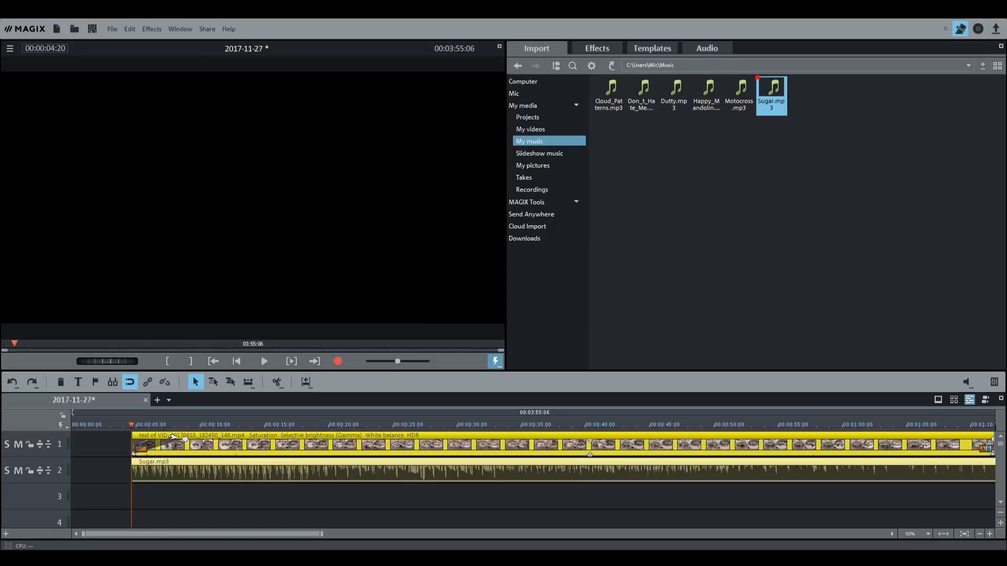
drag(172, 437, 90, 435)
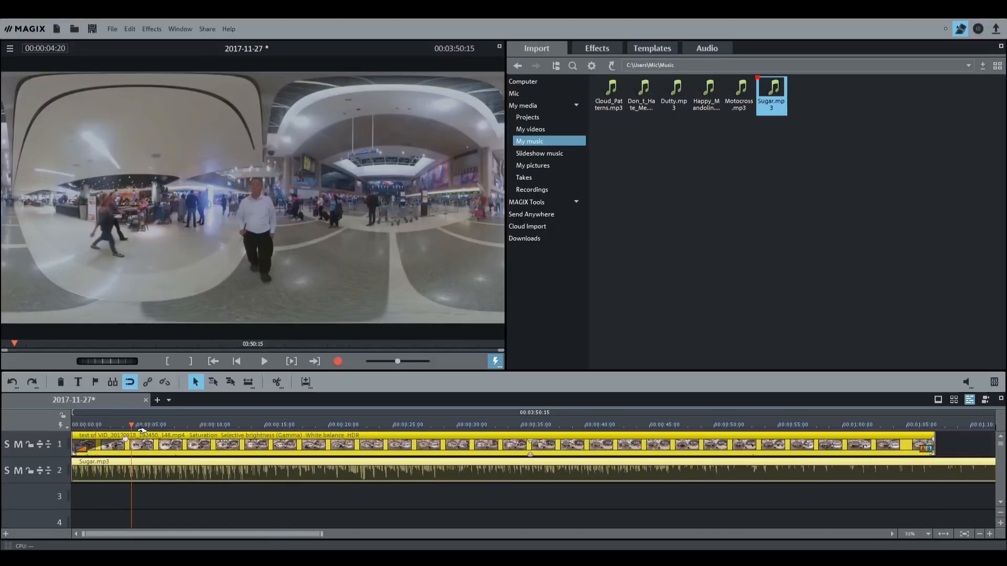
key(ctrl+z)
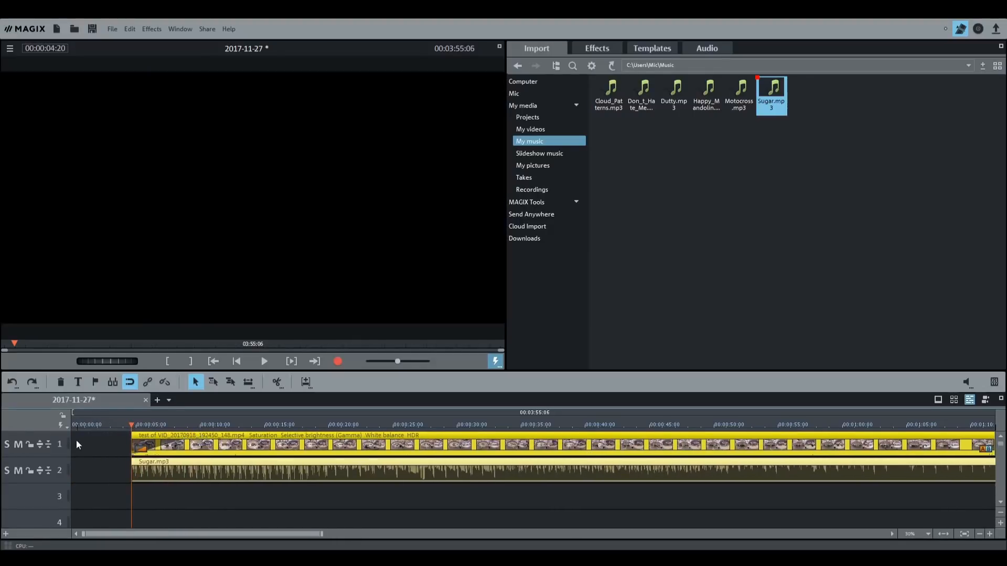
click(91, 448)
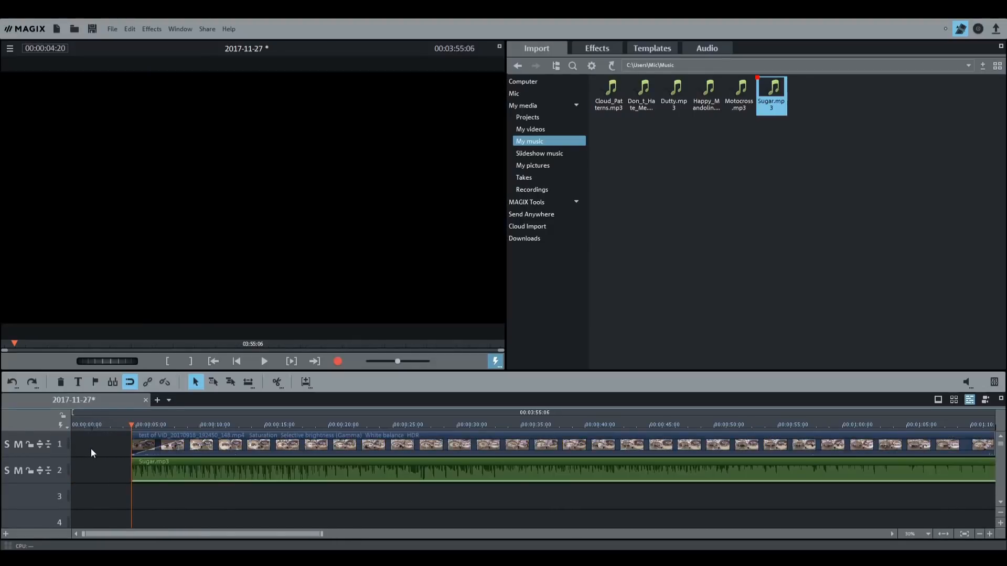
click(230, 387)
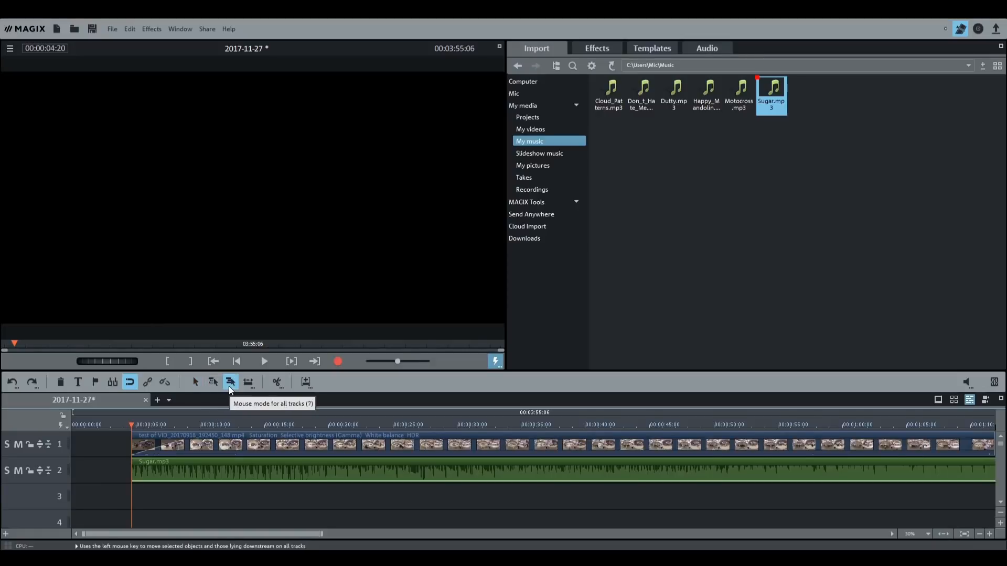
click(196, 384)
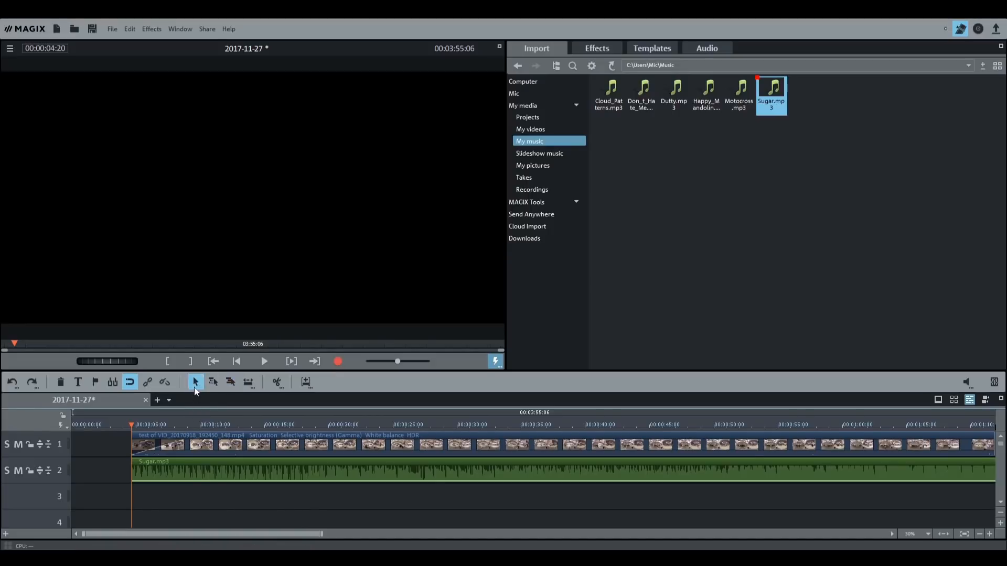
click(184, 438)
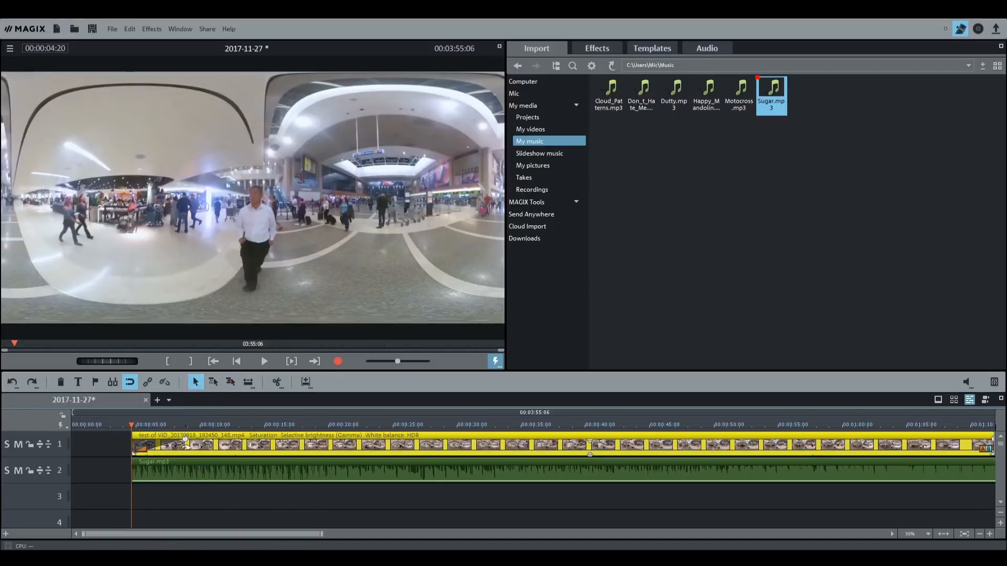
click(185, 460)
click(192, 435)
Move the clips on both tracks together to the timeline start with the all-tracks mouse mode, and restore the single-object mouse mode.
click(231, 382)
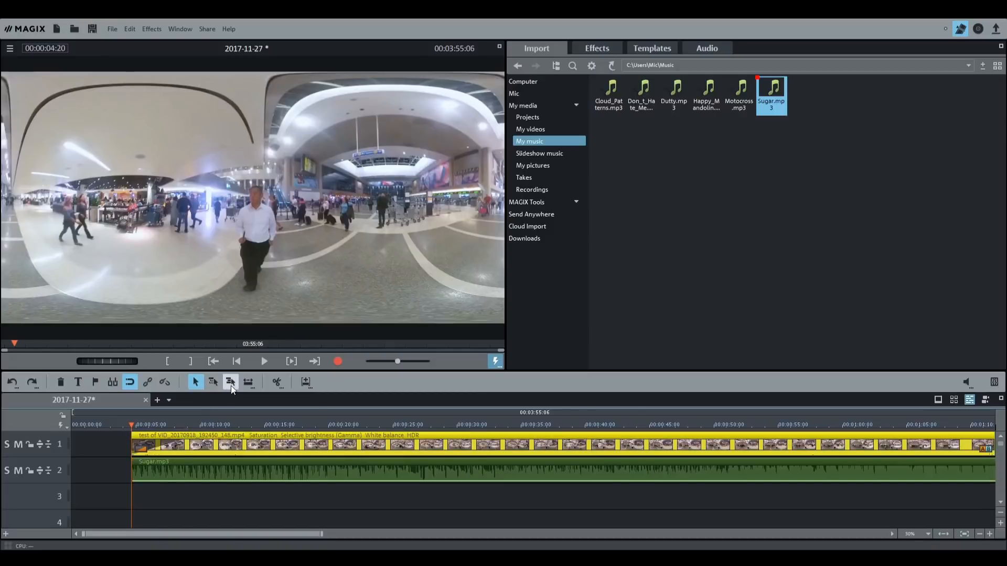
click(105, 457)
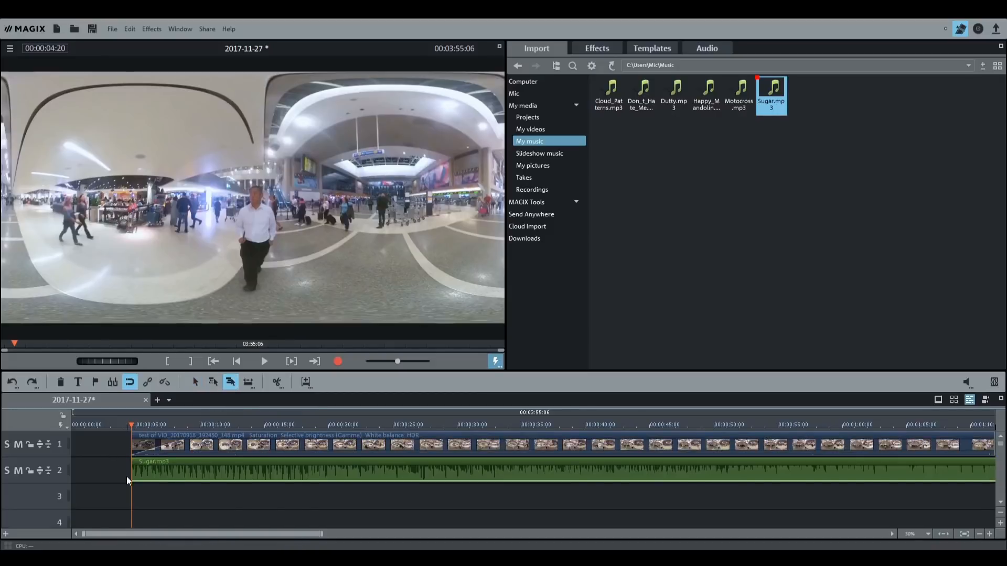
click(150, 463)
click(106, 456)
click(144, 438)
drag(144, 438, 39, 417)
click(195, 383)
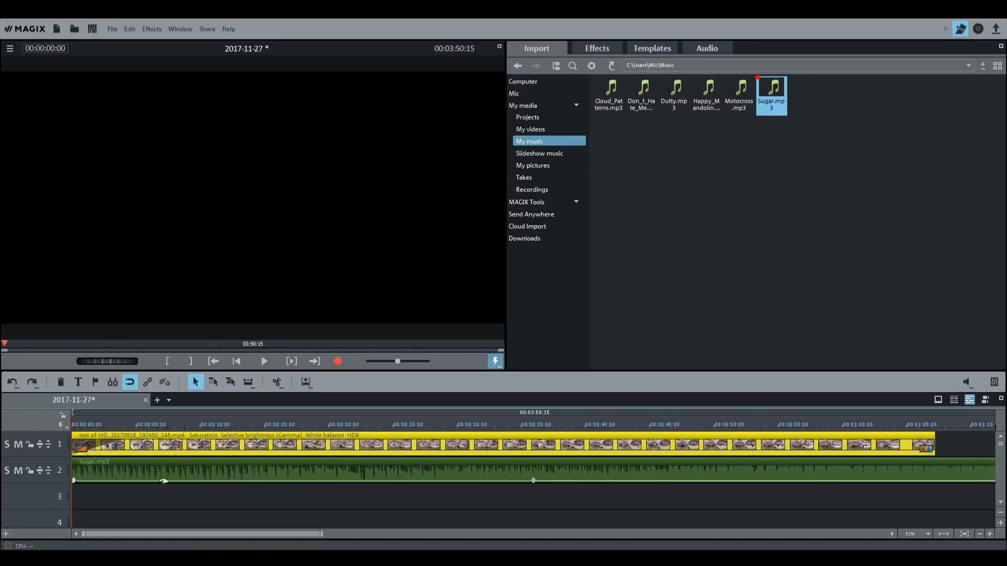
Add a short fade-out at the end of the video clip on track 1.
drag(320, 534, 414, 534)
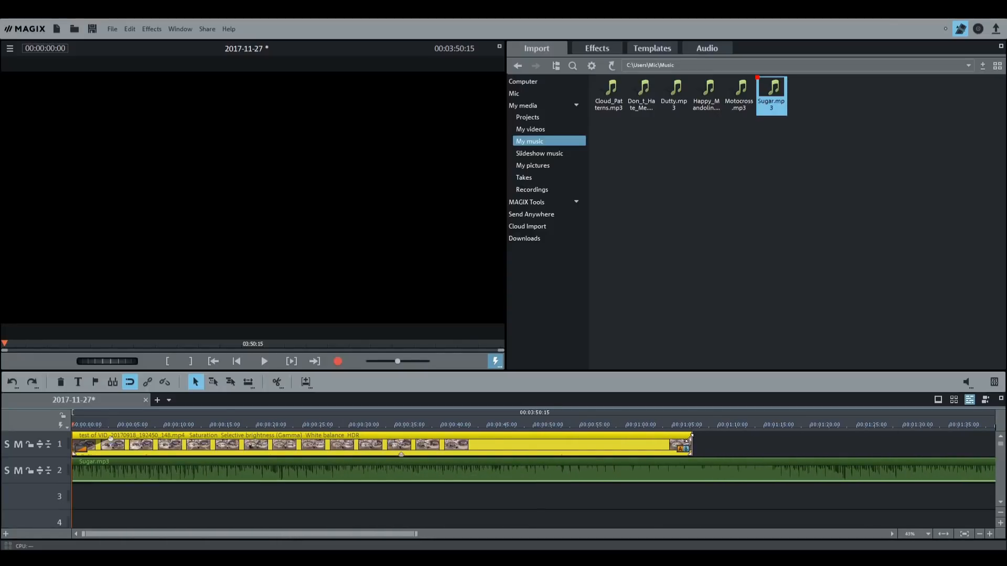
drag(689, 438, 664, 434)
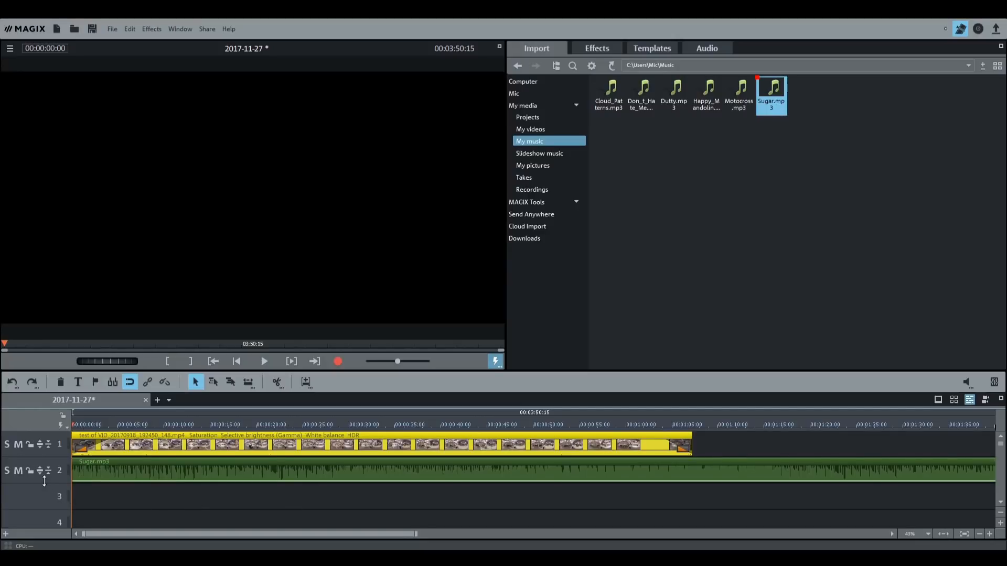
Raise the volume of Sugar.mp3 slightly on an enlarged track 2 and add a short fade-in at its start.
drag(44, 482, 39, 506)
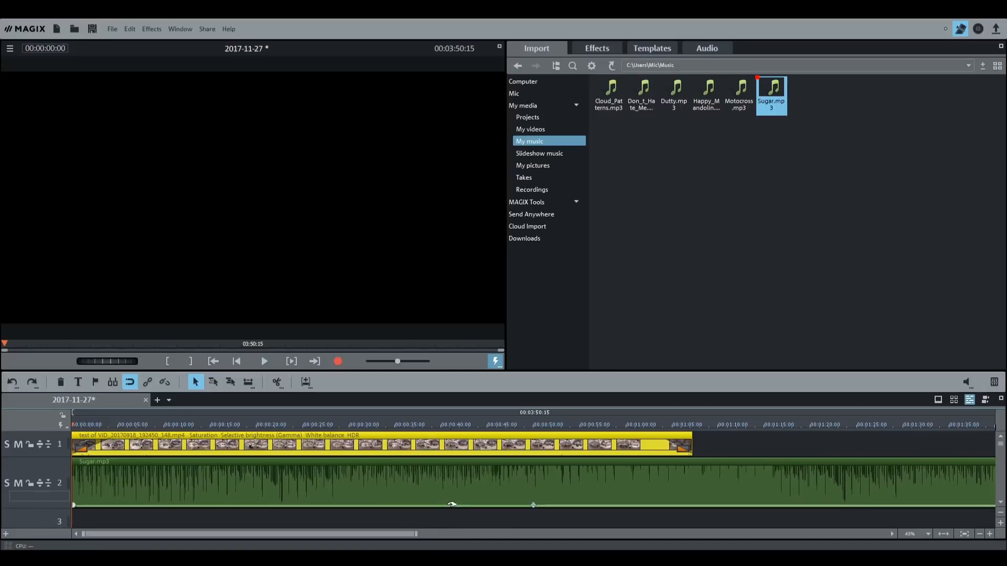
mouse_move(531, 507)
mouse_down()
mouse_move(532, 490)
mouse_move(533, 498)
mouse_up()
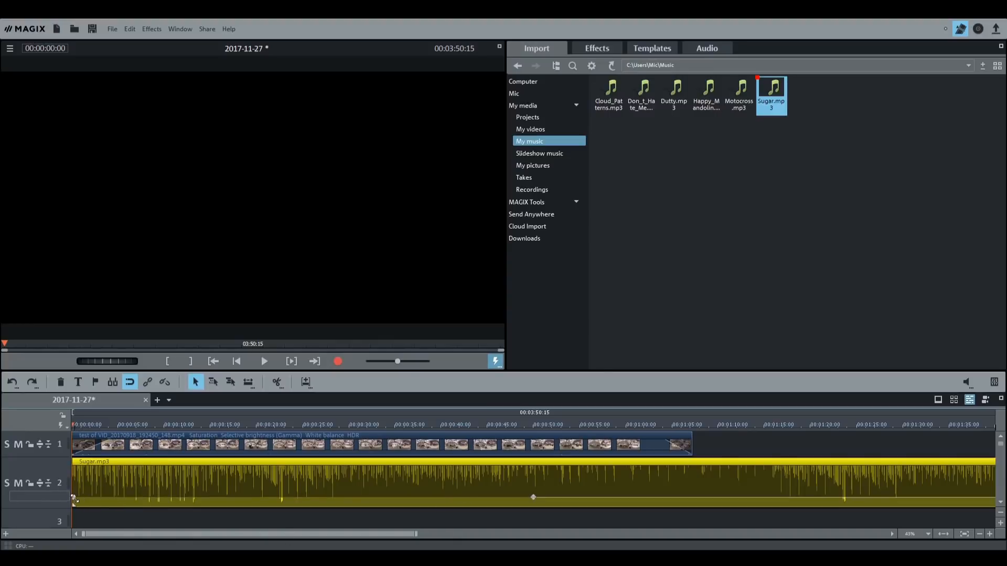
drag(76, 499, 108, 496)
Trim the end of Sugar.mp3 to match the end of the video clip, with a short fade-out there.
mouse_move(151, 536)
mouse_down()
mouse_move(289, 543)
mouse_move(131, 537)
mouse_up()
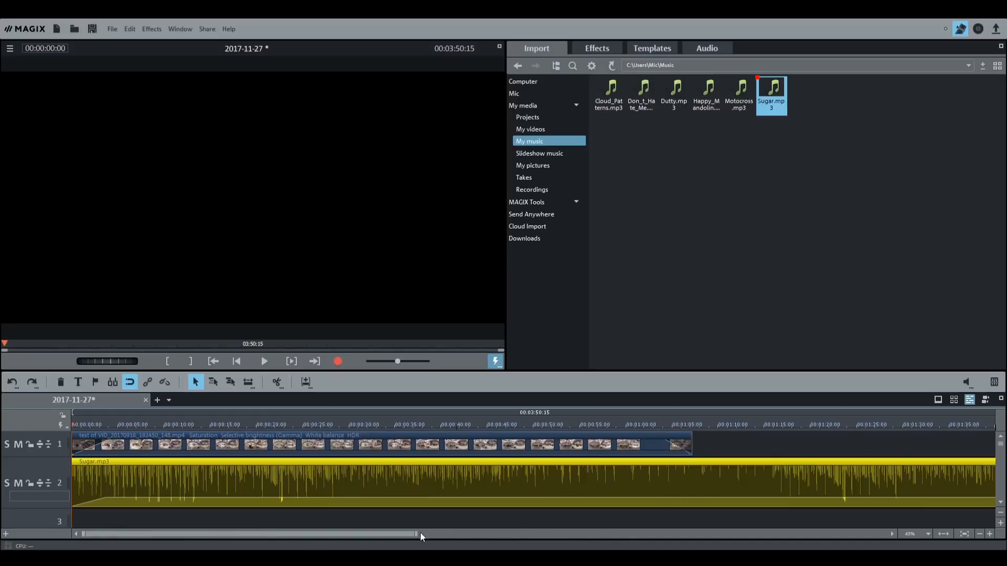
mouse_move(405, 535)
mouse_down()
mouse_move(447, 535)
mouse_move(418, 539)
mouse_up()
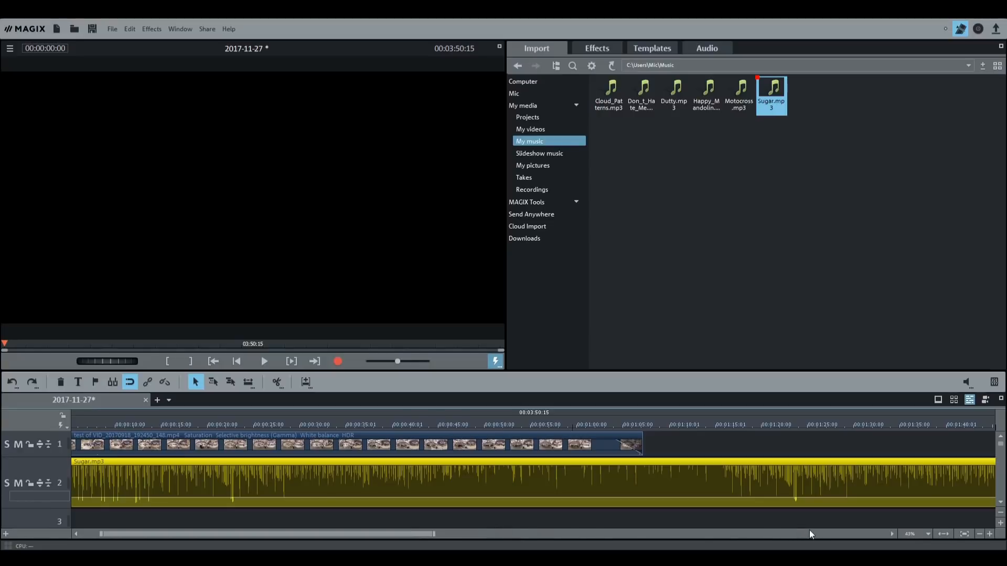
click(921, 532)
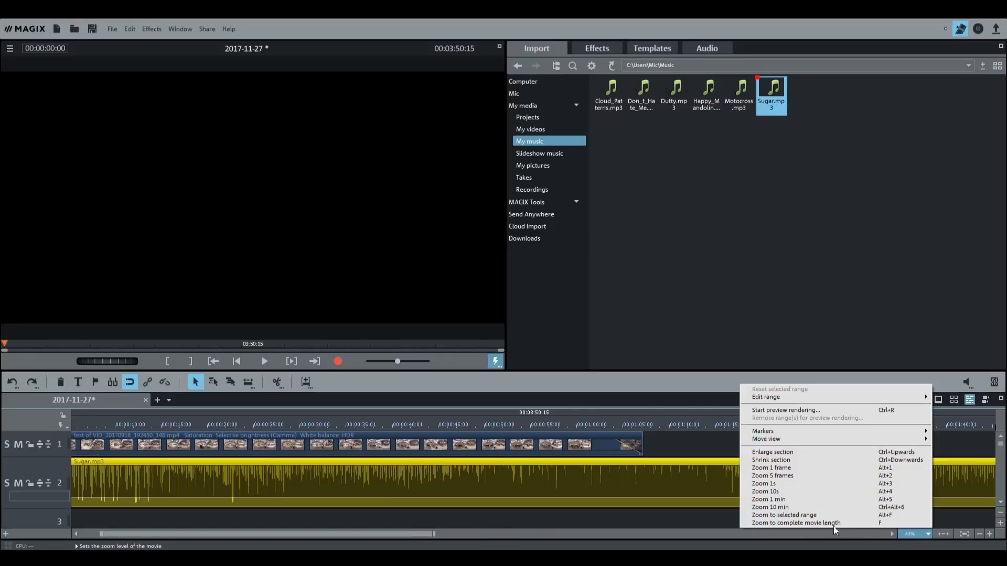
click(783, 500)
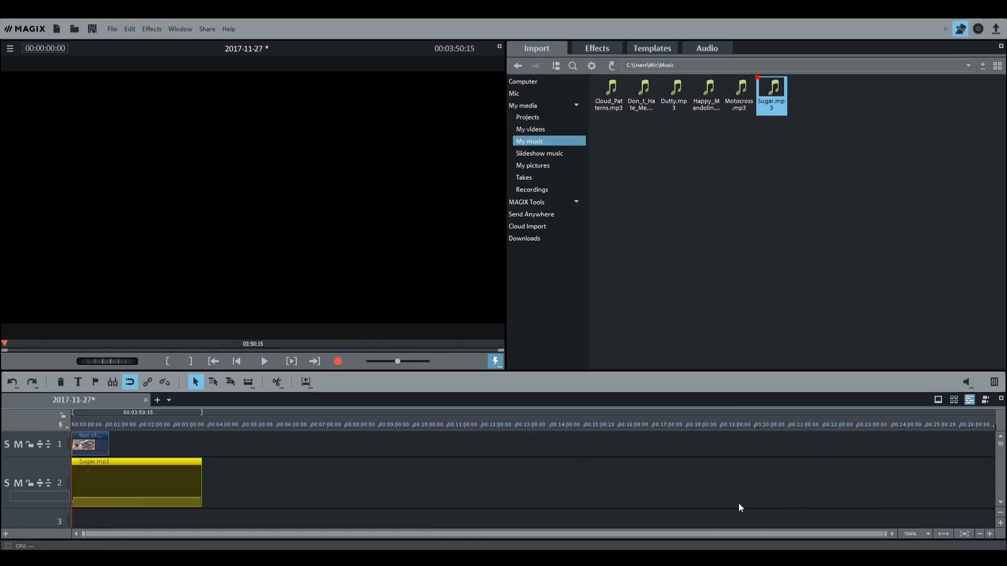
click(910, 533)
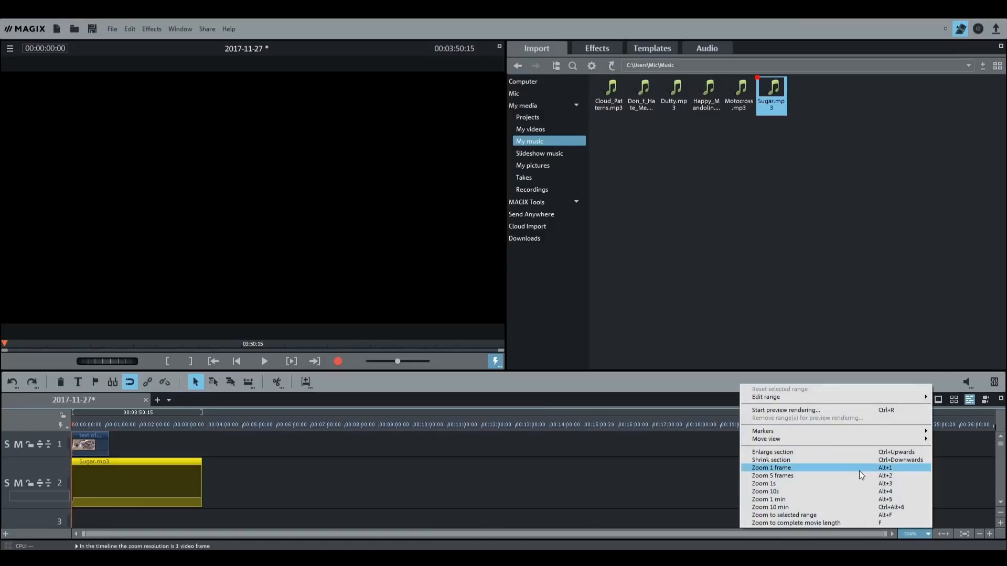
click(849, 484)
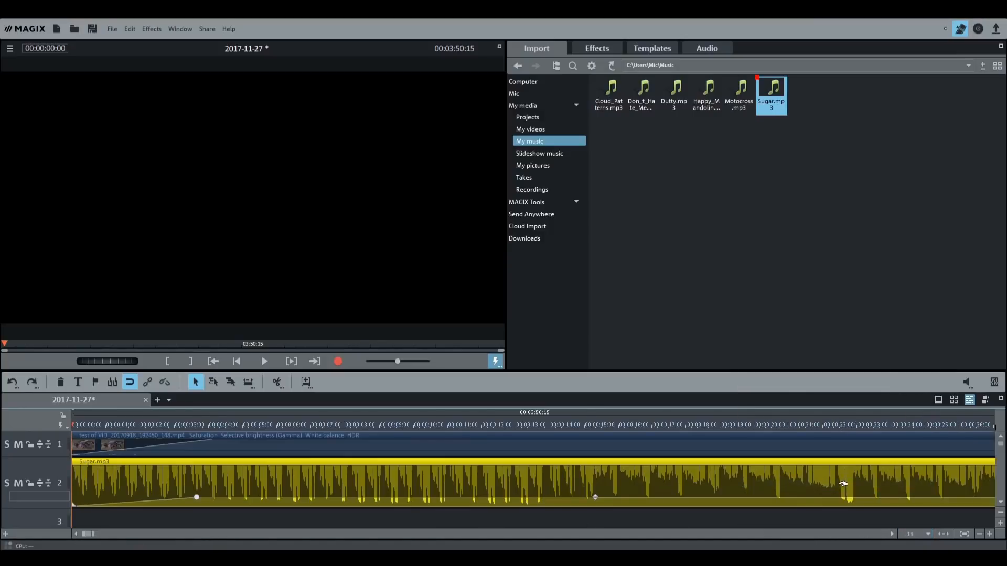
double_click(909, 535)
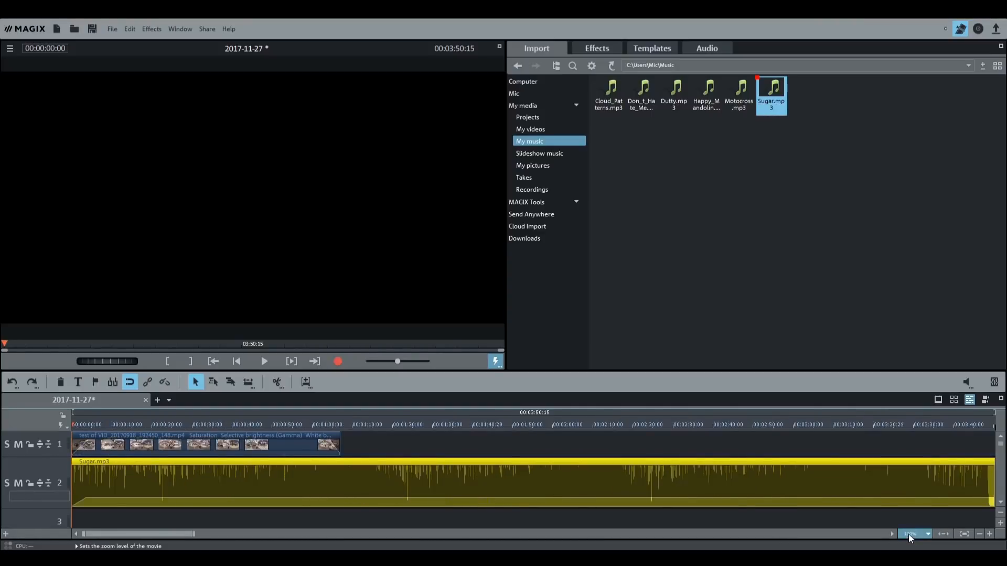
click(908, 533)
click(914, 535)
click(913, 535)
click(773, 535)
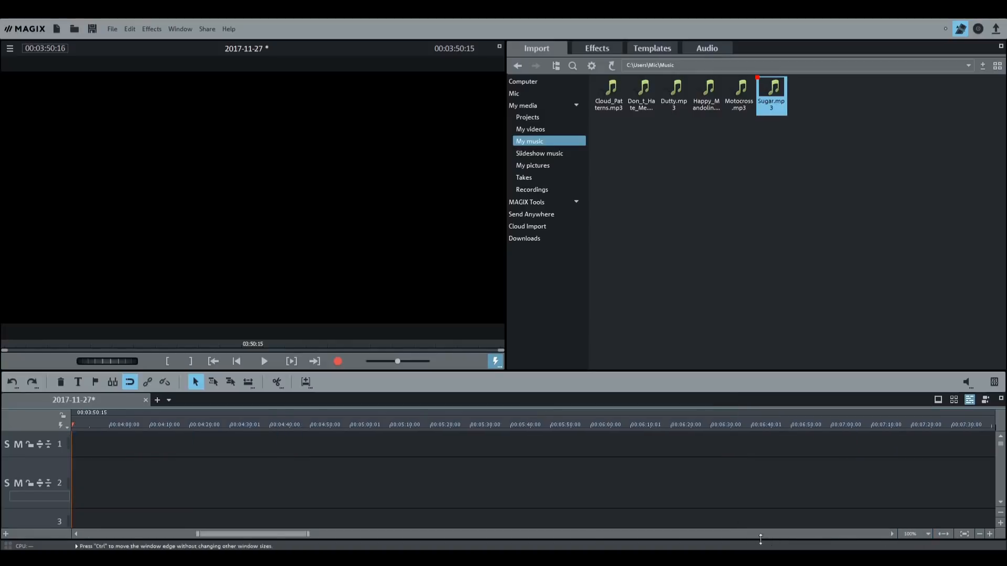
scroll(823, 534, up, 1)
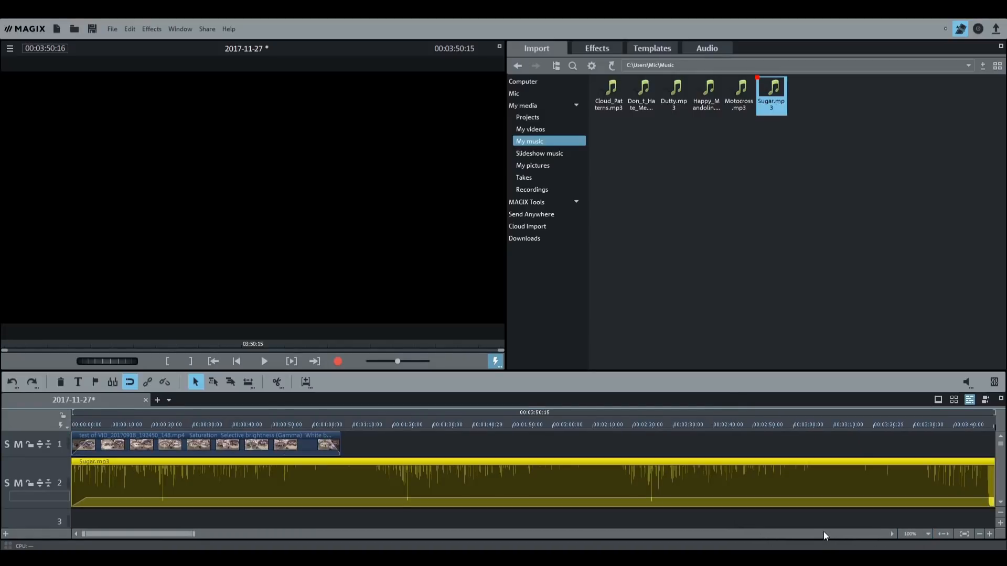
drag(991, 481, 340, 481)
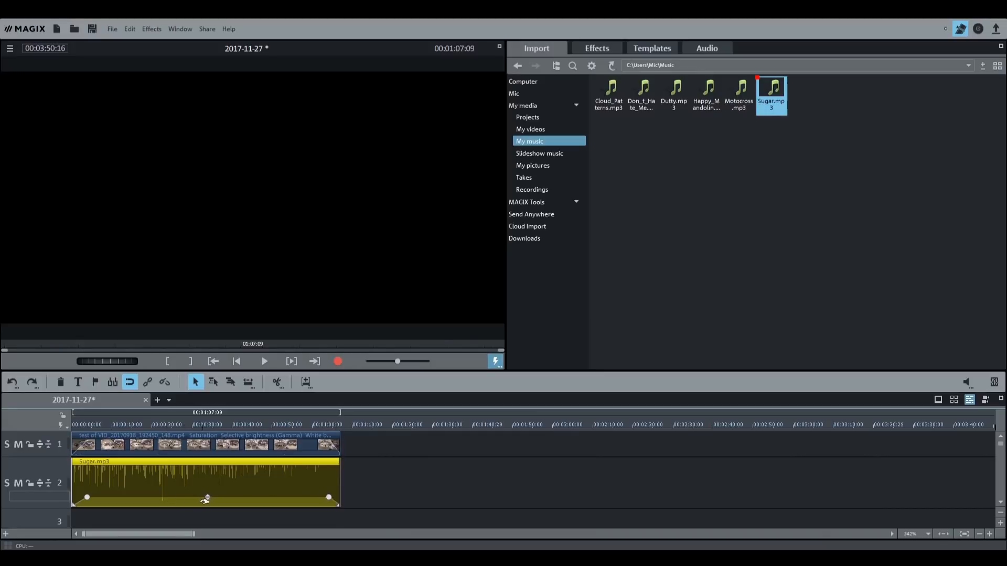
Lower the volume of Sugar.mp3 close to its minimum and play the opening of the project from the timeline start.
drag(207, 499, 207, 522)
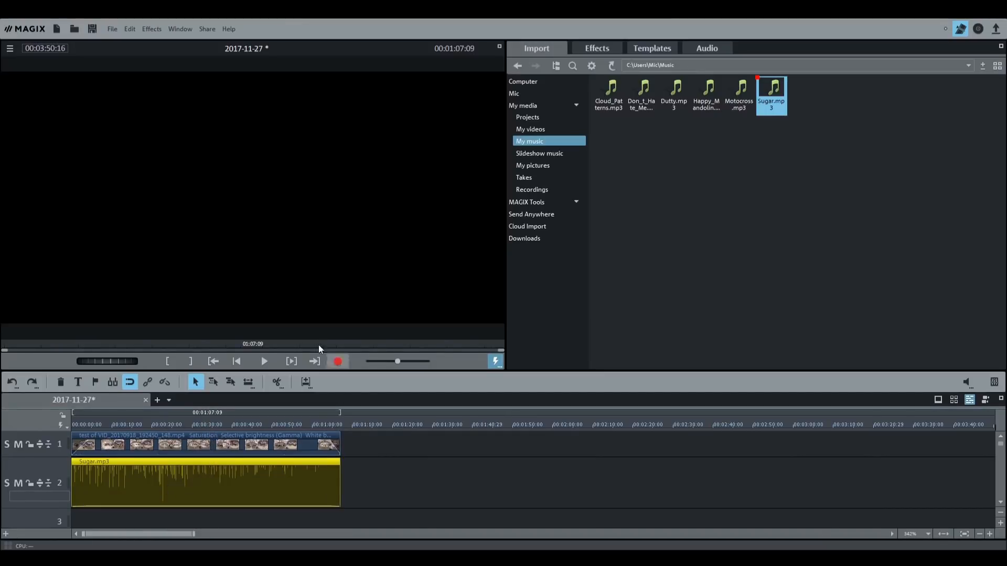
click(264, 362)
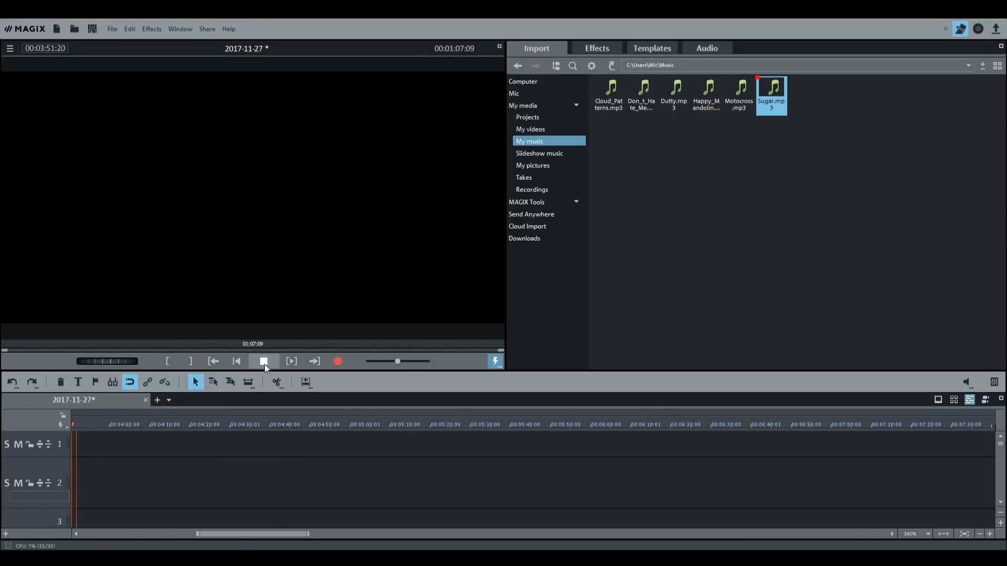
drag(228, 534, 52, 517)
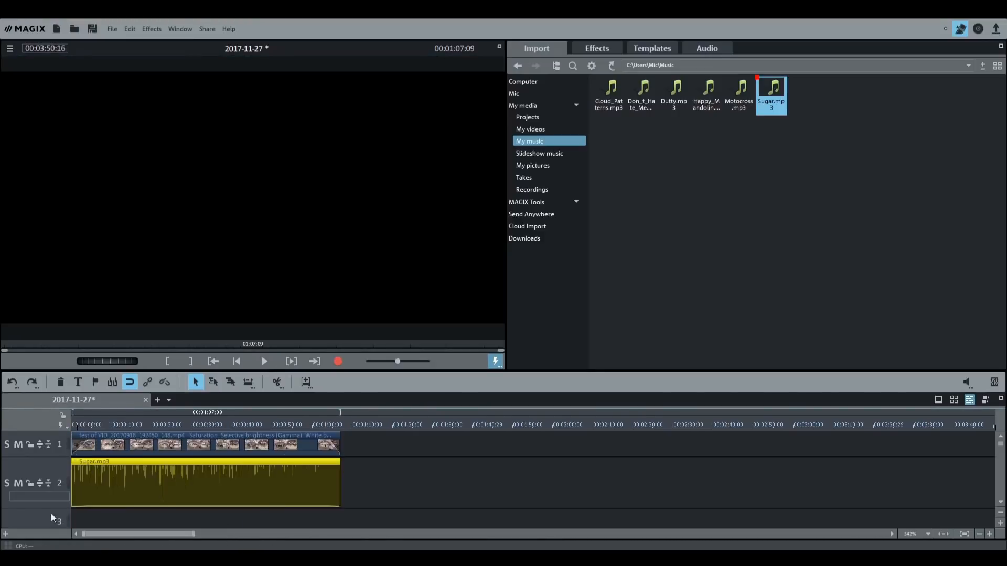
click(78, 422)
click(265, 362)
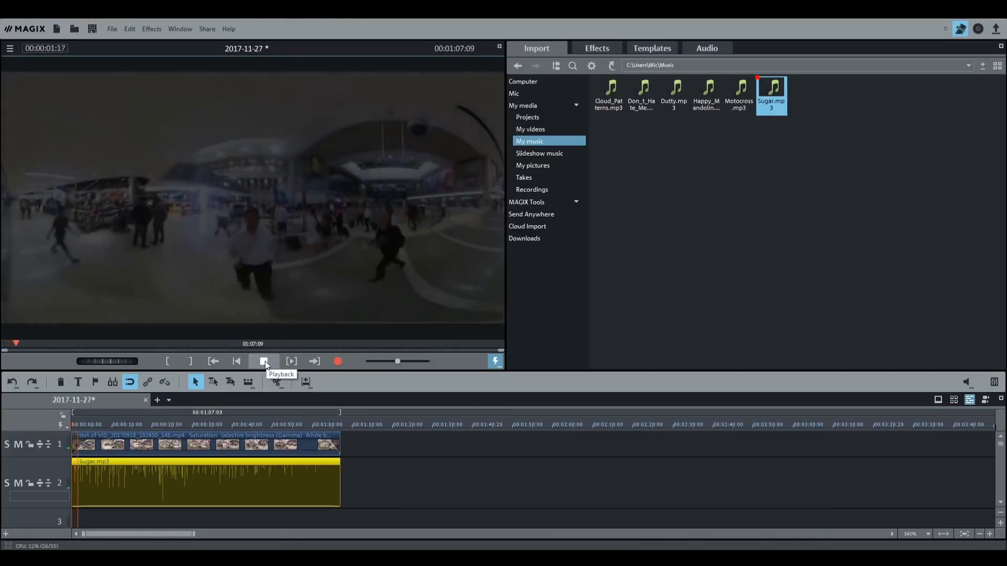
click(266, 361)
Switch the preview monitor to Standard (2D) and from there to 360° View, and play the opening of the project.
right_click(445, 305)
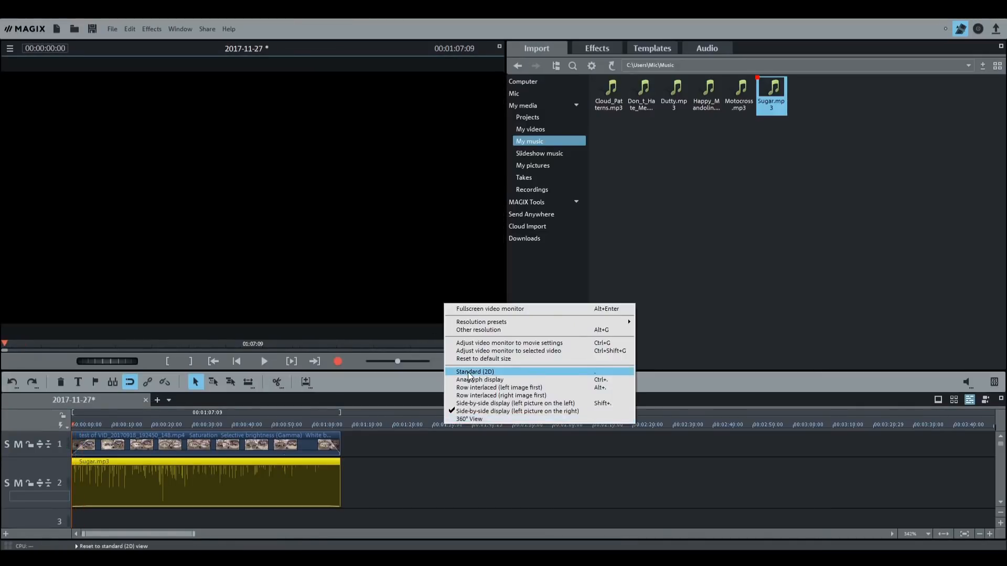
click(468, 376)
right_click(396, 303)
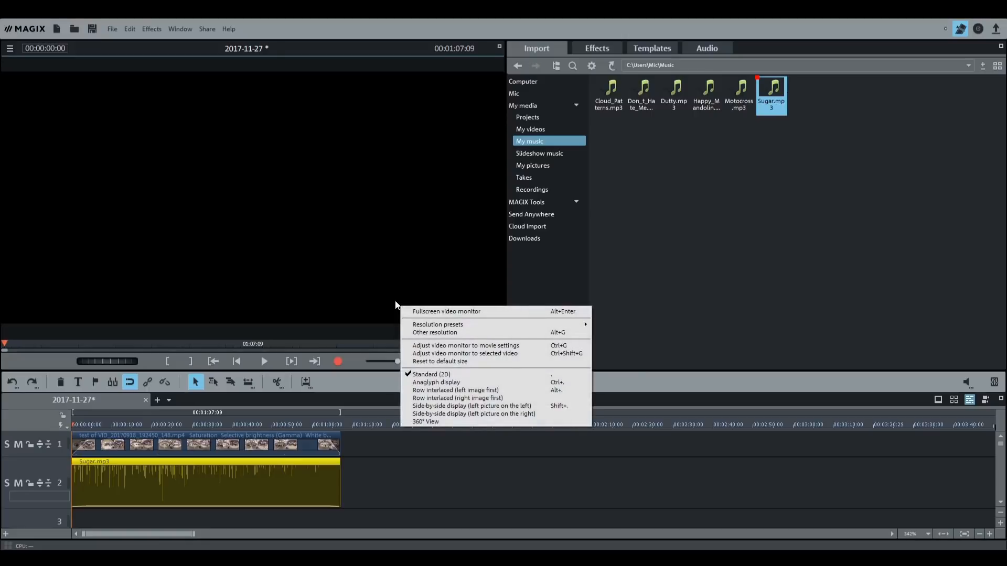
click(420, 421)
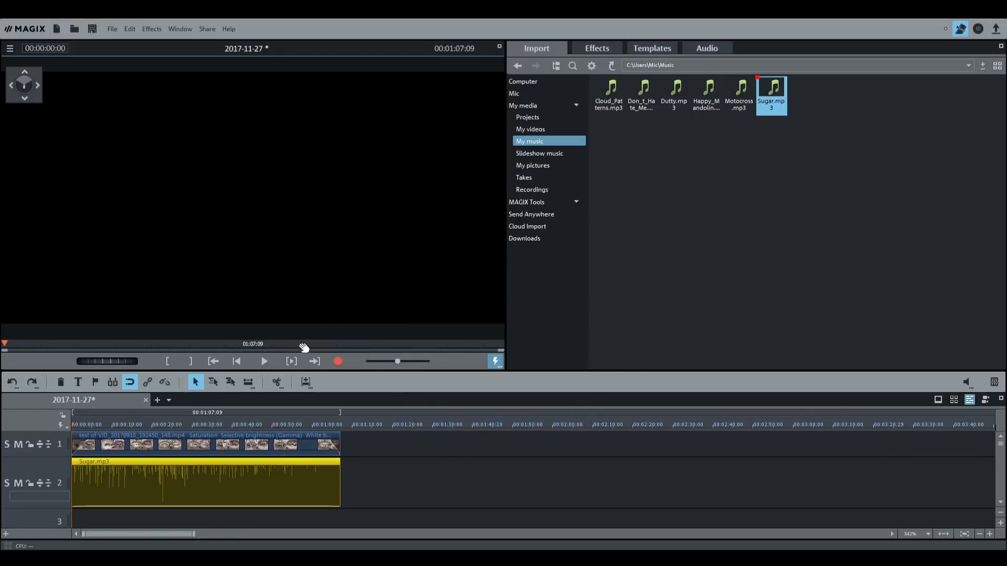
click(267, 361)
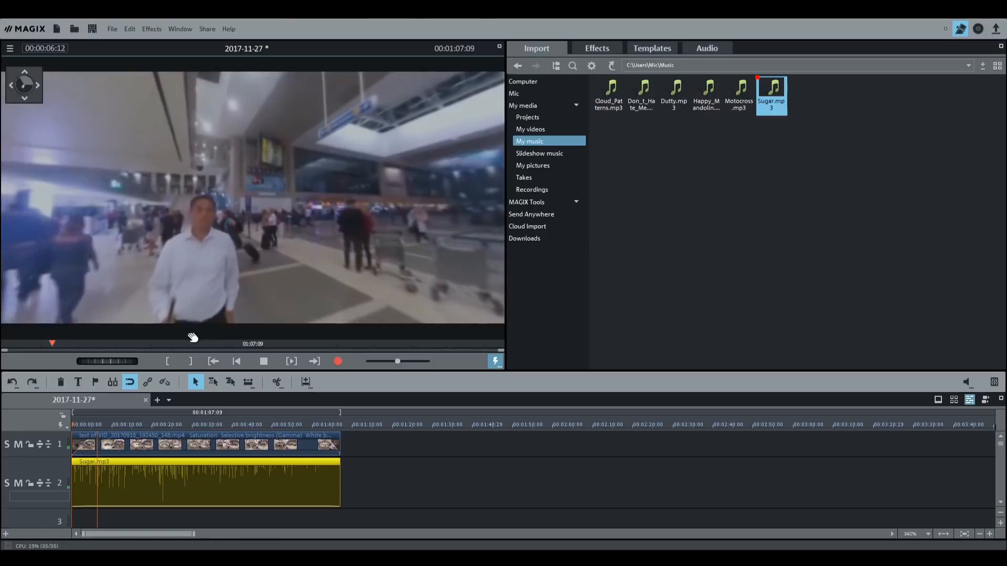
click(263, 361)
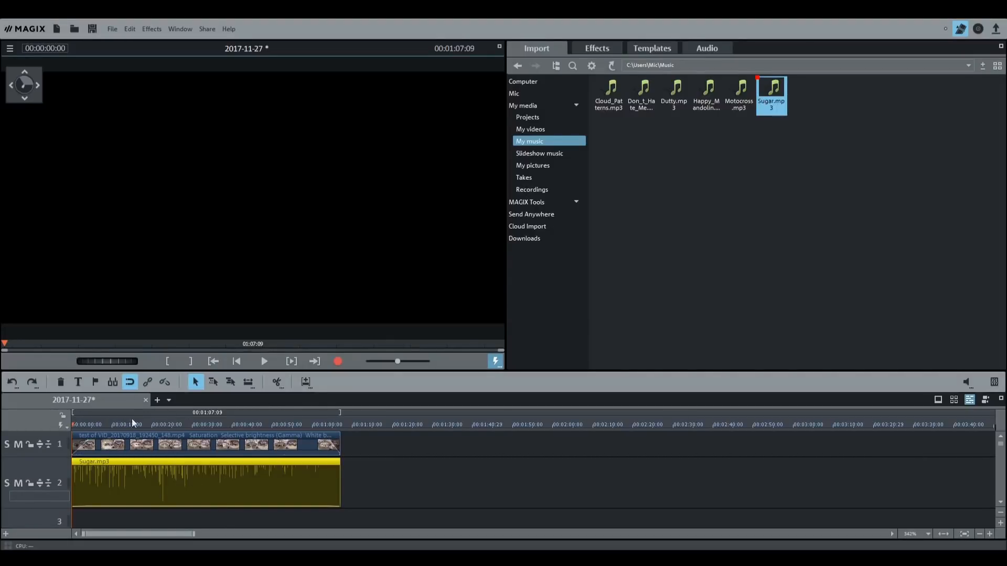
Open the "360 video tutorial" folder in My videos and preview R0010197_er.MP4.
mouse_move(72, 422)
mouse_down()
mouse_move(83, 424)
mouse_move(67, 423)
mouse_up()
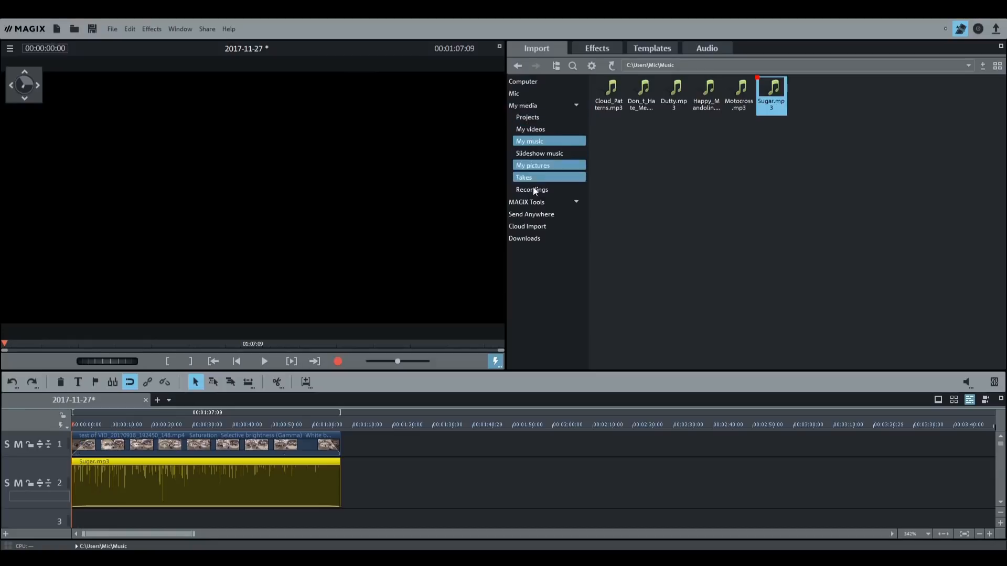
click(535, 129)
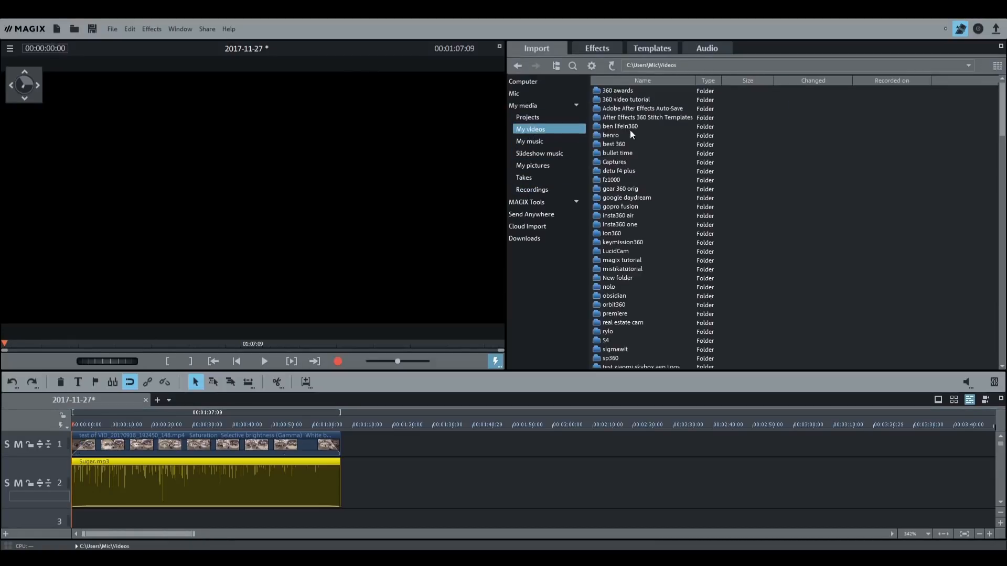
double_click(616, 100)
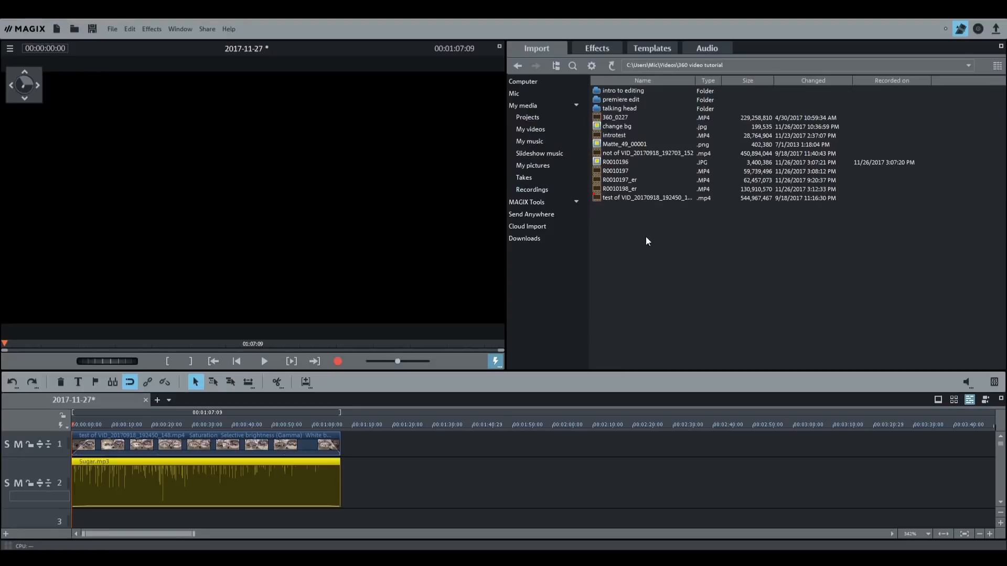
mouse_move(640, 182)
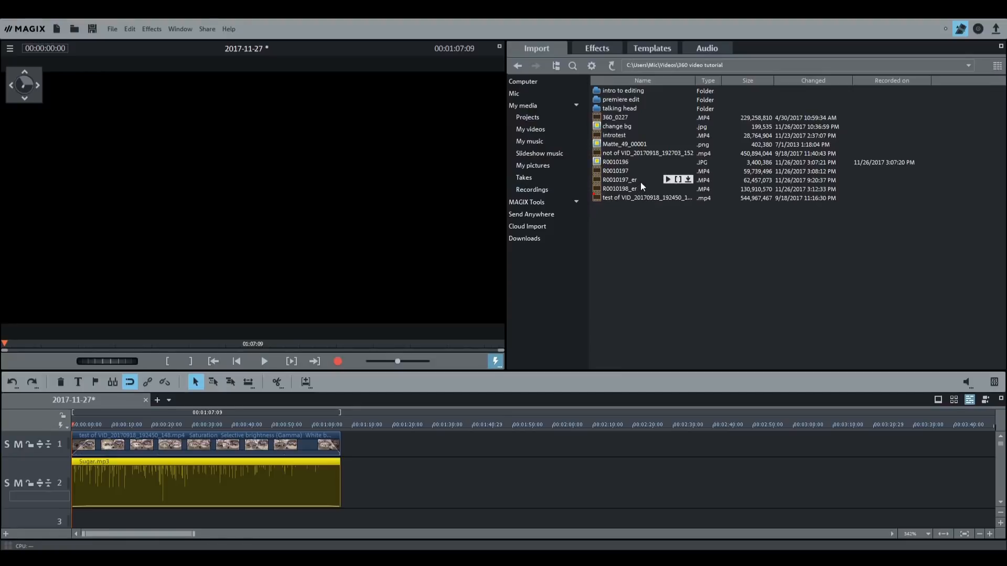
click(668, 181)
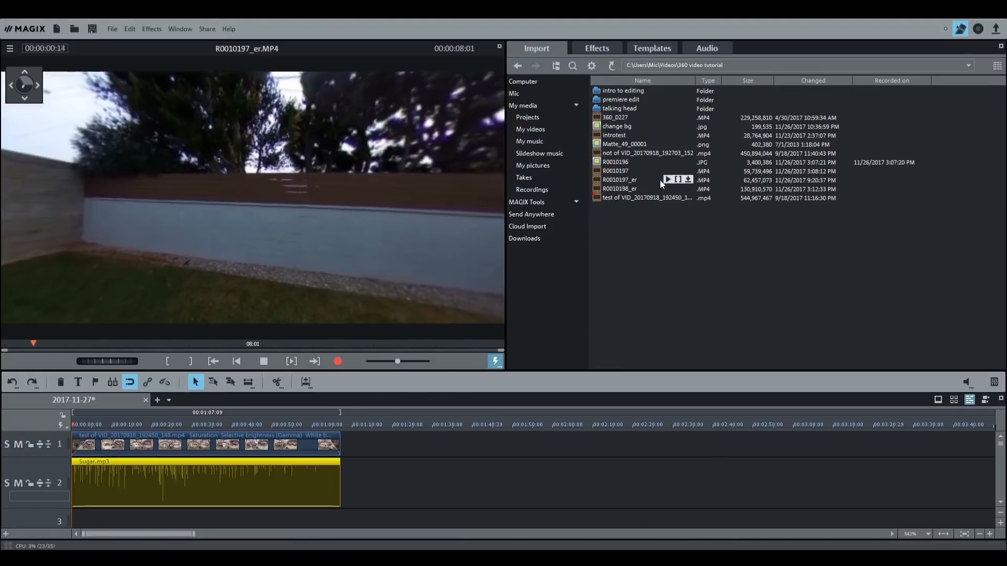
click(618, 181)
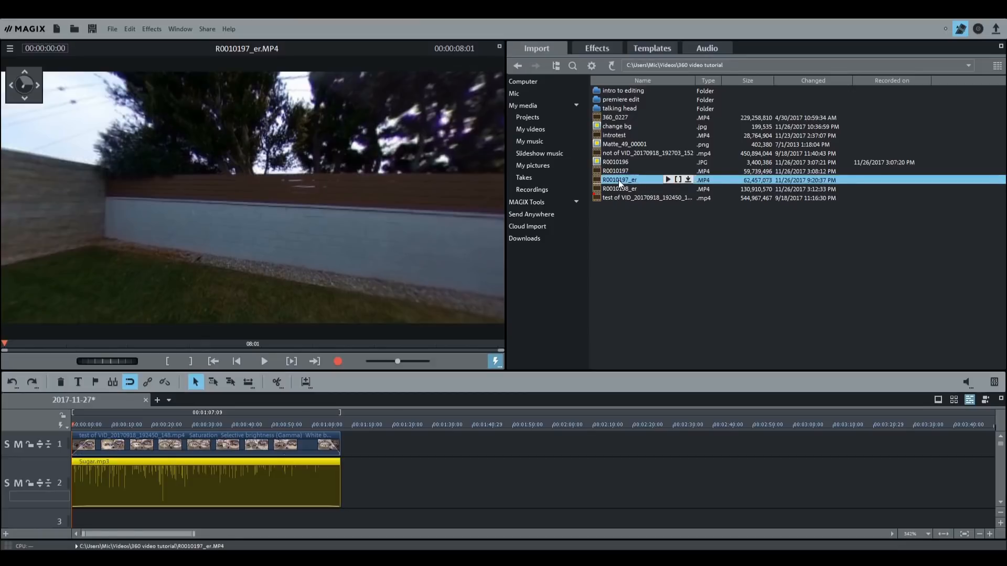
Insert R0010197_er.MP4 on track 1 directly after the end of the first video clip.
drag(619, 180, 690, 177)
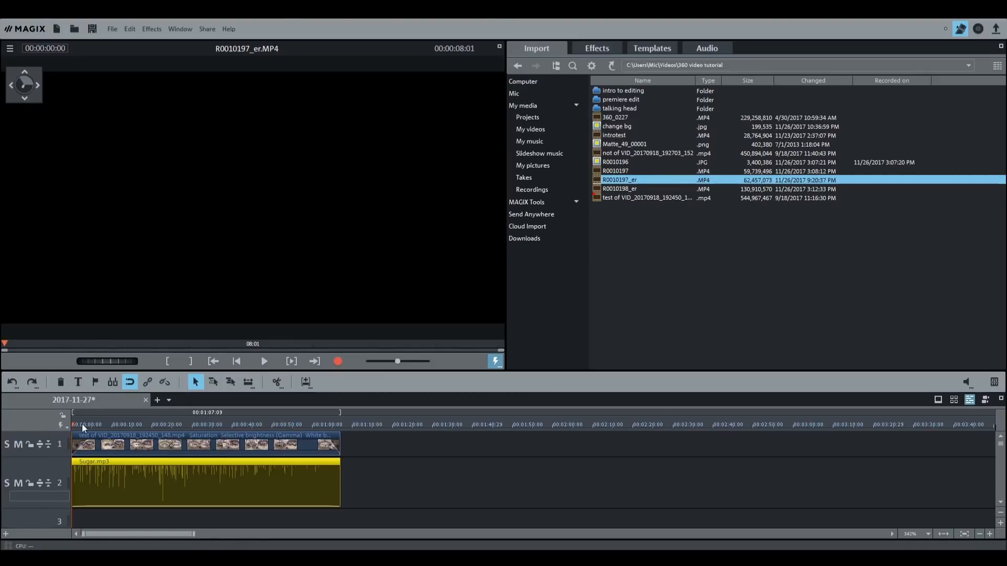
drag(72, 425, 340, 426)
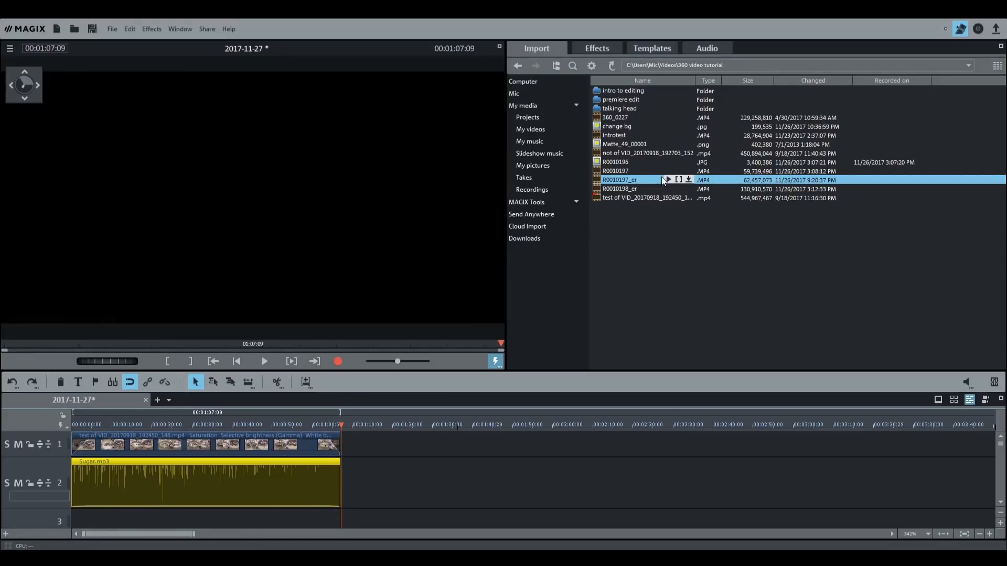
click(687, 181)
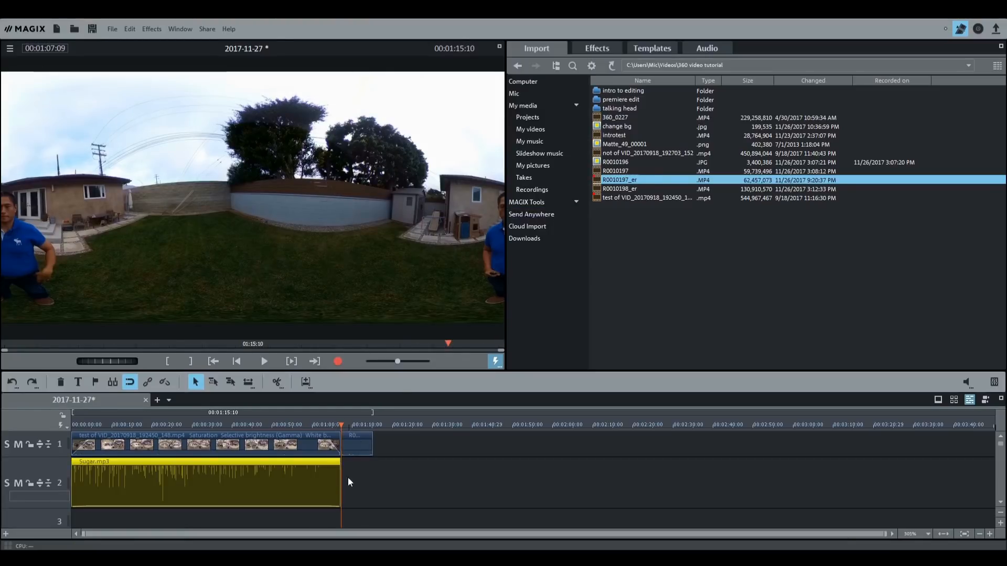
Extend the end of Sugar.mp3 on track 2 to match the end of the R0010197_er clip.
click(310, 425)
mouse_move(309, 426)
mouse_down()
mouse_move(378, 426)
mouse_move(329, 426)
mouse_up()
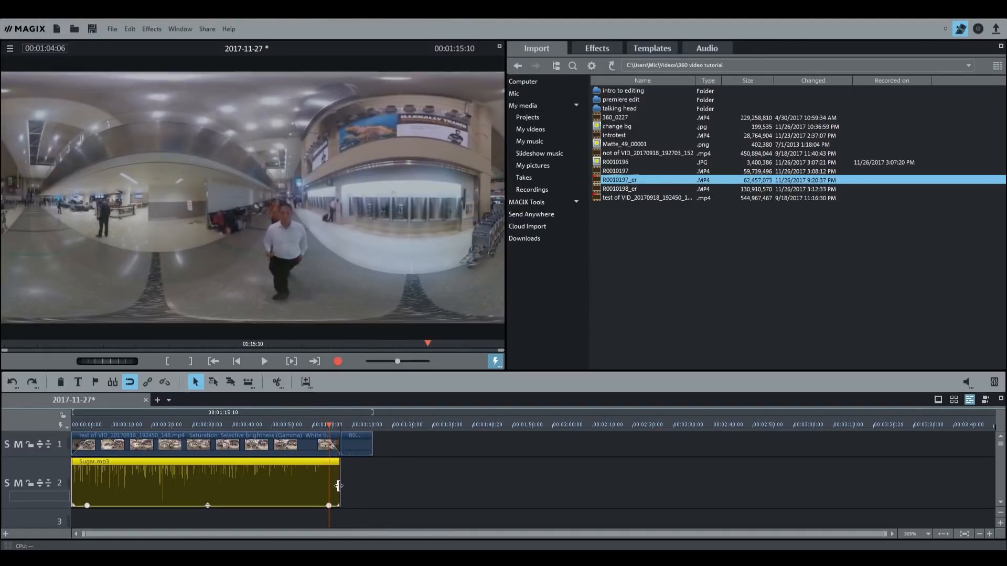
drag(341, 485, 373, 486)
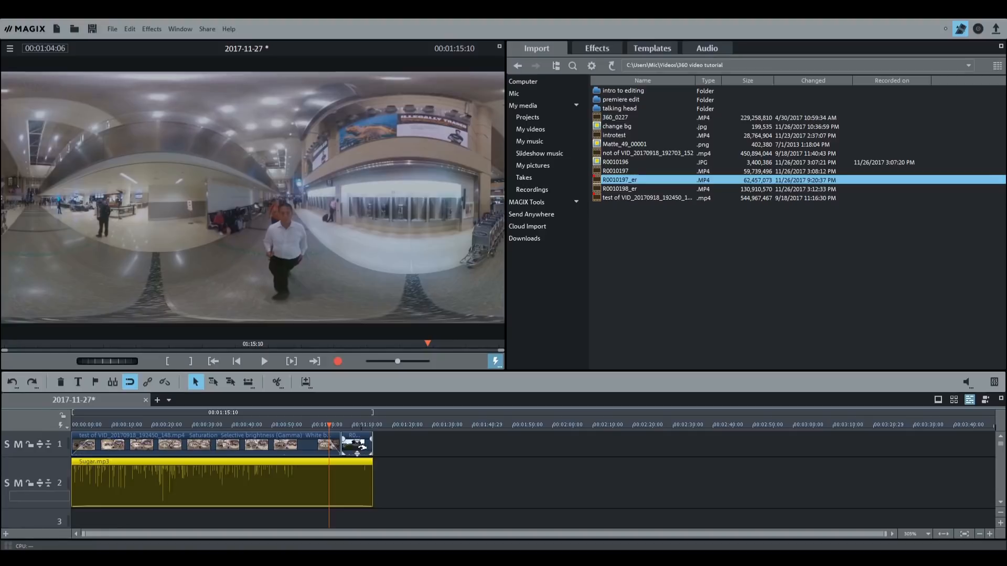
Trim the first video clip's end to about 00:01:03 with the R0010197_er clip directly behind it, and shorten Sugar.mp3 to match.
click(331, 425)
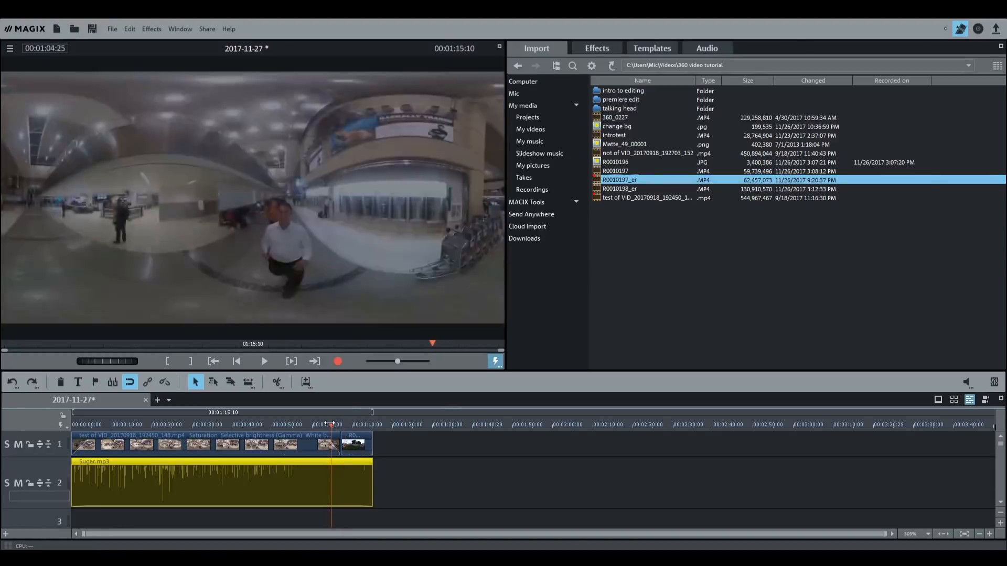
click(330, 423)
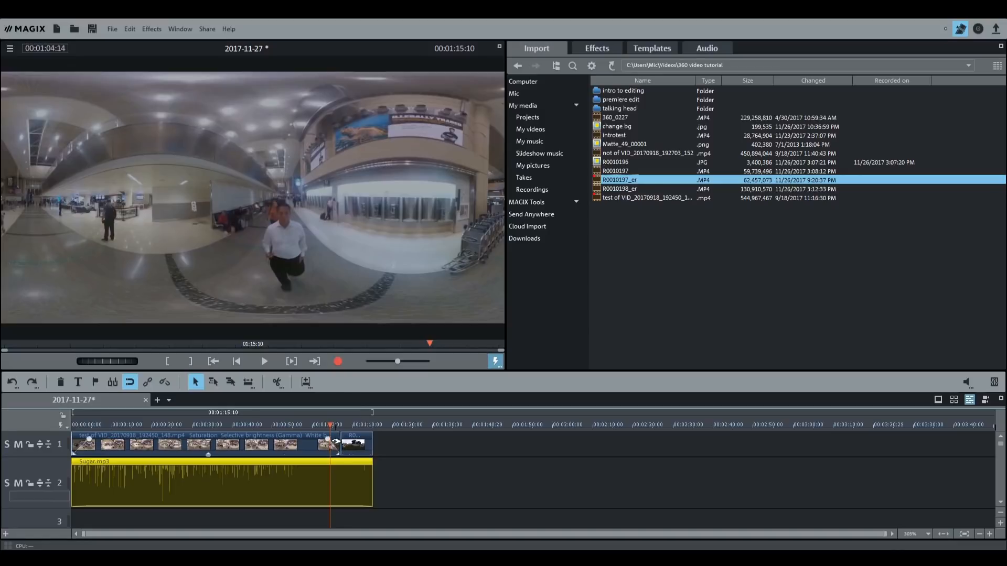
drag(328, 424, 313, 425)
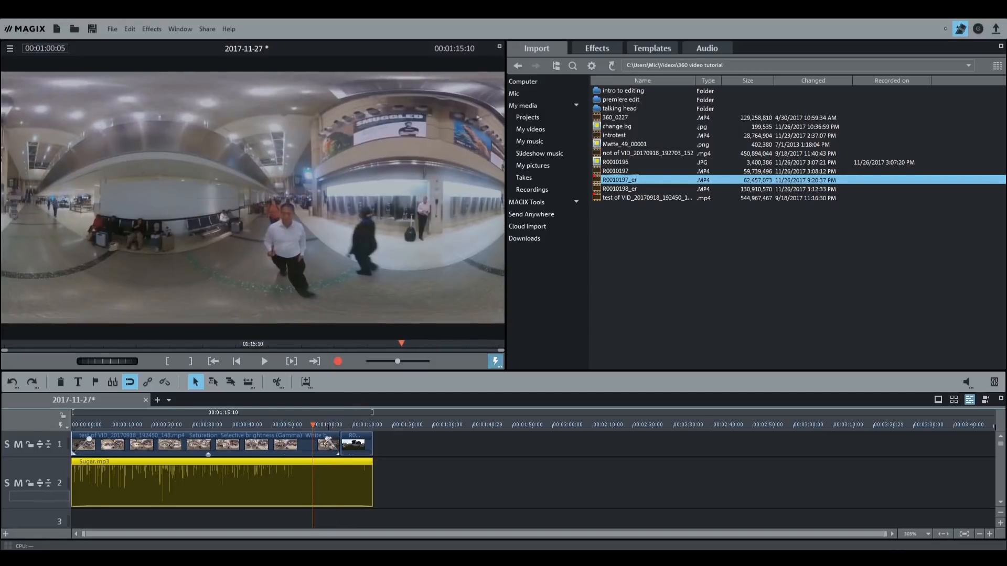
click(335, 440)
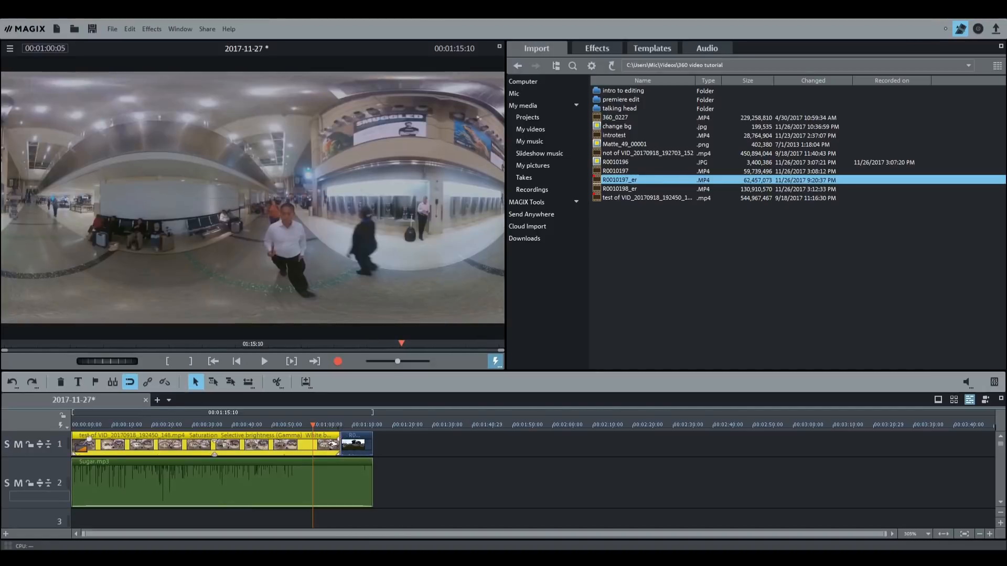
click(341, 425)
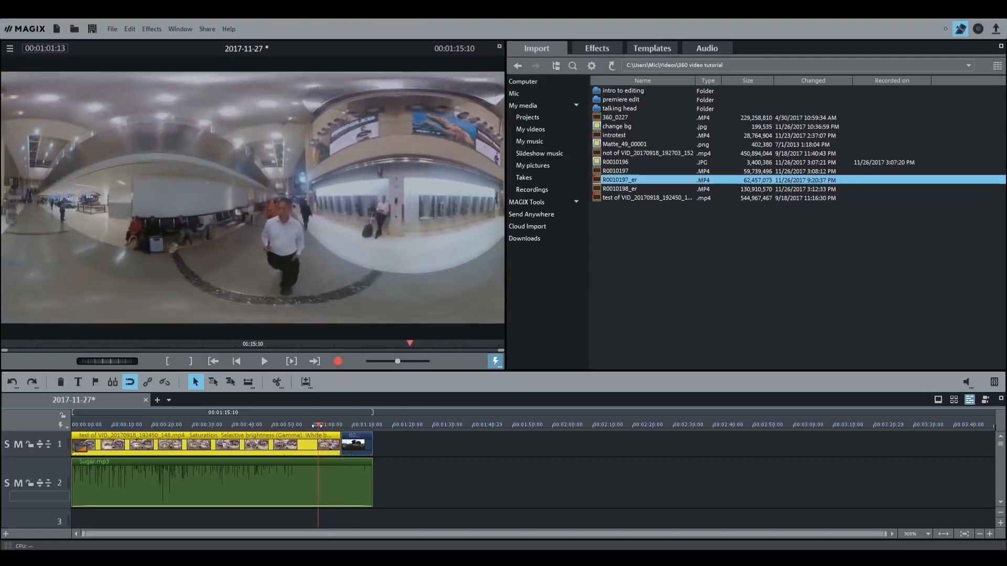
mouse_move(342, 425)
mouse_down()
mouse_move(324, 425)
mouse_move(335, 445)
mouse_move(324, 446)
mouse_move(355, 436)
mouse_move(338, 437)
mouse_up()
click(371, 480)
drag(371, 480, 356, 481)
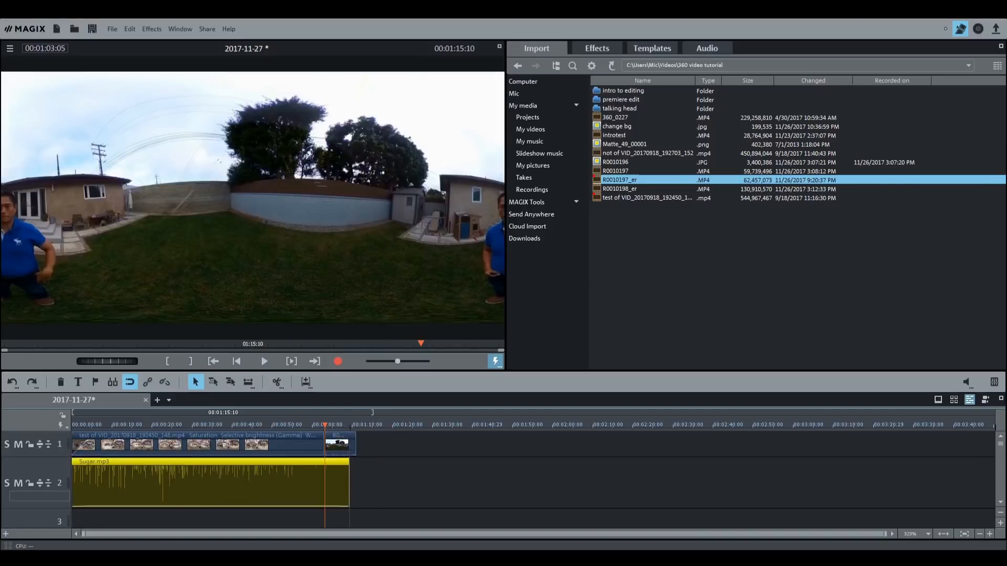
Play the cut between the two video clips, starting from about 00:00:56.
click(299, 425)
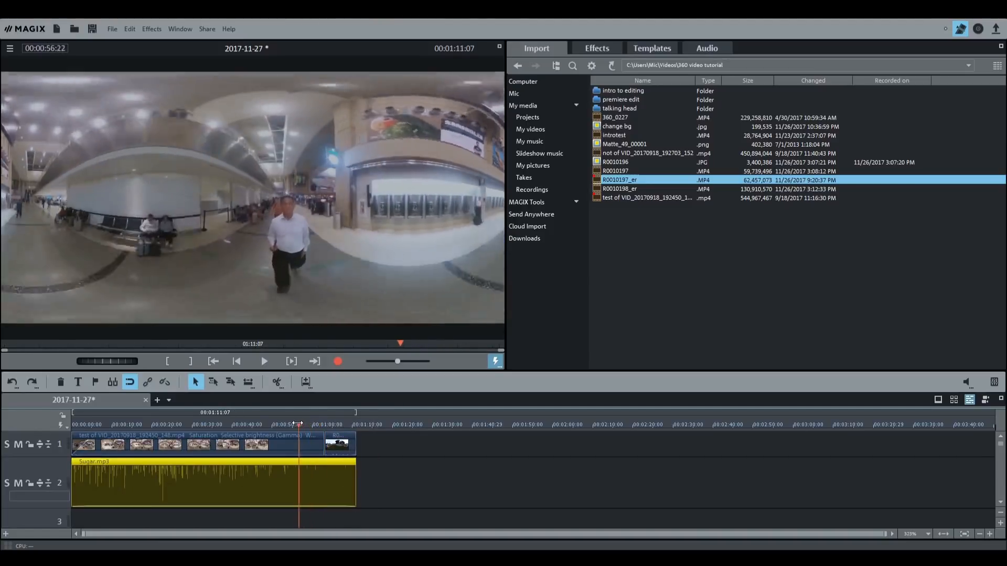
click(265, 362)
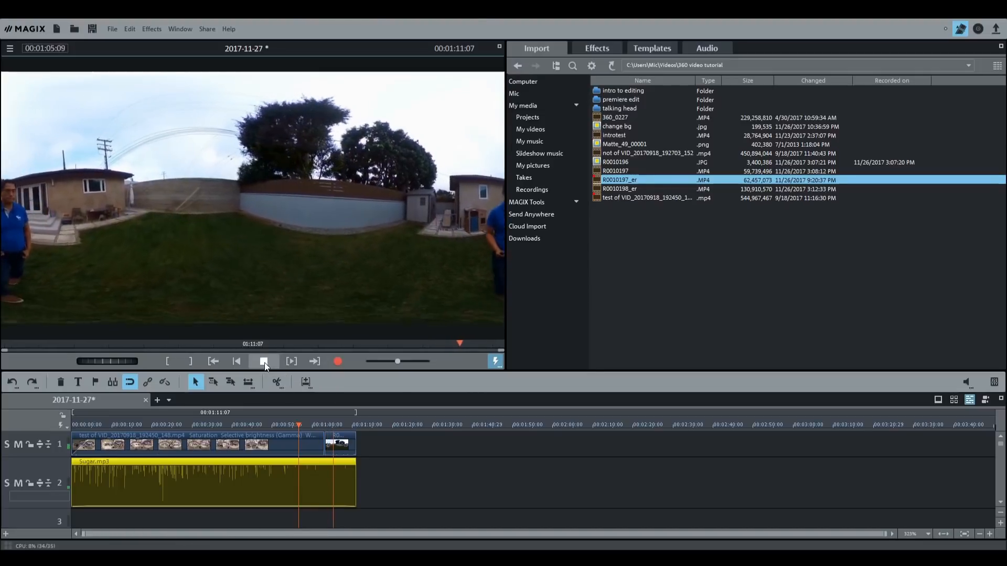
click(264, 362)
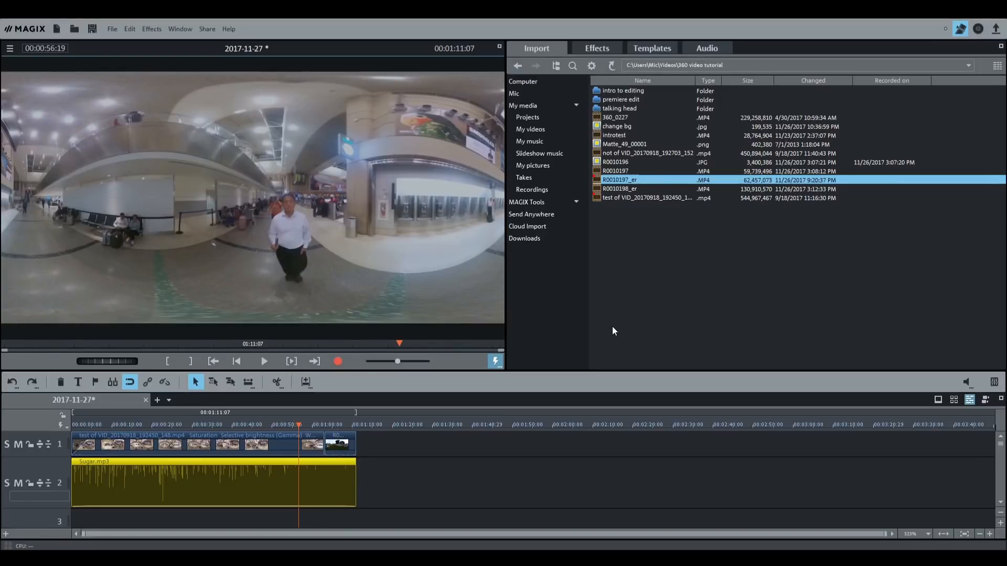
Preview the photo R0010196.JPG and insert it on track 1 after the end of the R0010197_er clip.
click(676, 162)
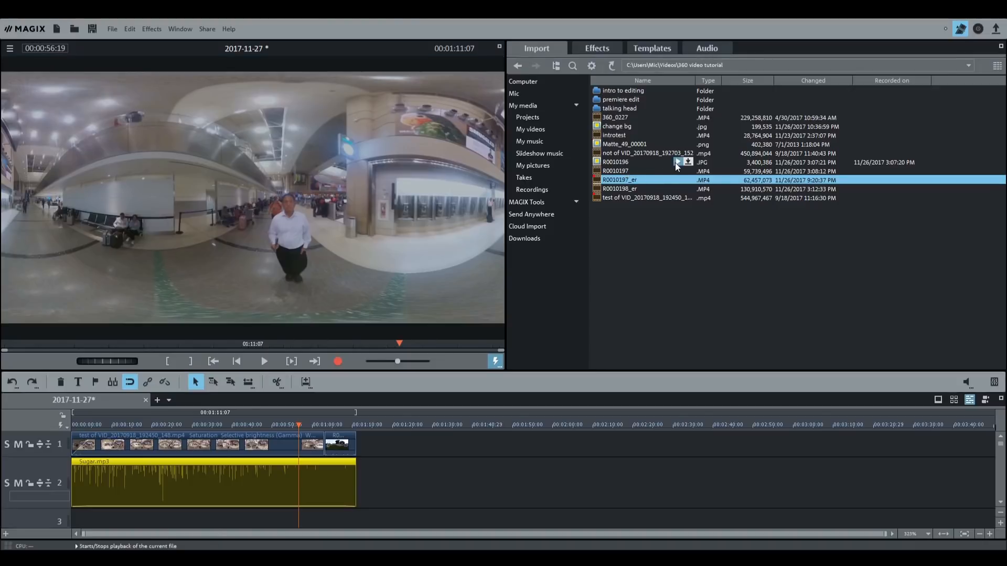
click(631, 165)
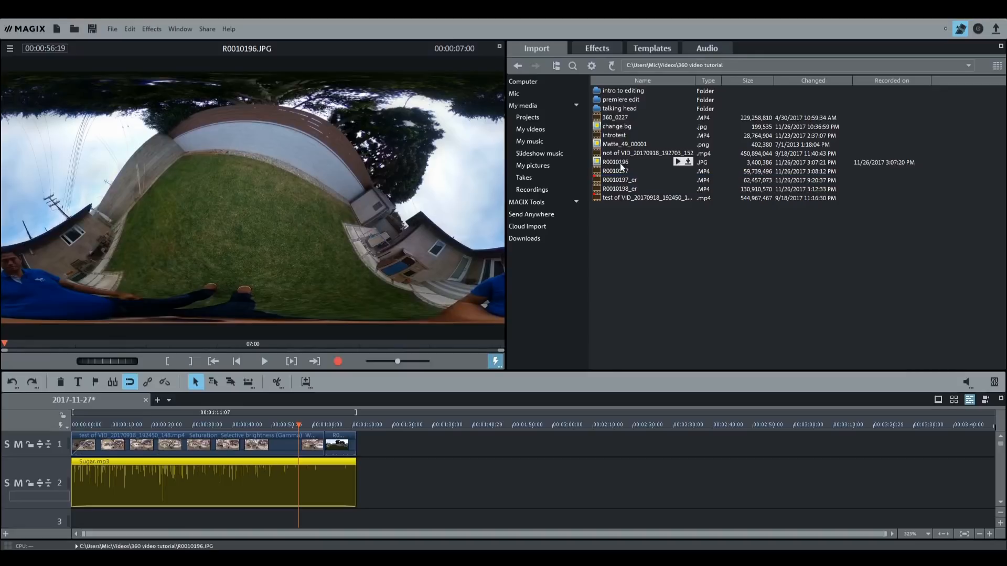
click(620, 162)
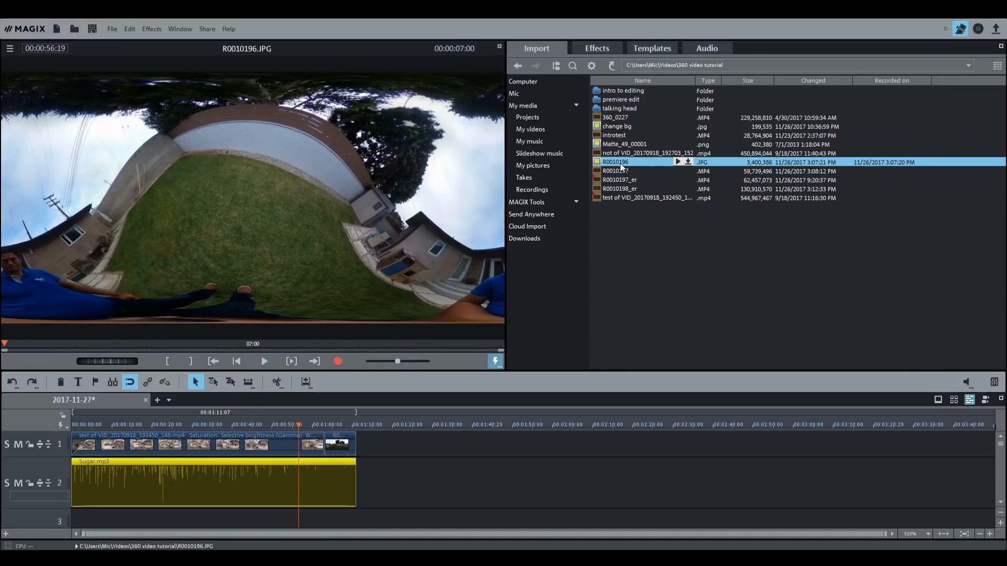
click(352, 426)
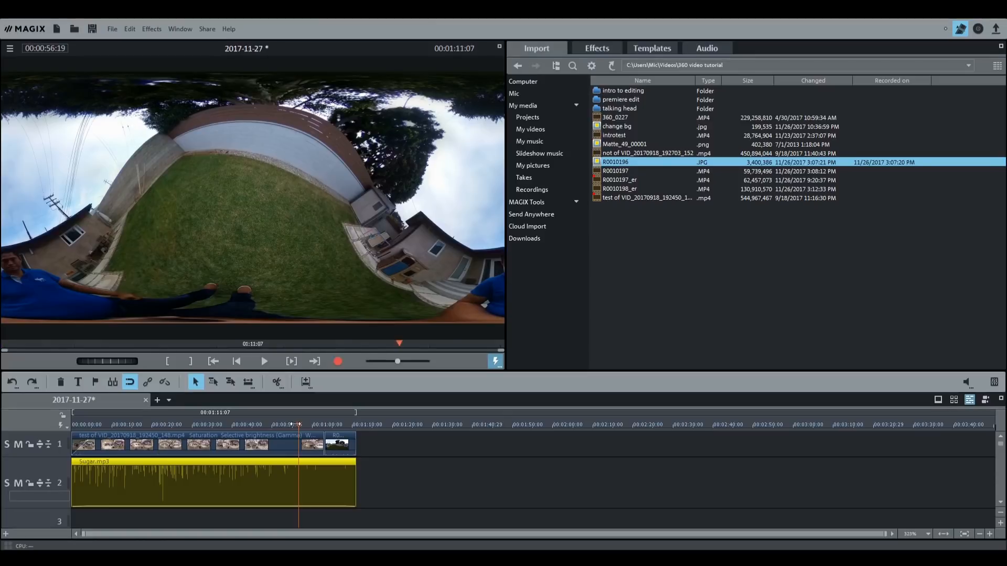
drag(352, 425, 356, 426)
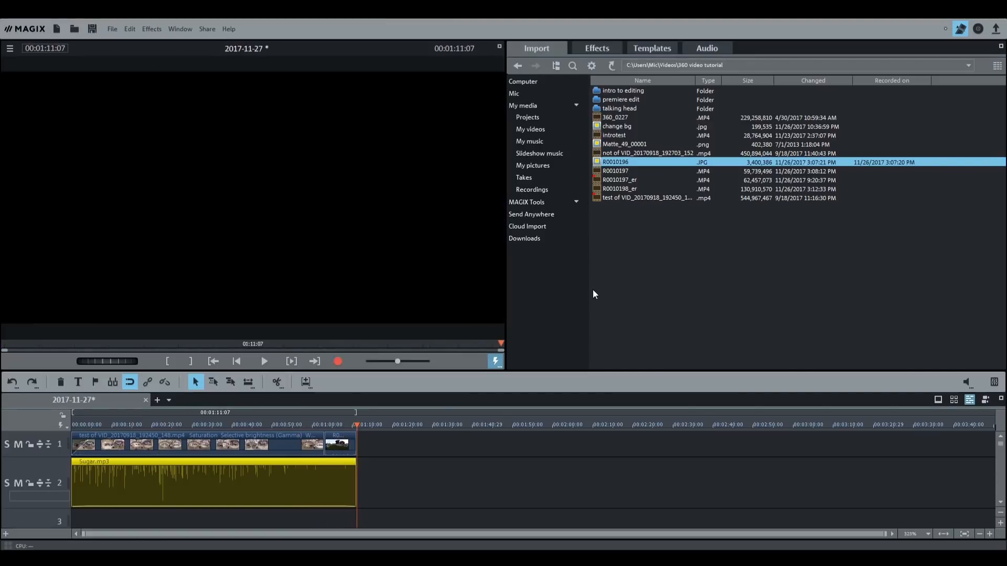
double_click(691, 162)
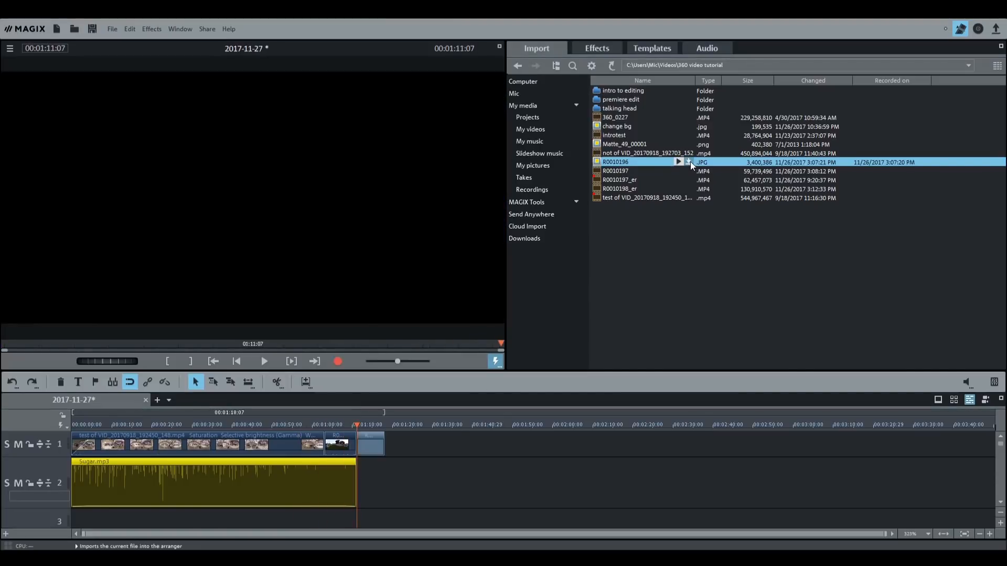
Extend Sugar.mp3 to the end of the R0010196 photo and scrub the timeline over the photo.
mouse_move(356, 424)
mouse_down()
mouse_move(369, 424)
mouse_move(347, 425)
mouse_up()
drag(356, 496, 385, 496)
click(348, 424)
drag(347, 423, 370, 426)
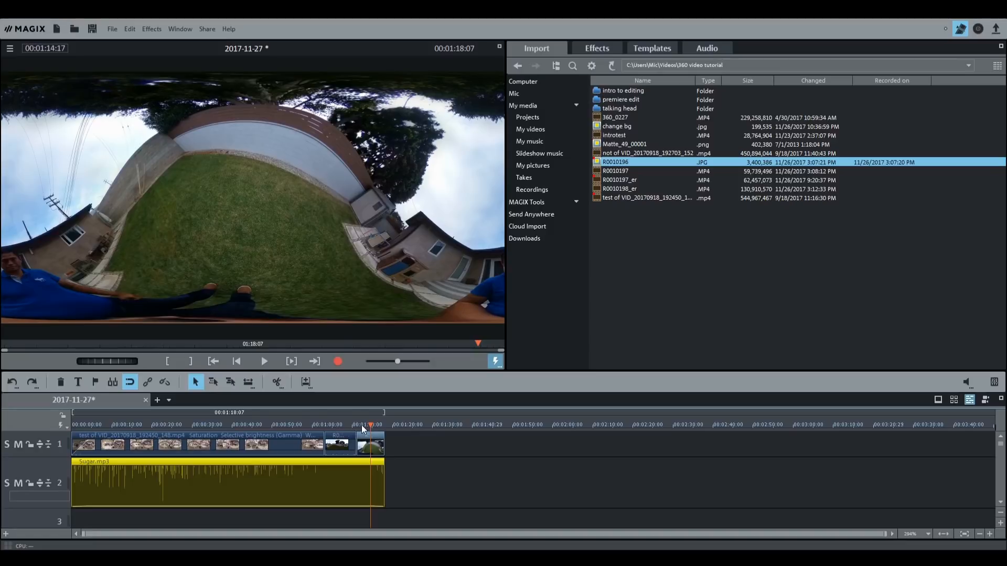
Select the R0010197_er clip after scrubbing to about 00:01:02, and preview the Flexible Crossfade template from Transitions Basic.
drag(364, 426, 321, 425)
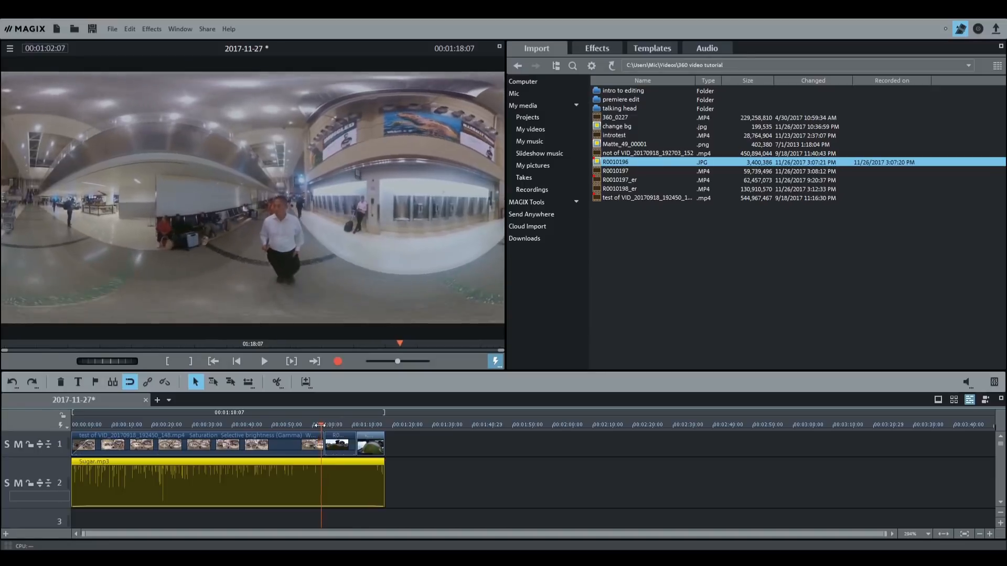
drag(322, 426, 318, 425)
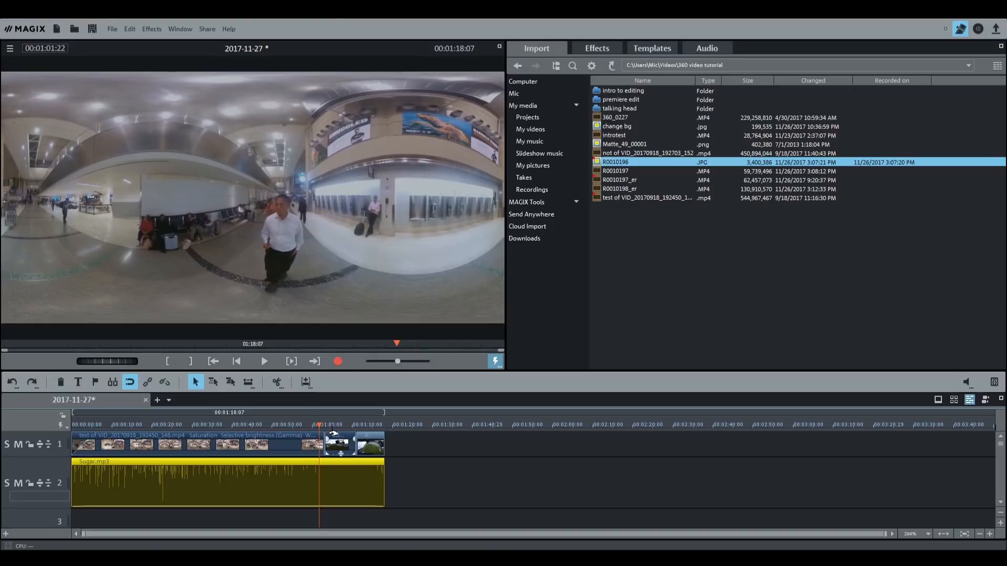
click(333, 436)
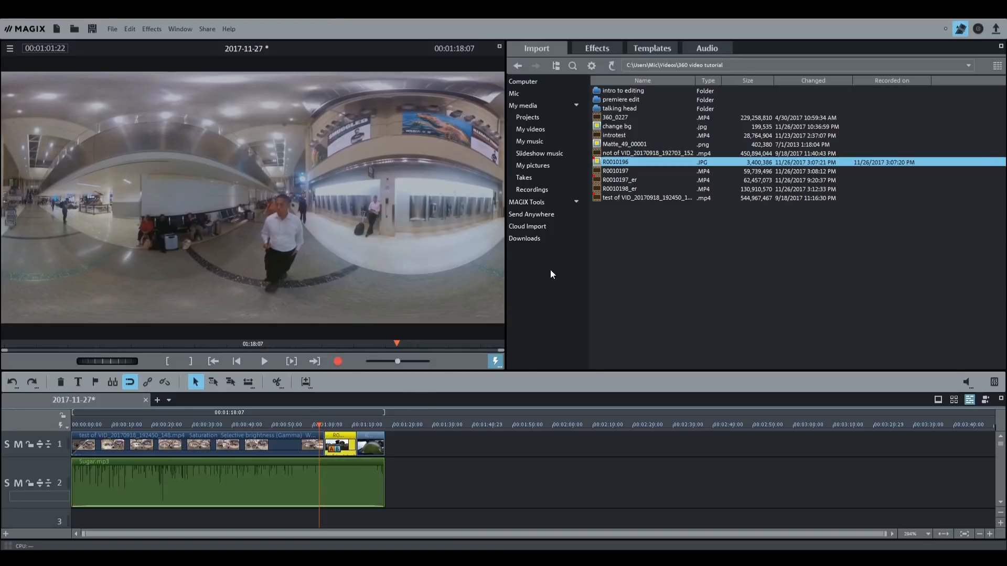
click(641, 48)
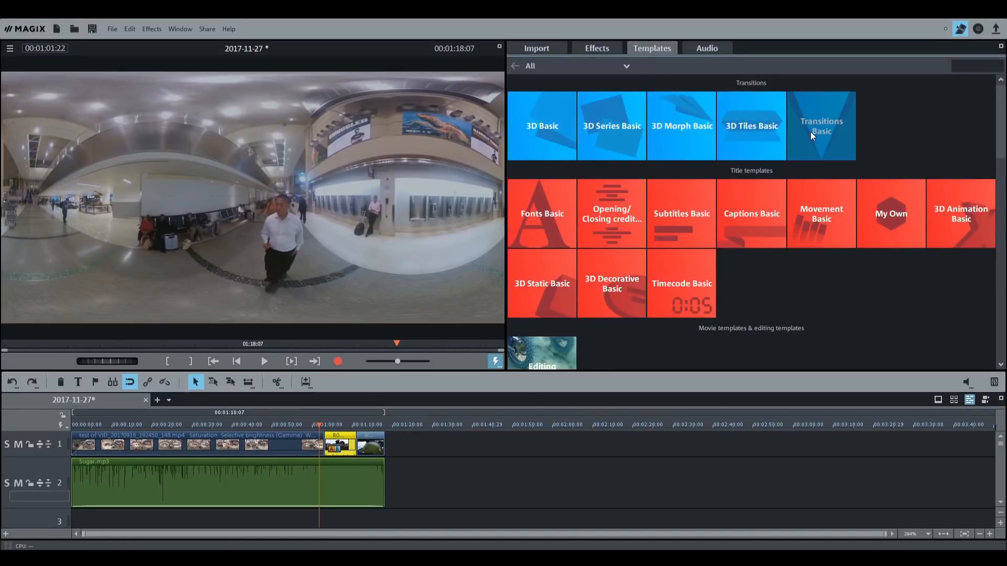
click(810, 131)
mouse_move(733, 109)
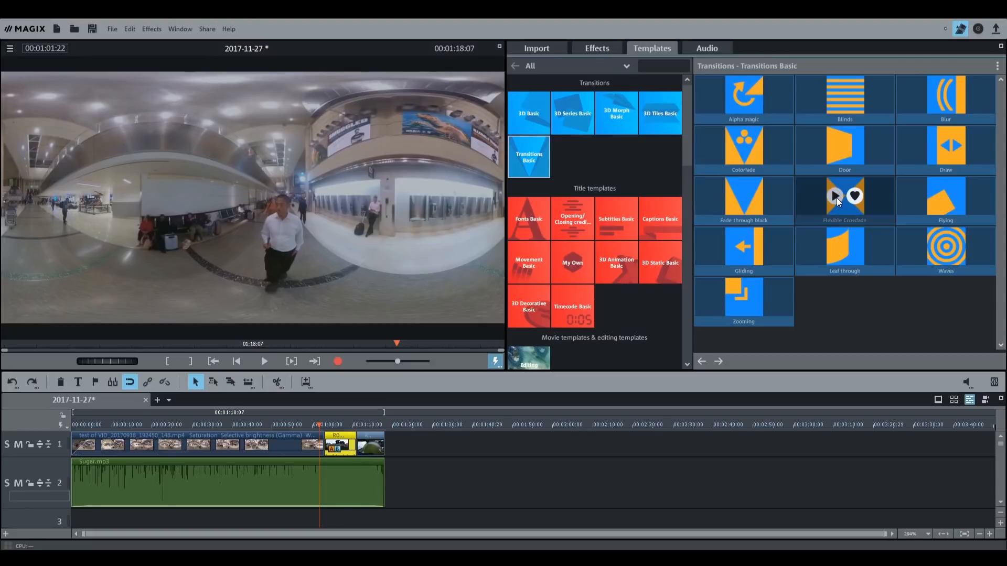
click(835, 197)
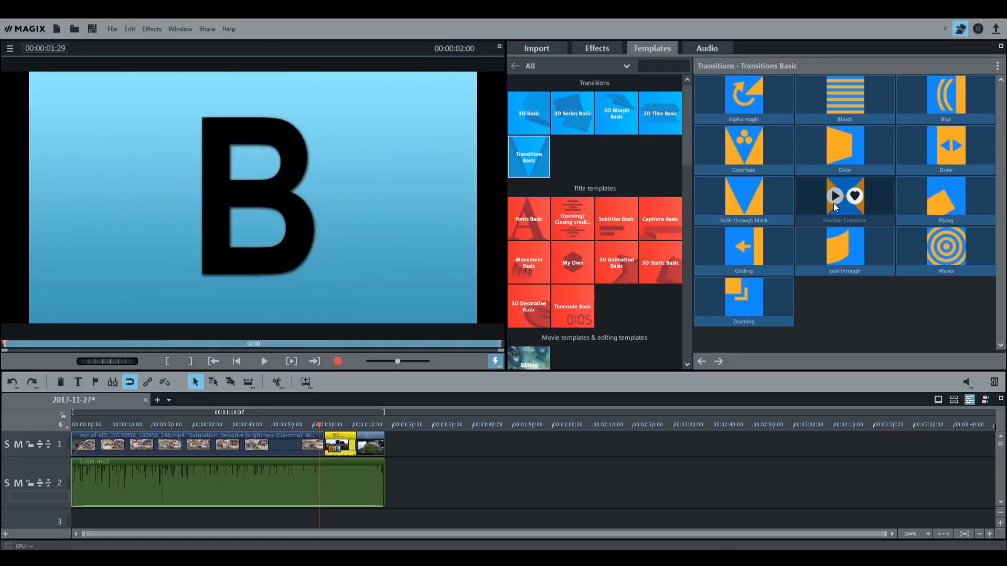
Apply the Flexible Crossfade transition between the first video clip and the R0010197_er clip, and briefly play it from about 00:01:02.
drag(801, 197, 600, 330)
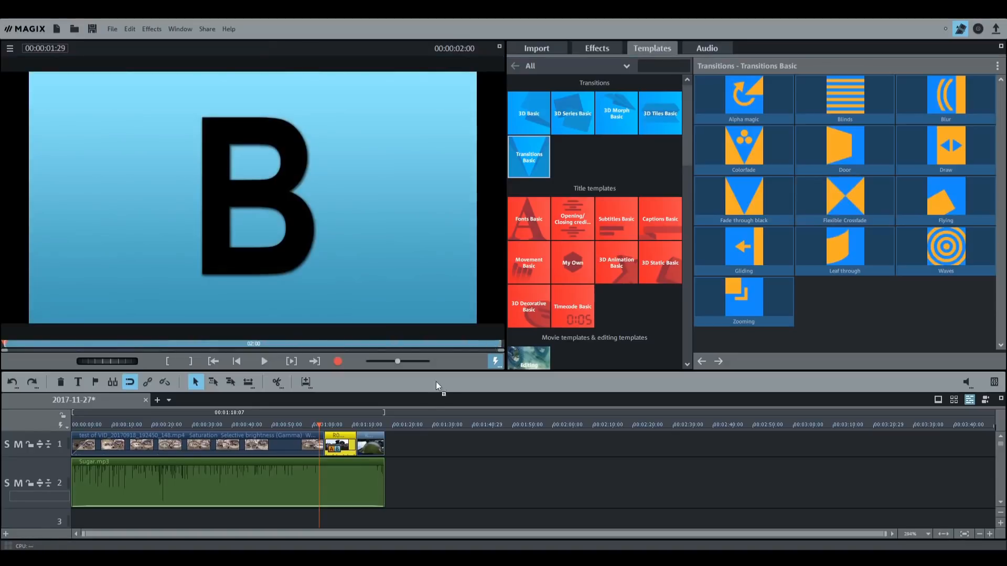
drag(436, 381, 333, 444)
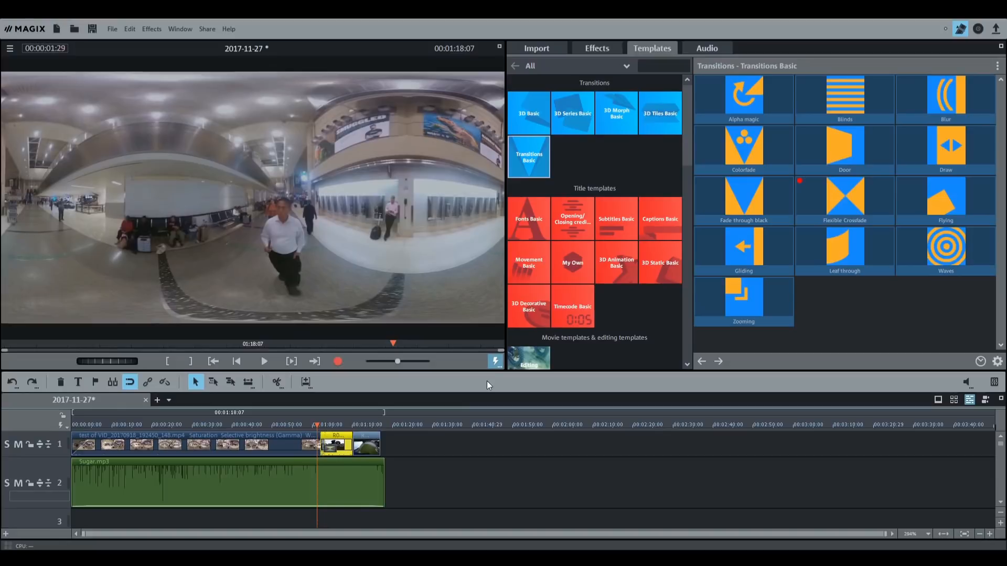
drag(316, 426, 321, 425)
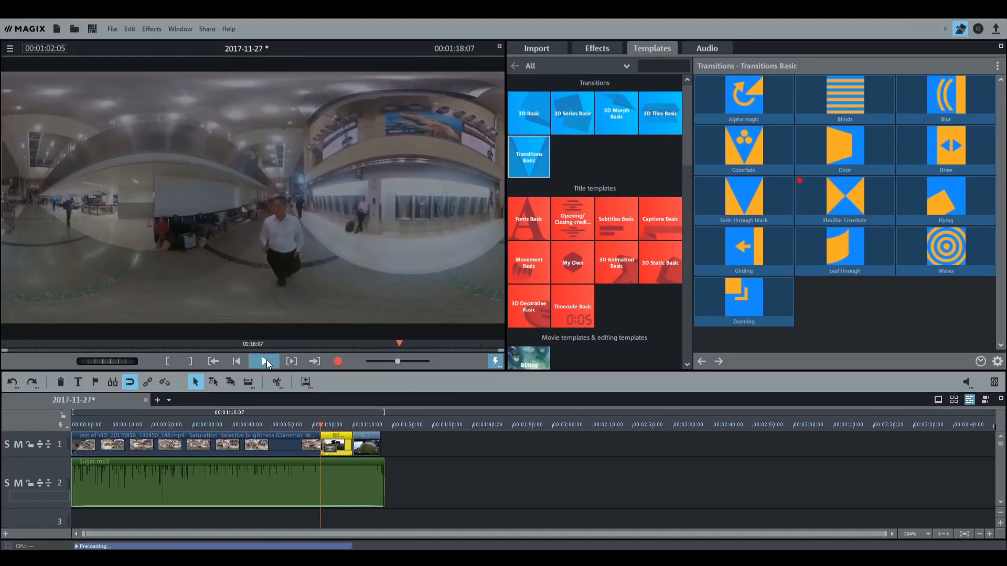
click(265, 362)
click(266, 362)
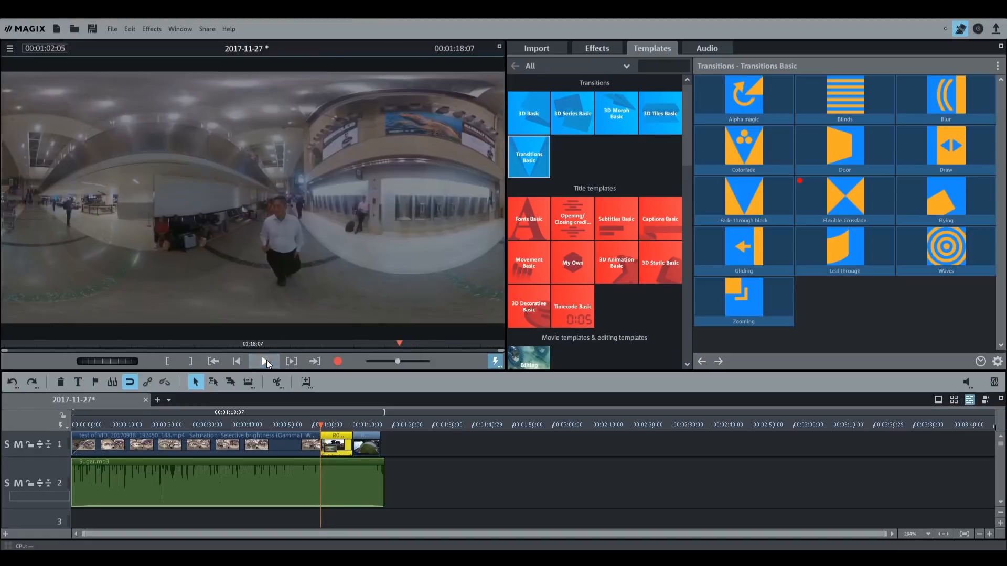
Apply the Blinds transition between the first video clip and the R0010197_er clip, and play it.
mouse_move(798, 255)
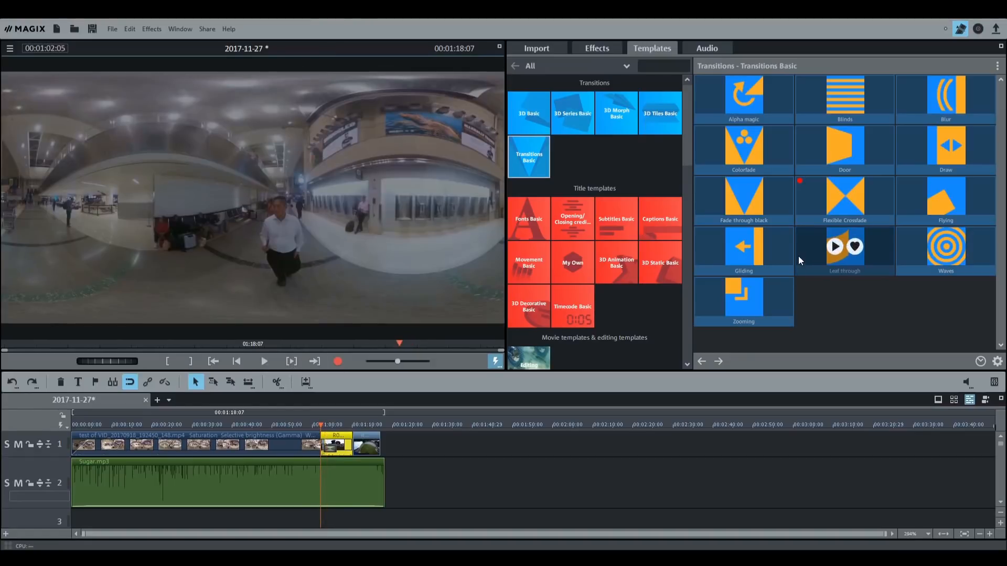
mouse_move(858, 104)
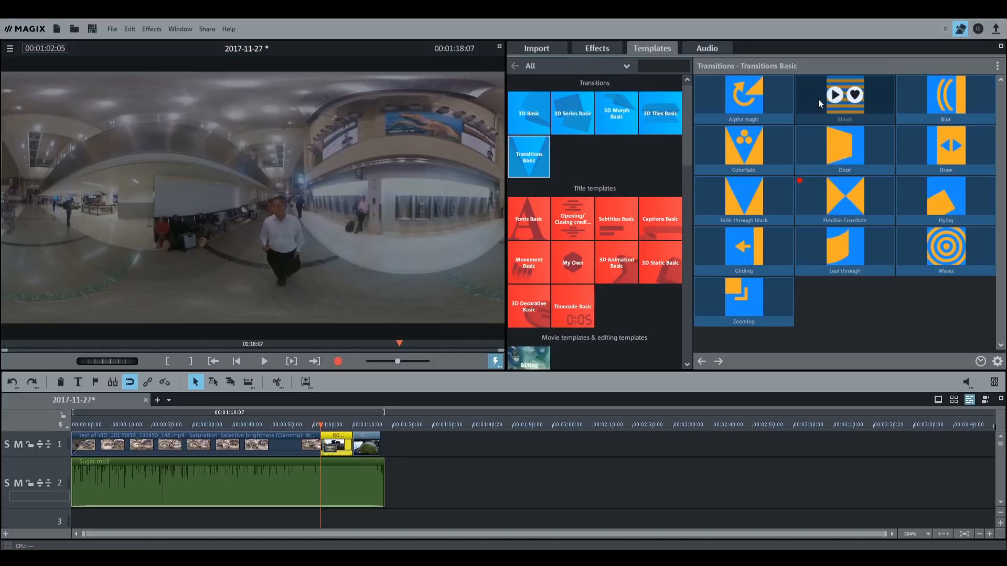
drag(818, 98, 519, 341)
drag(464, 383, 323, 446)
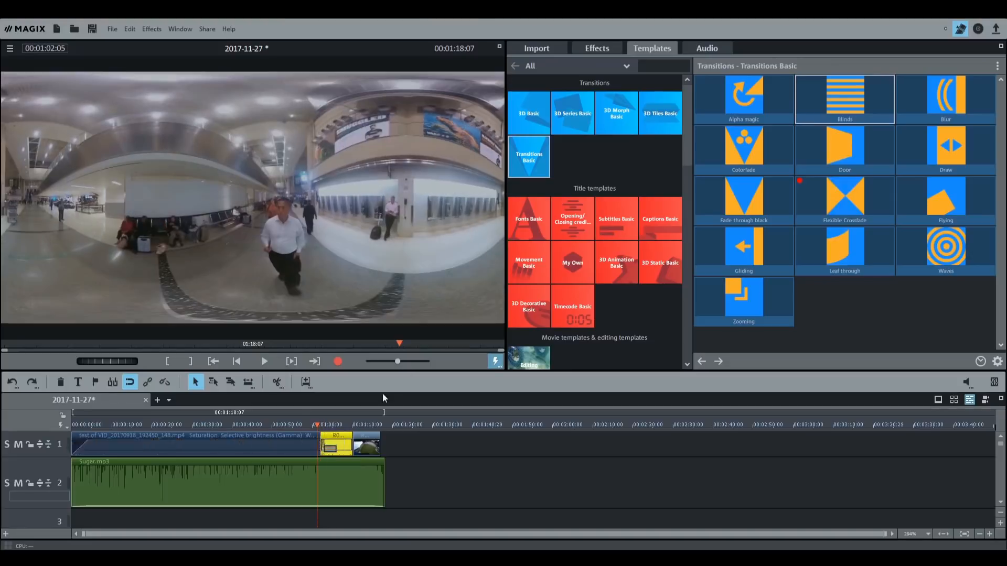
click(252, 362)
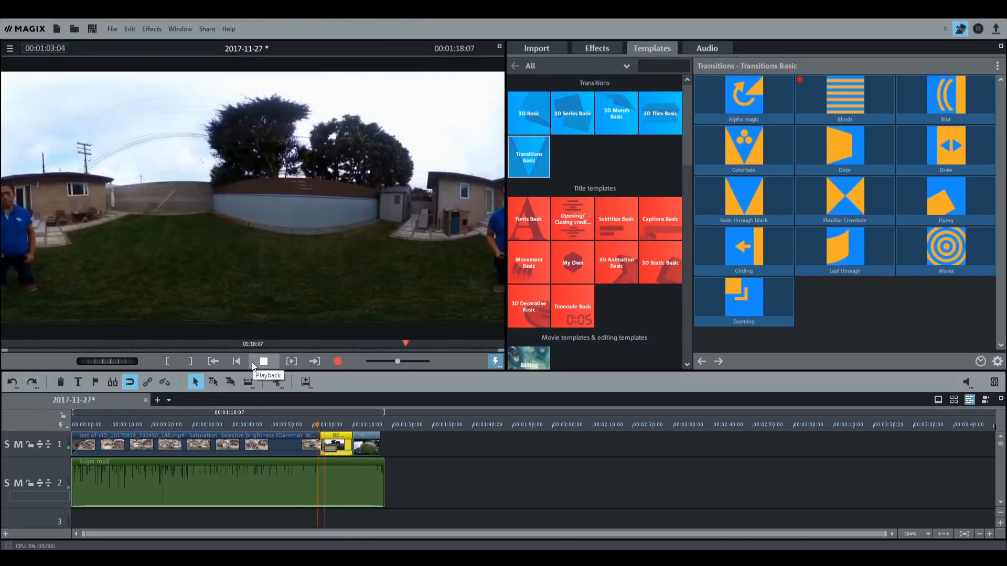
click(252, 361)
Switch the preview monitor to 360° View and look around the picture just before the transition.
right_click(354, 298)
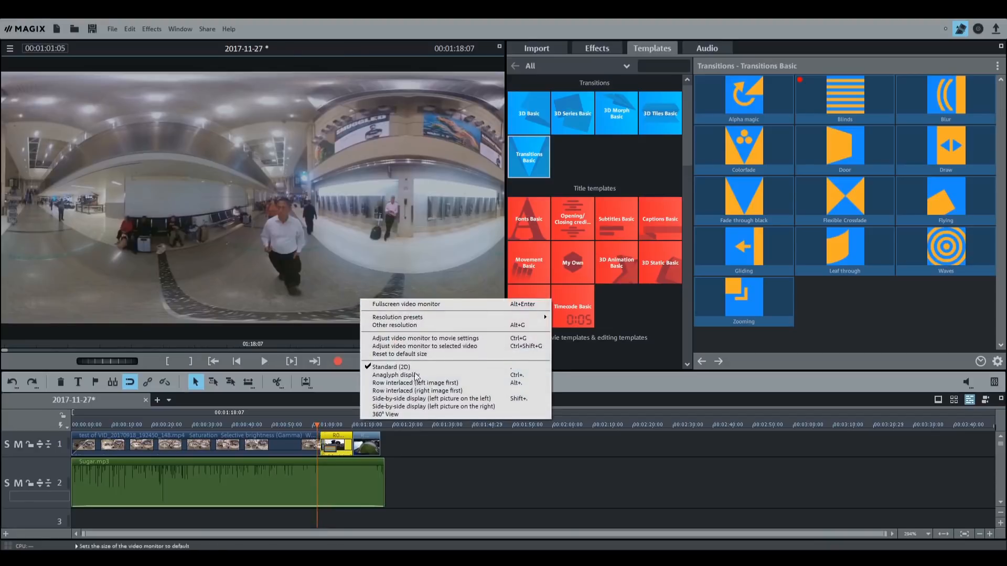
click(417, 414)
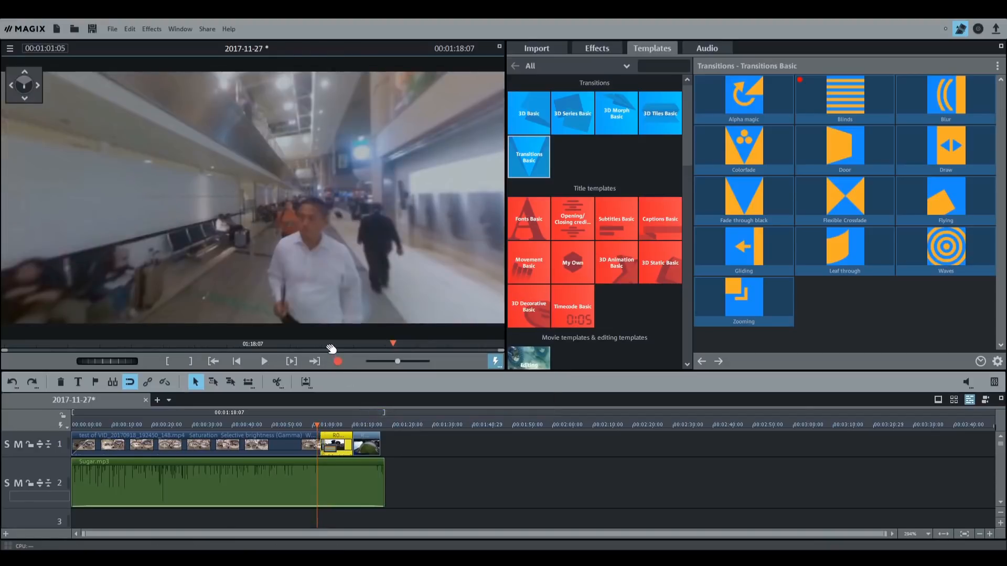
drag(341, 292, 294, 274)
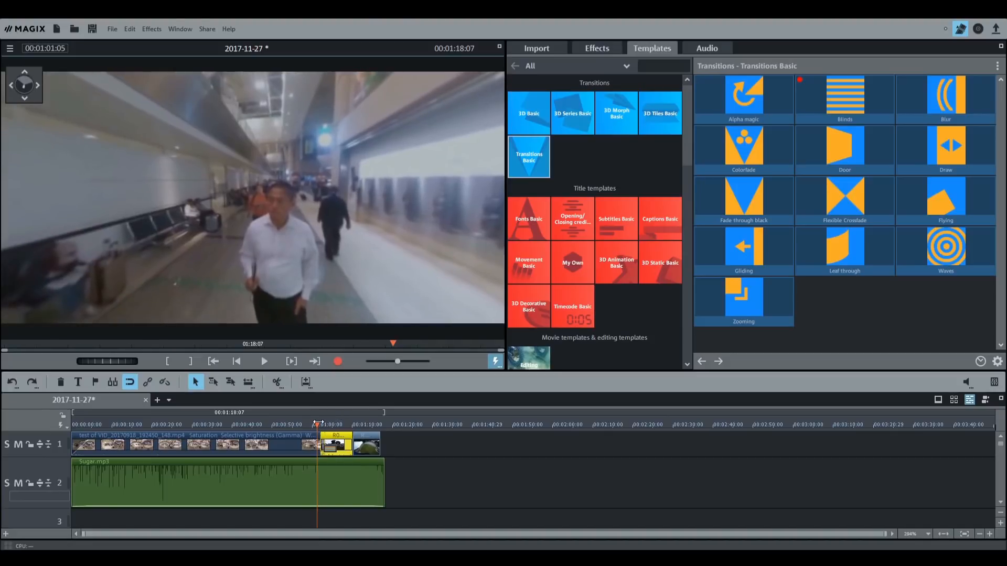
right_click(382, 294)
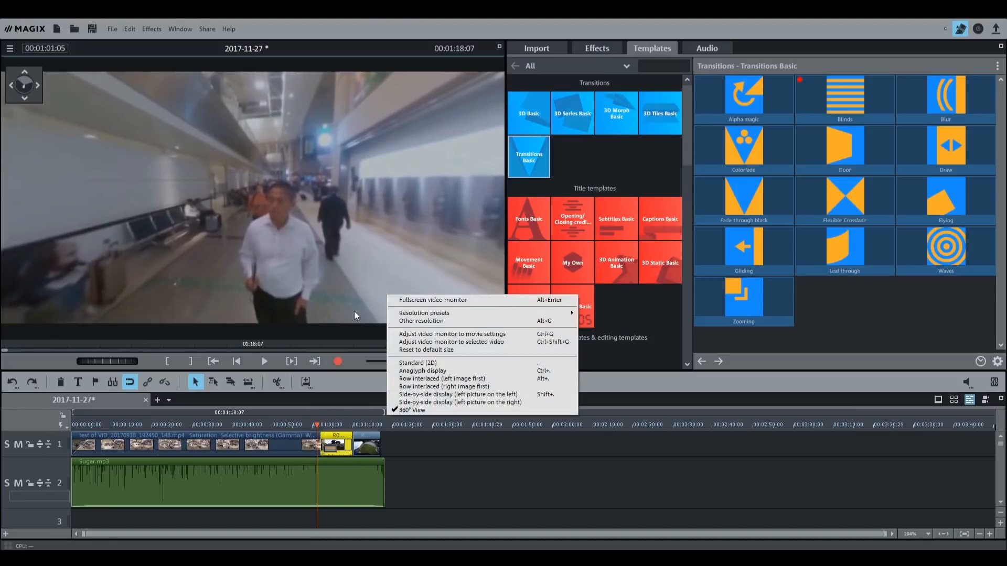
click(268, 360)
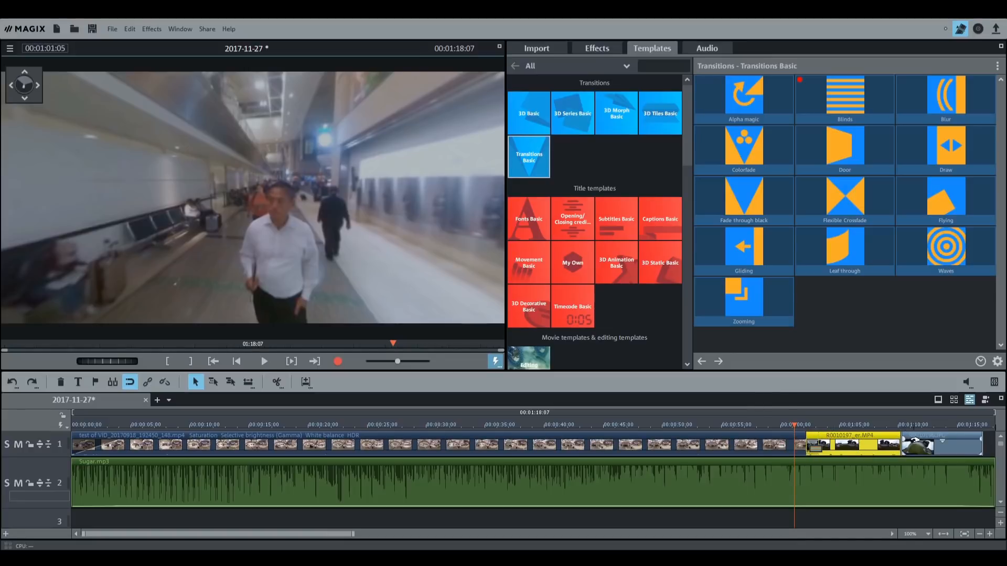
Try overlapping the R0010196 photo with the end of the R0010197_er clip, and move it back directly behind that clip.
click(920, 436)
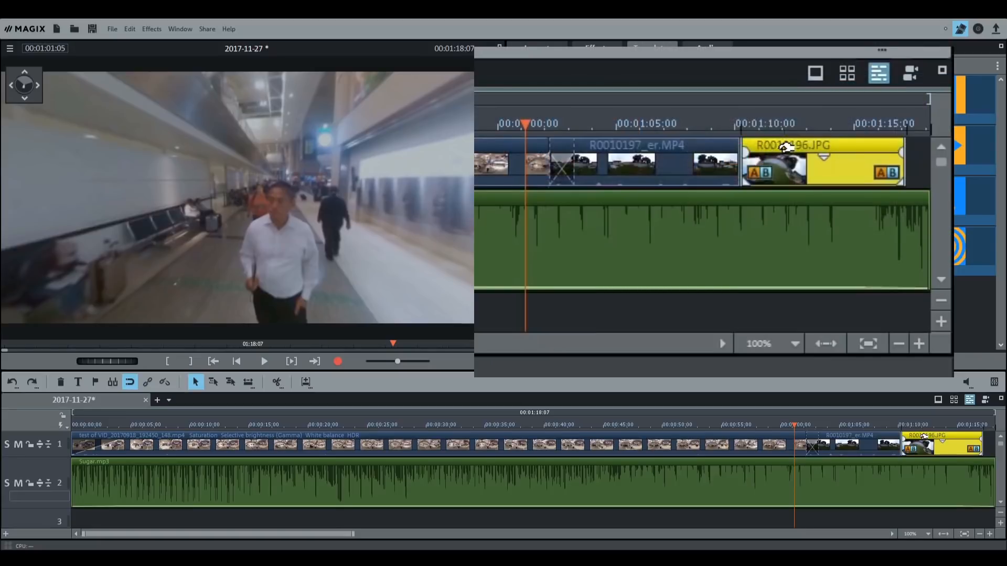
drag(922, 436, 912, 437)
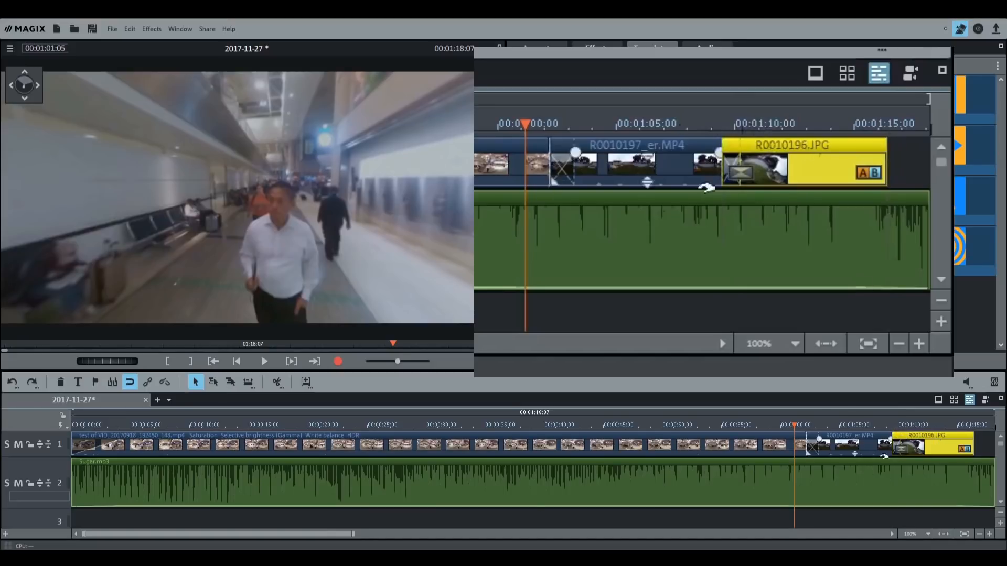
click(913, 534)
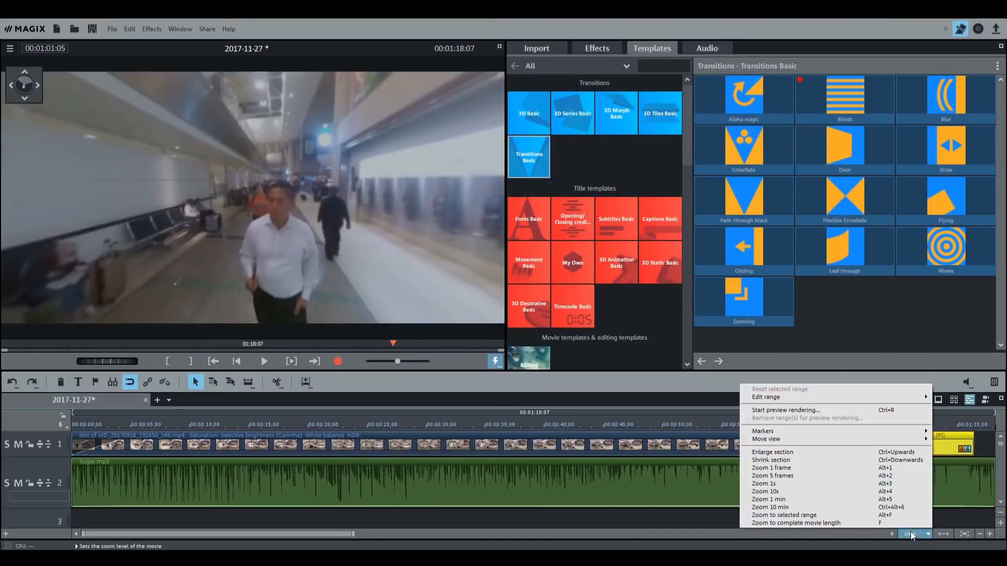
click(824, 484)
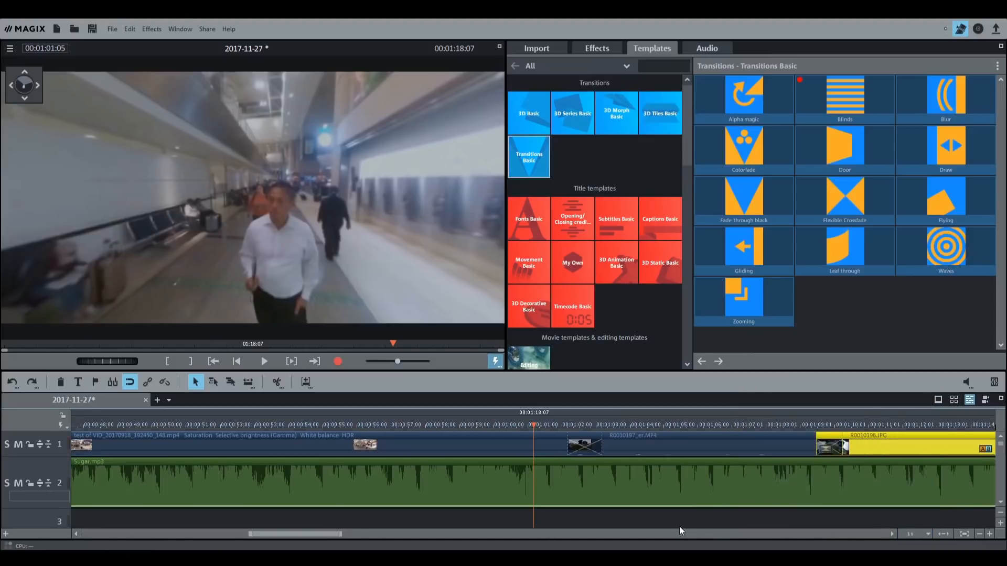
drag(296, 536, 315, 534)
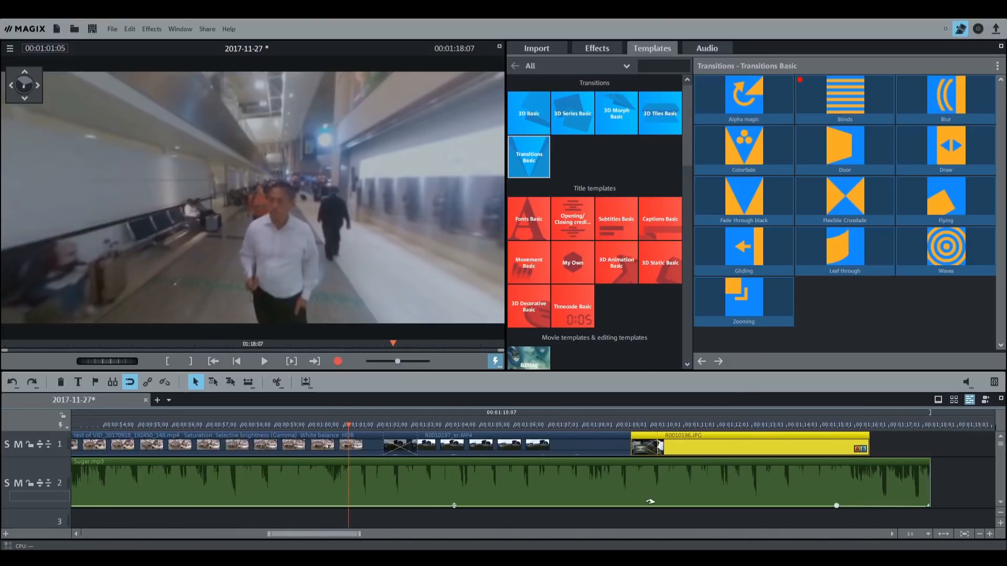
drag(701, 439, 727, 439)
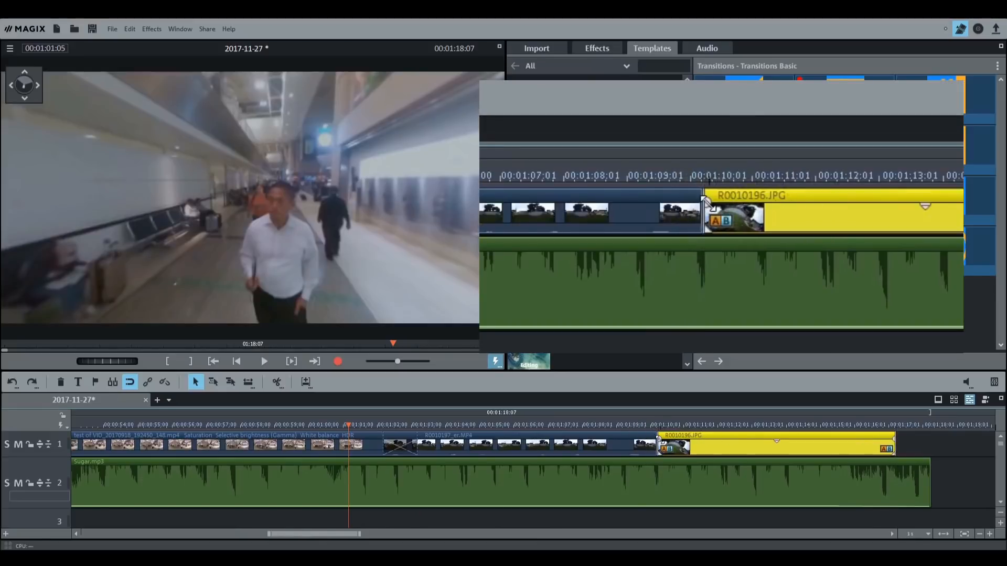
Add a fade-out to the R0010197_er clip and a fade-in to the R0010196 photo, overlapping them by about one second.
click(627, 440)
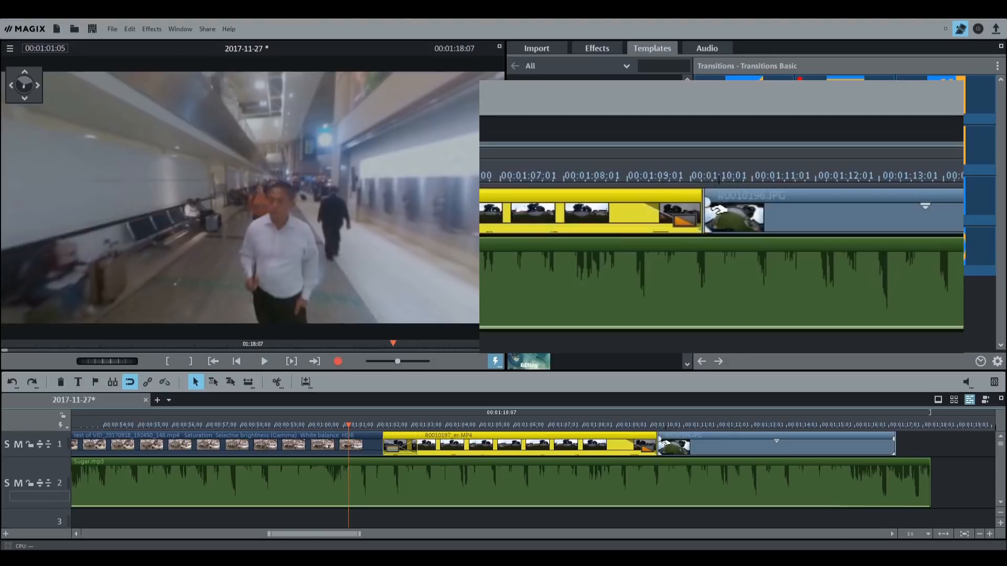
click(681, 443)
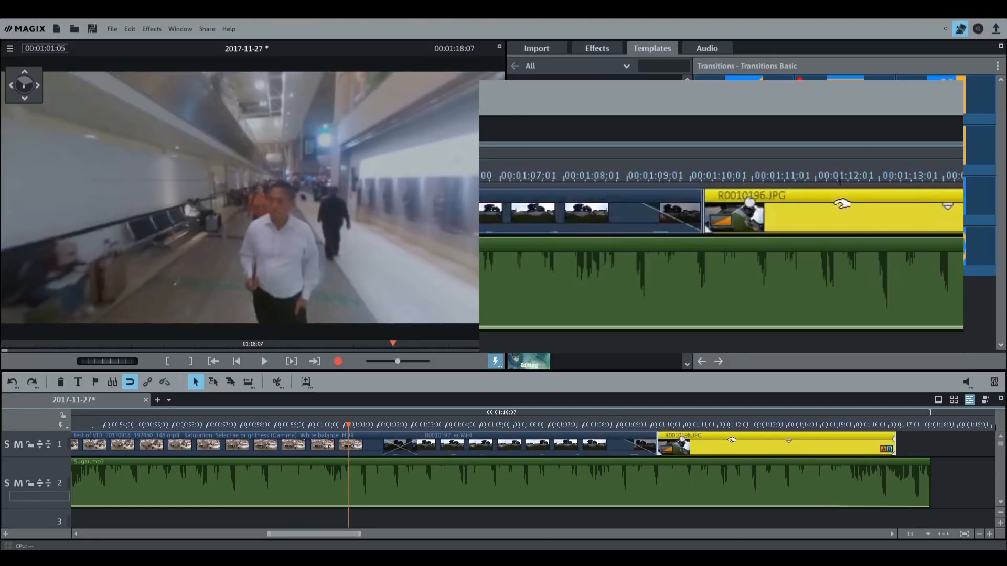
drag(732, 439, 697, 439)
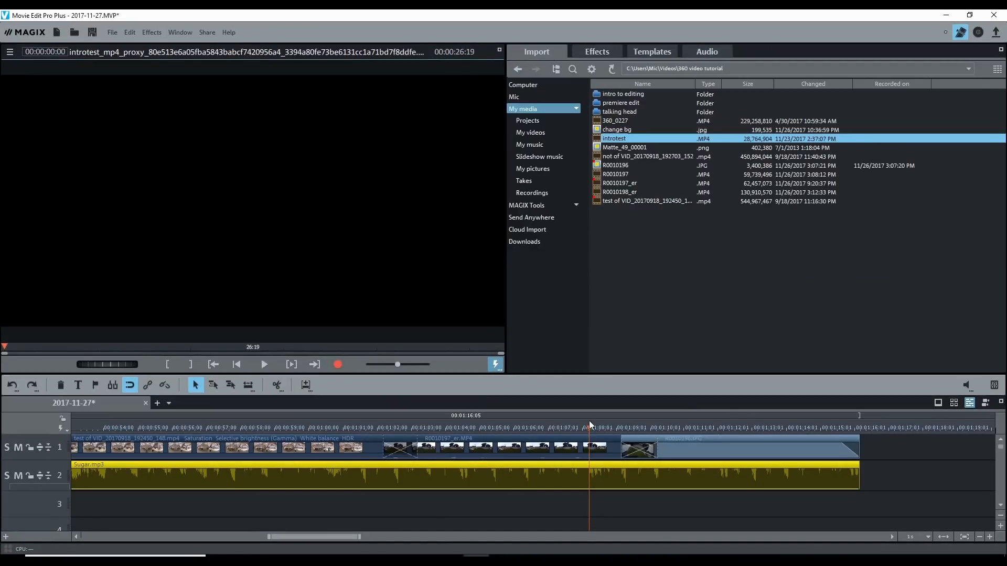
Set the Gamma brightness of the R0010197_er clip to 53, checking the picture at about 00:01:08.
click(610, 428)
drag(610, 428, 588, 428)
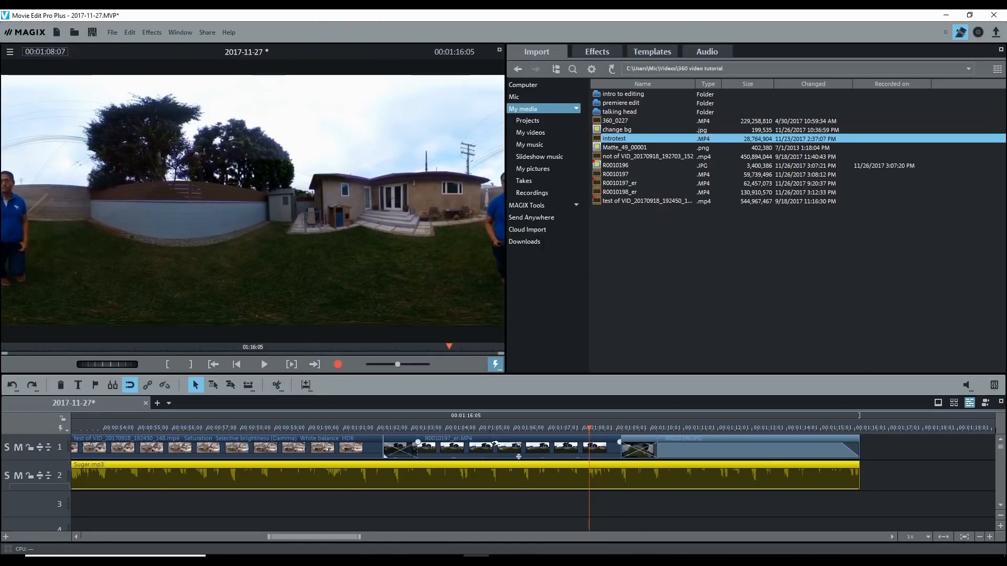
click(496, 444)
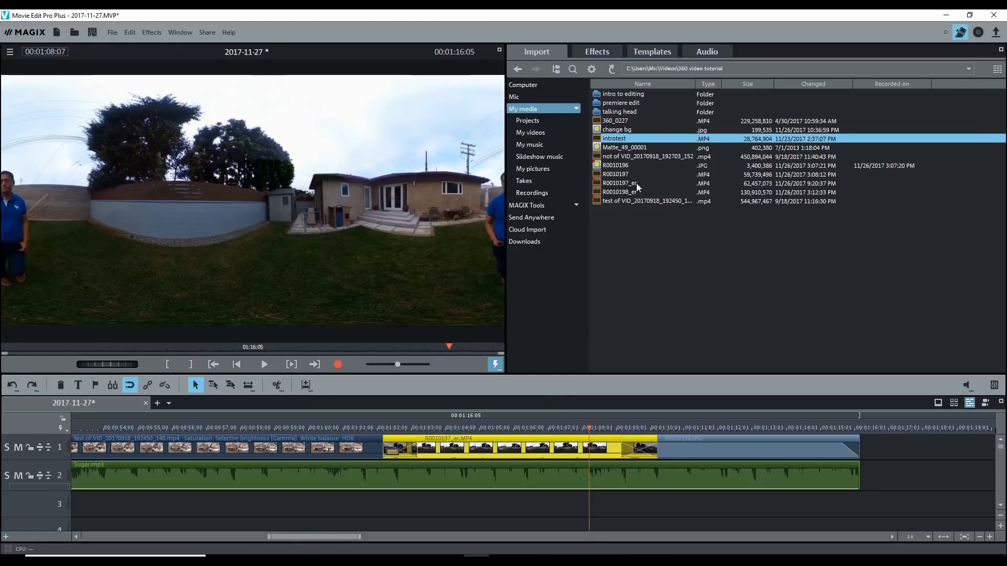
click(596, 52)
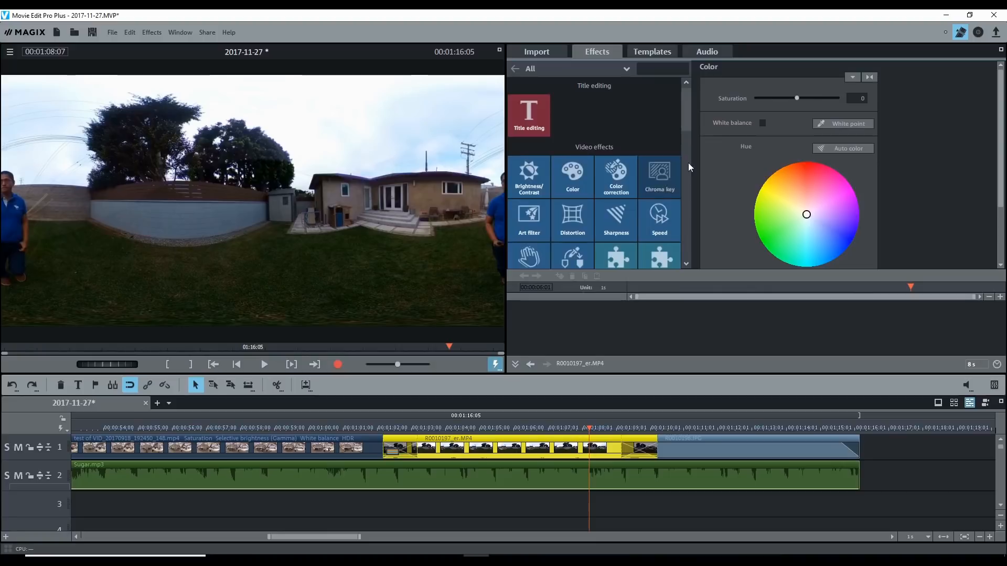
click(541, 172)
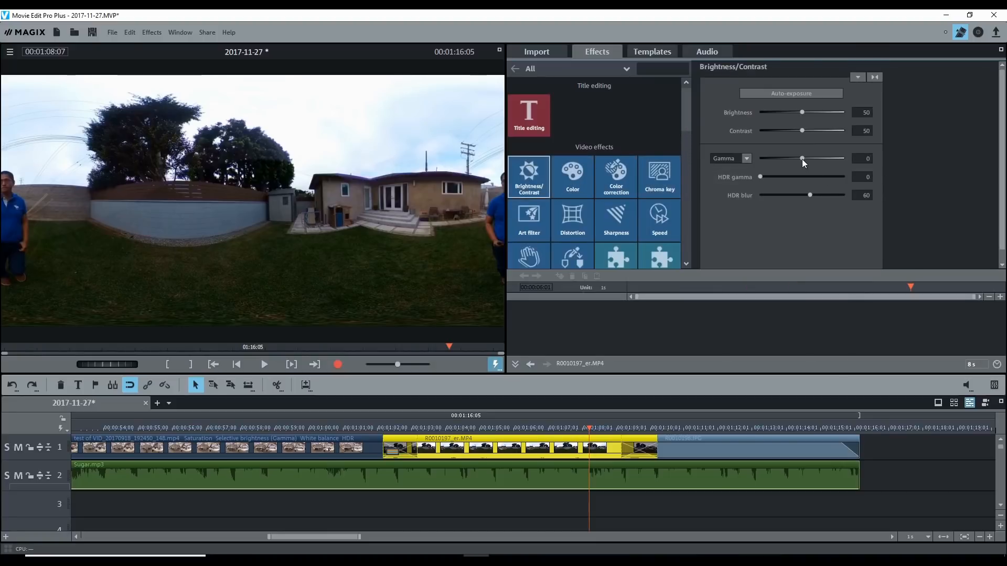
drag(801, 158, 825, 158)
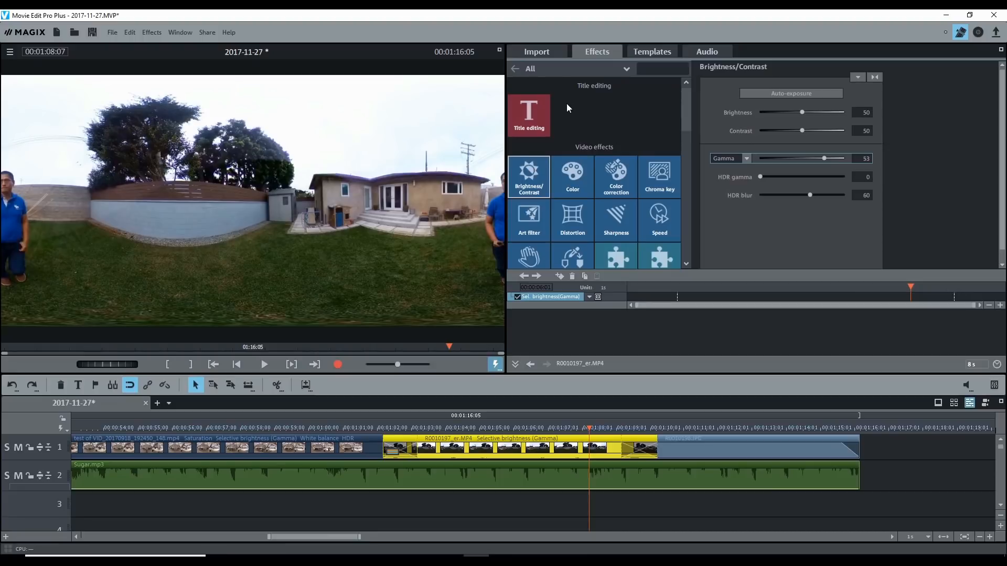
Play the introtest video from the 360 video tutorial folder in the preview monitor and stop it.
click(536, 51)
mouse_move(624, 138)
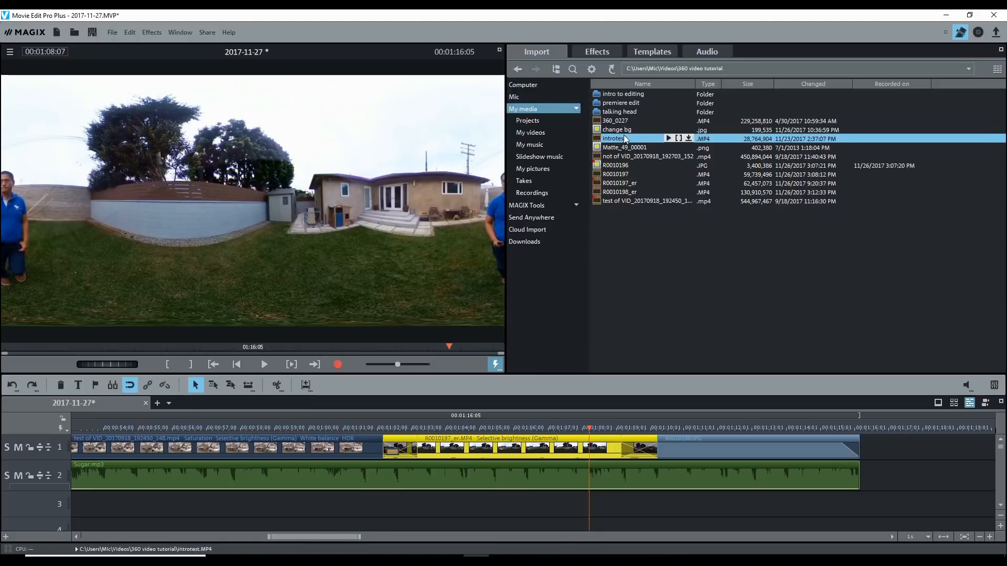
click(666, 137)
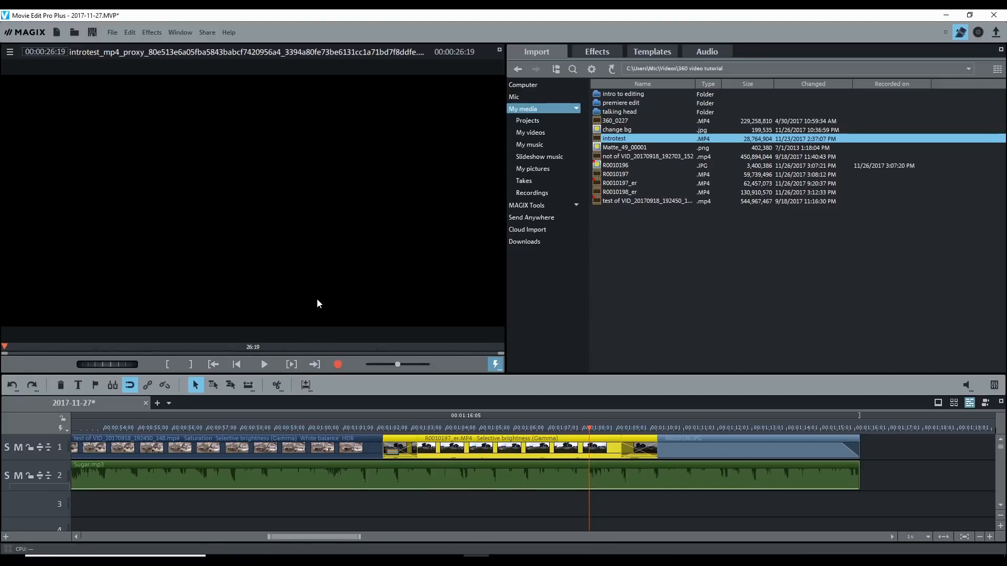
key(space)
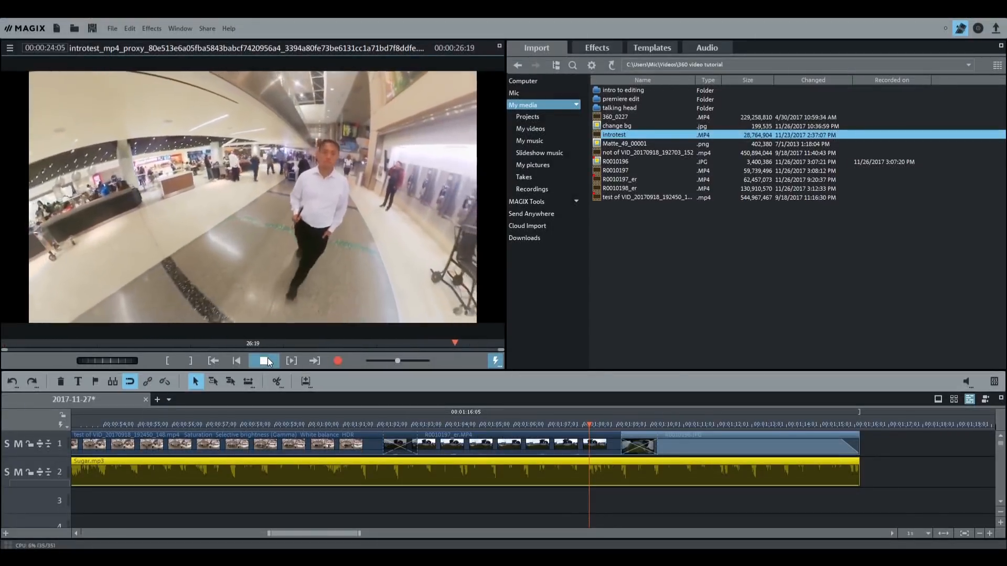
click(267, 360)
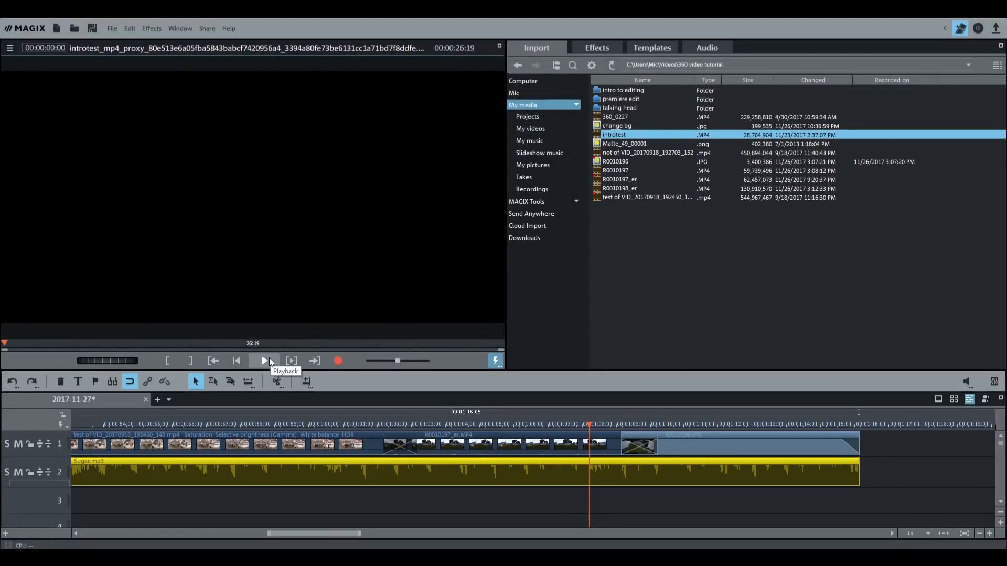